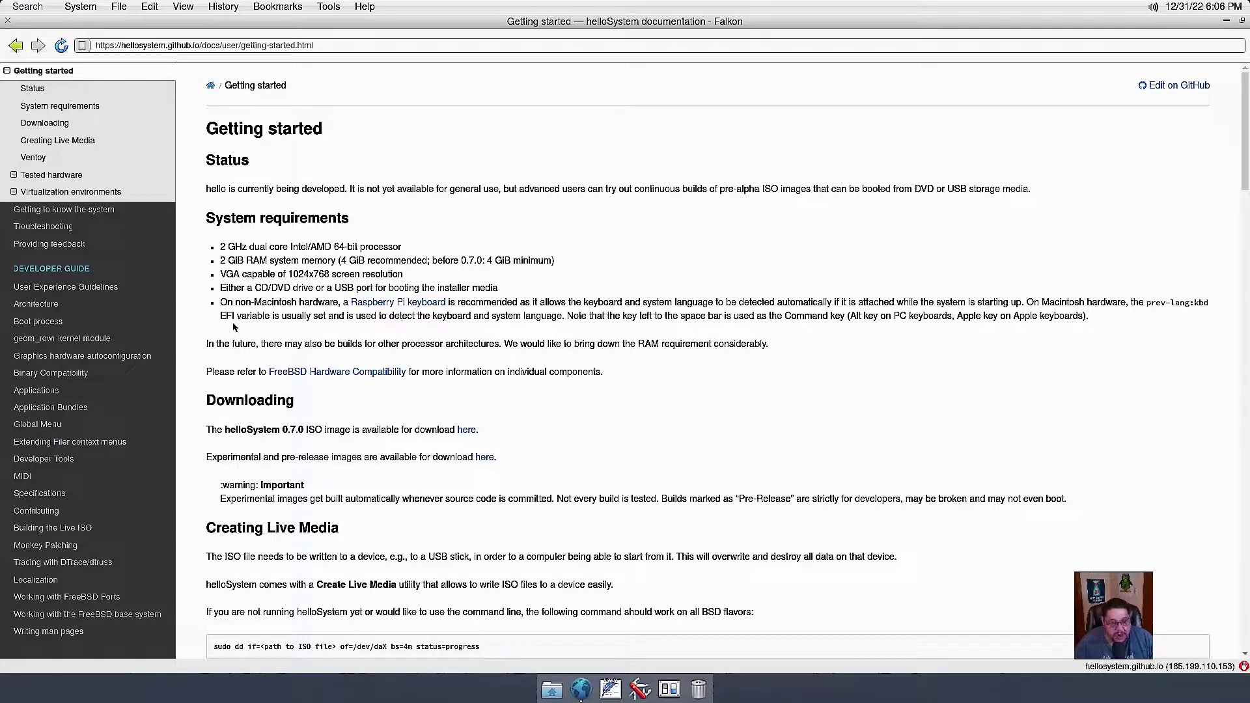
# Go back from Getting started to the helloSystem documentation home page with Alt+Left.
pyautogui.hotkey('alt', 'Left')
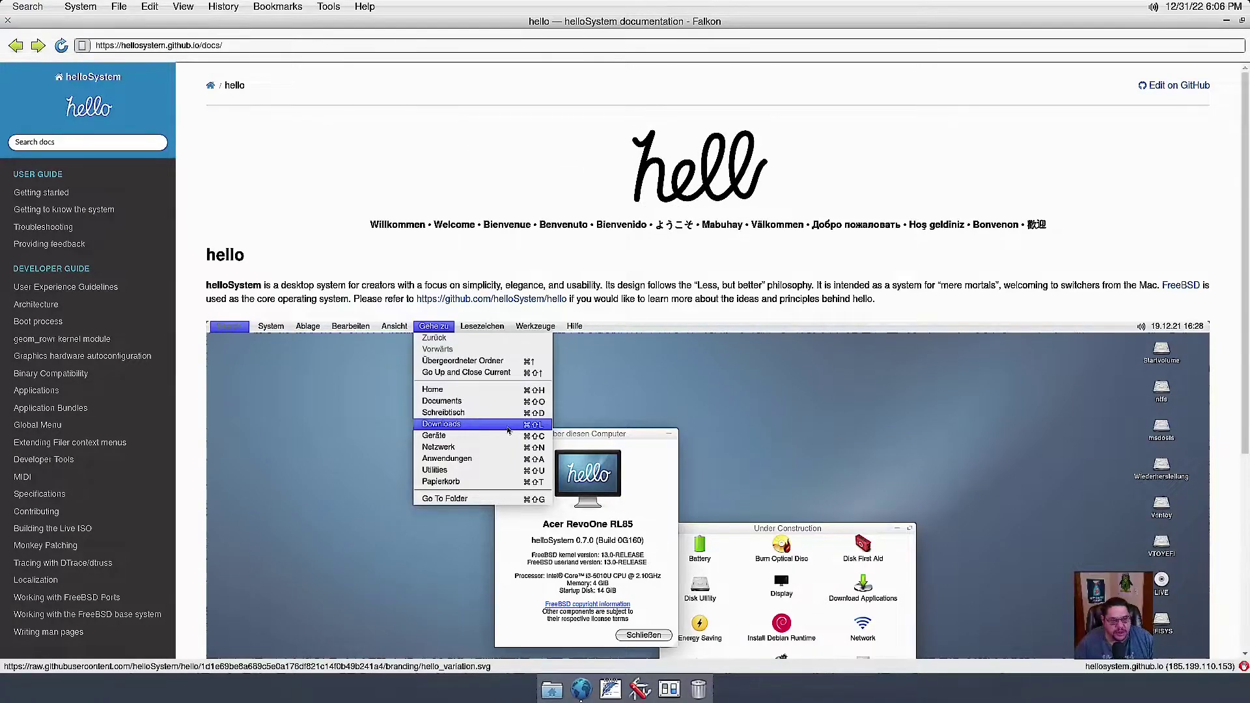
# Scroll through the docs home page's introduction and desktop screenshot.
pyautogui.scroll(-5, 887, 193)
pyautogui.scroll(5, 887, 193)
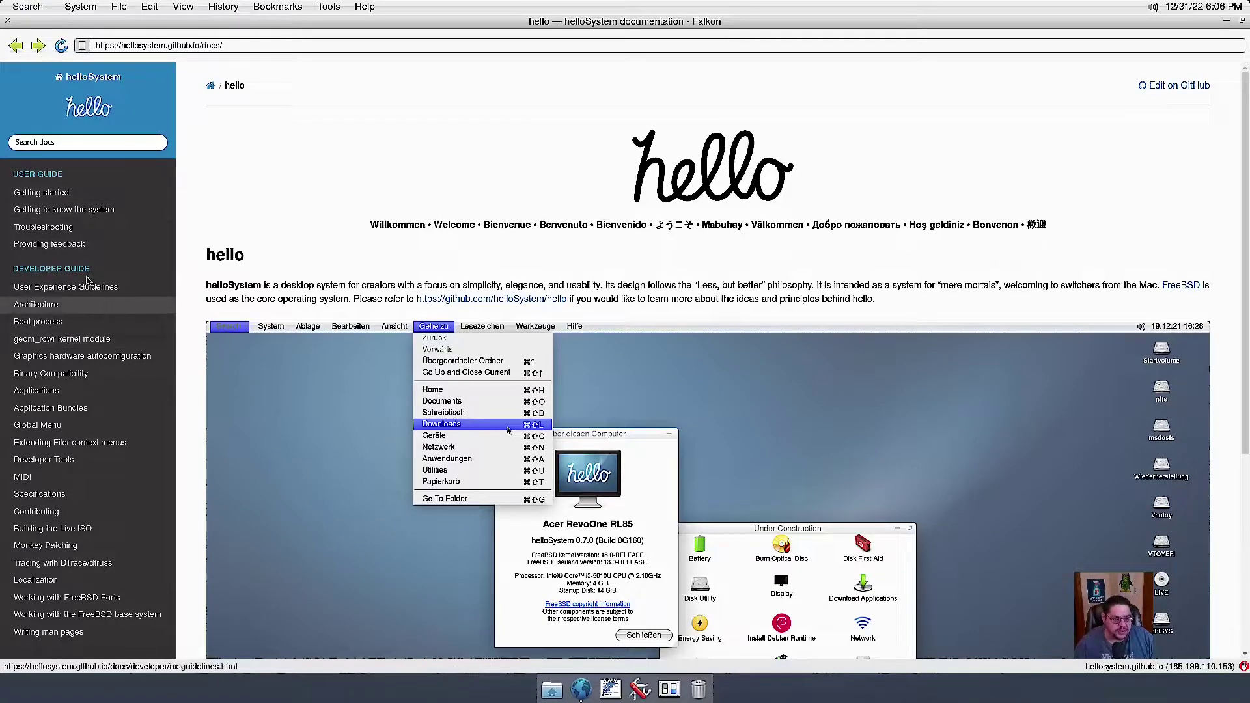
pyautogui.scroll(-3, 83, 287)
pyautogui.scroll(-5, 82, 287)
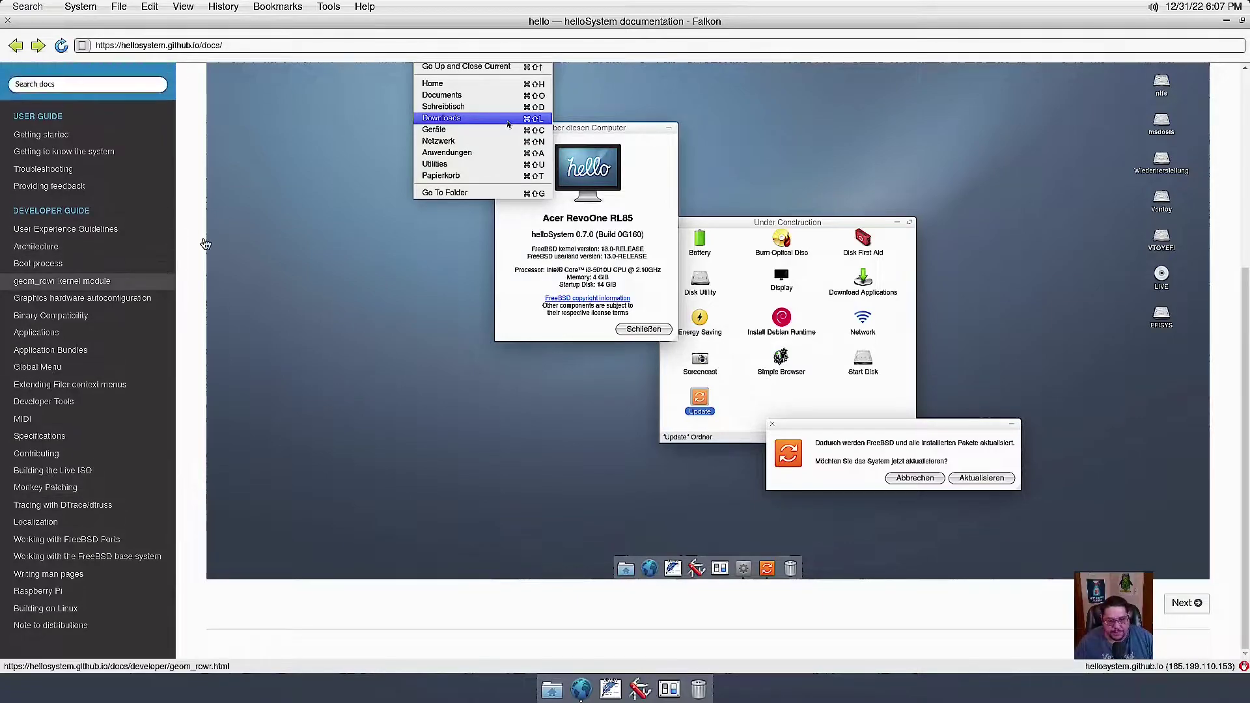
pyautogui.scroll(3, 210, 248)
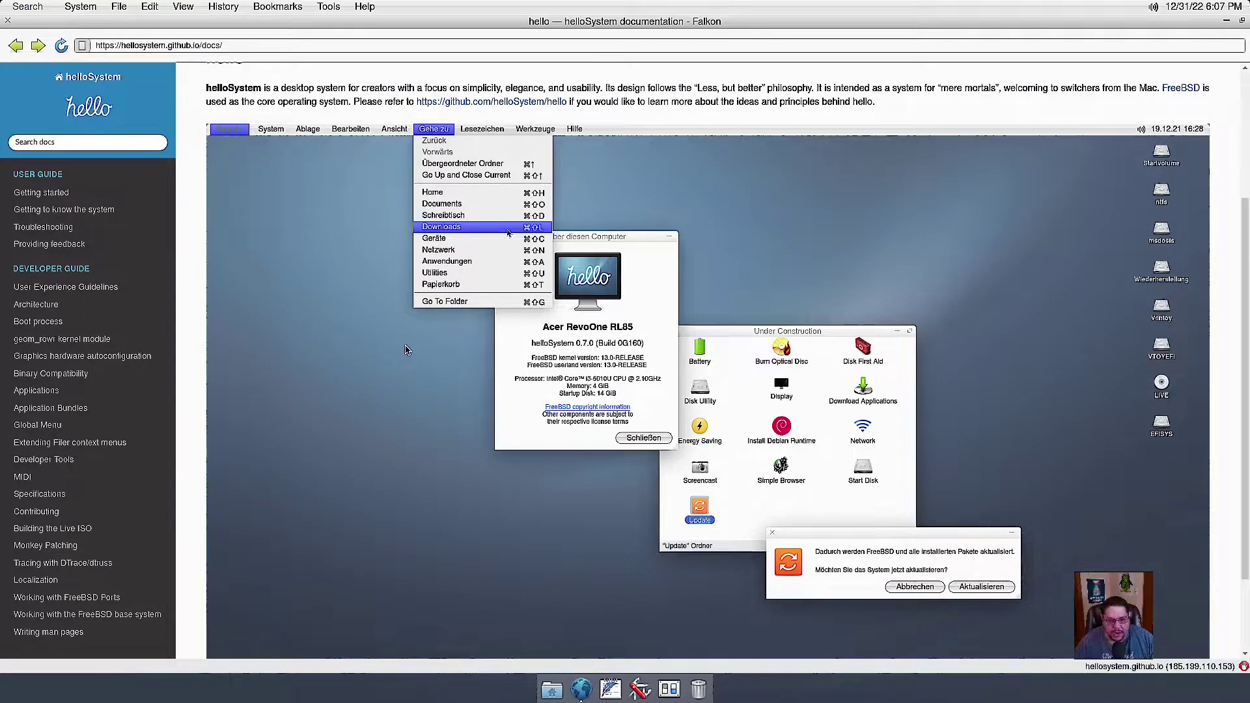
pyautogui.scroll(-3, 405, 350)
pyautogui.scroll(3, 405, 350)
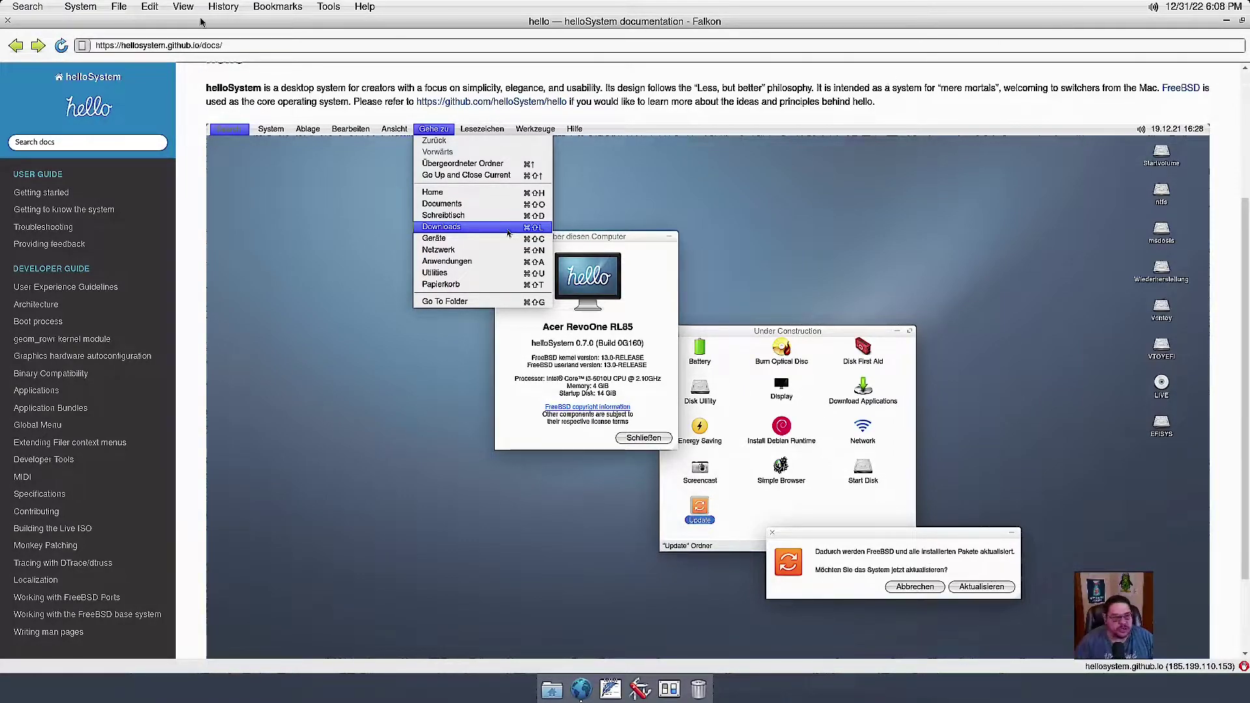
pyautogui.click(7, 21)
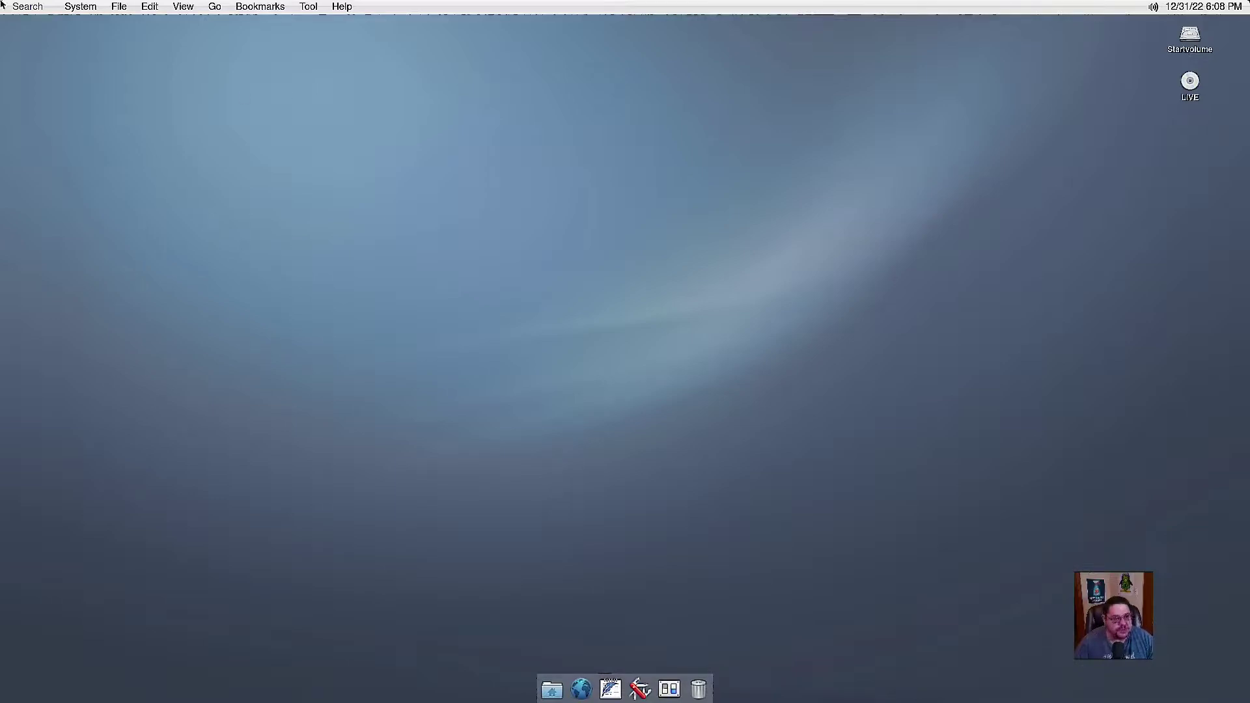
pyautogui.click(81, 6)
pyautogui.hotkey('ctrl', 'space')
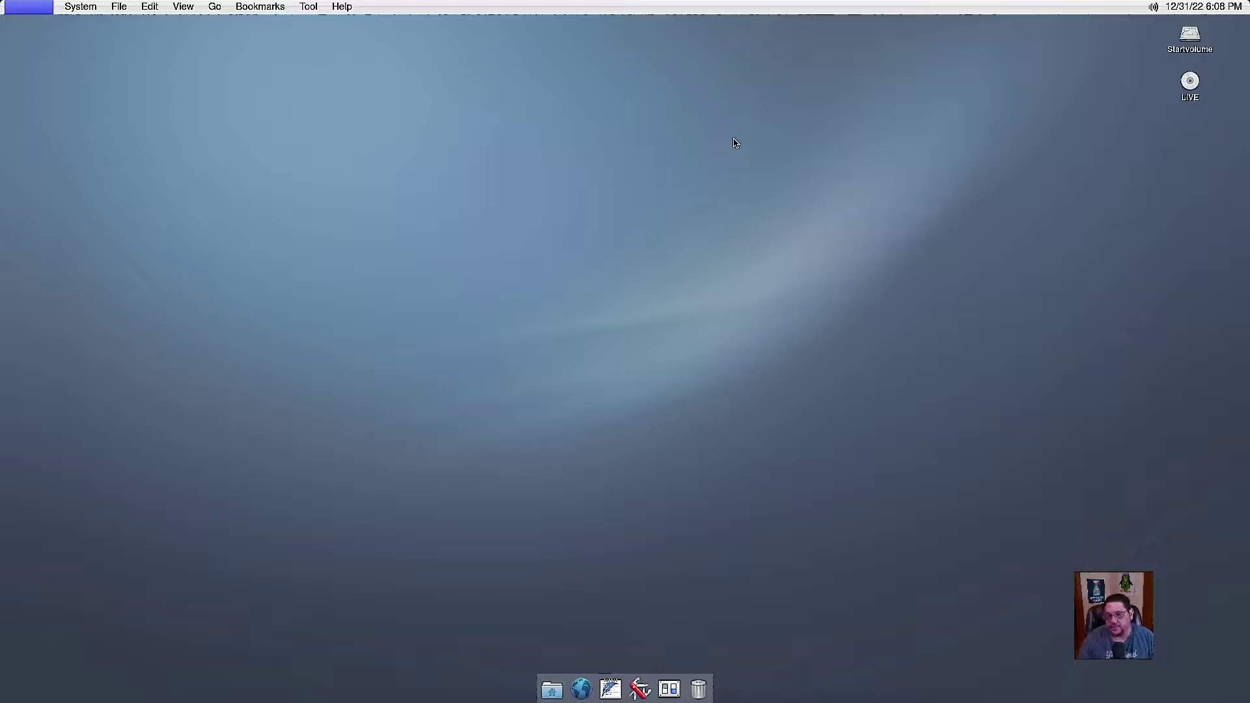
pyautogui.click(1192, 82)
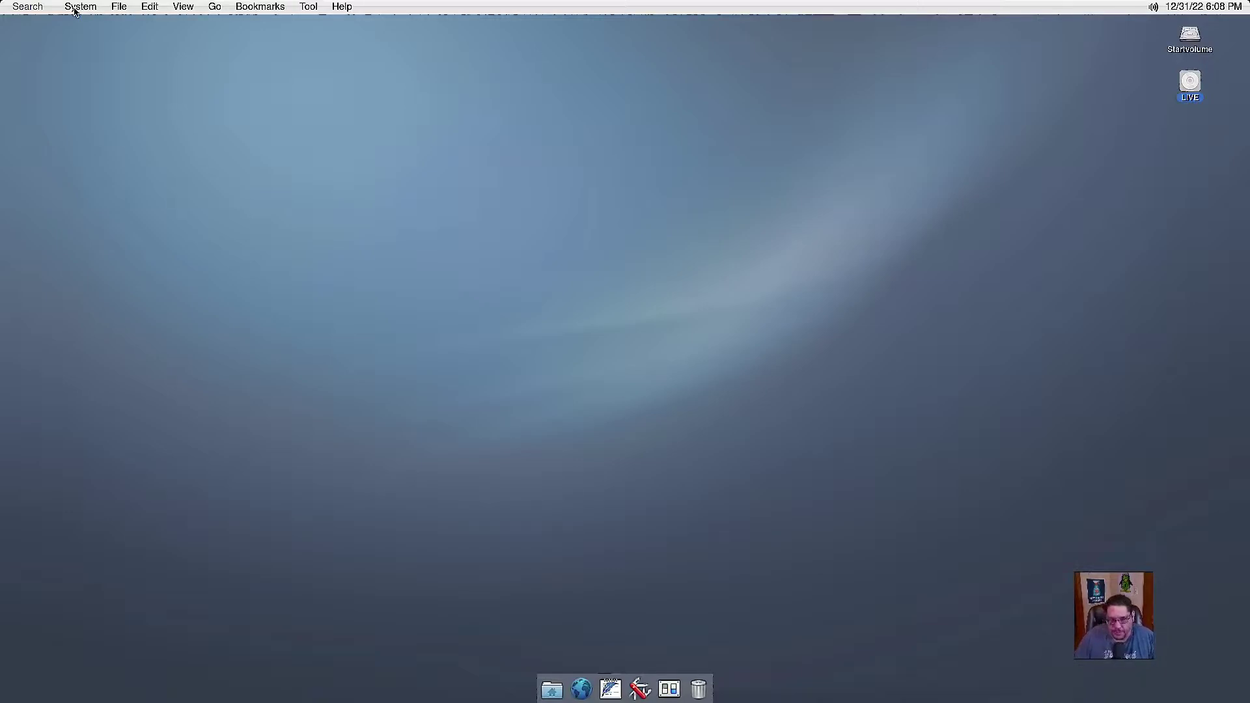
pyautogui.click(74, 8)
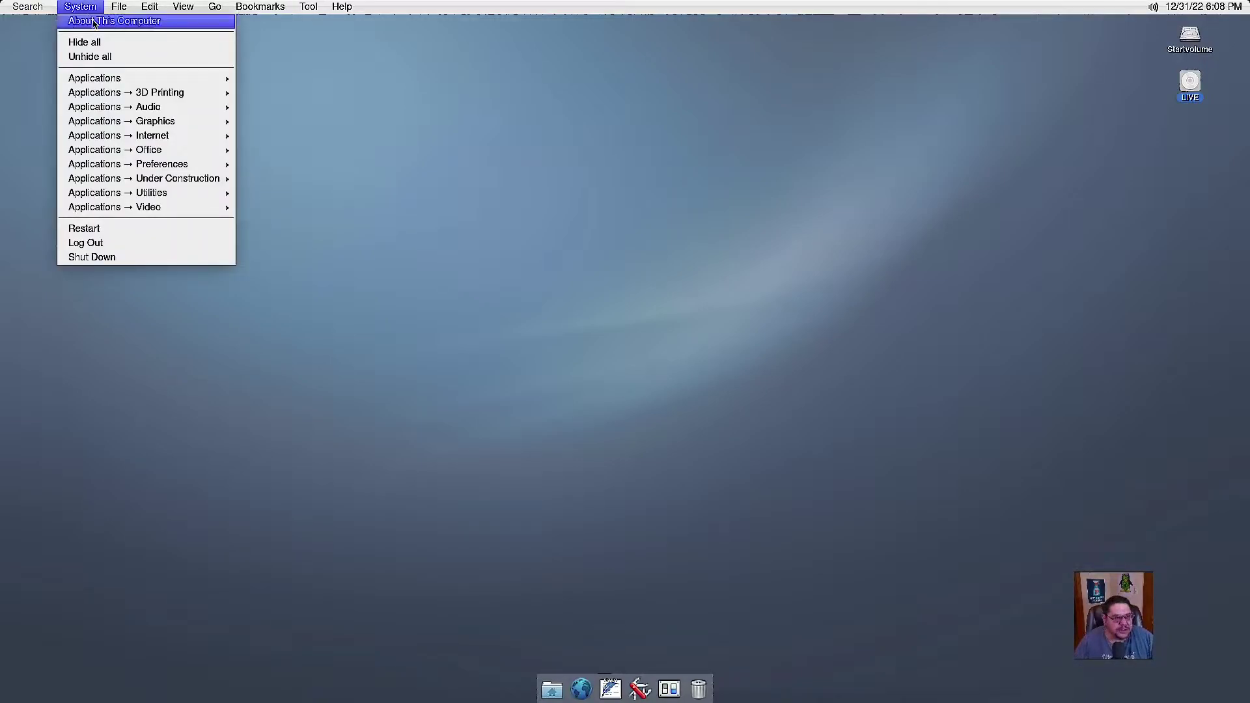
pyautogui.click(91, 20)
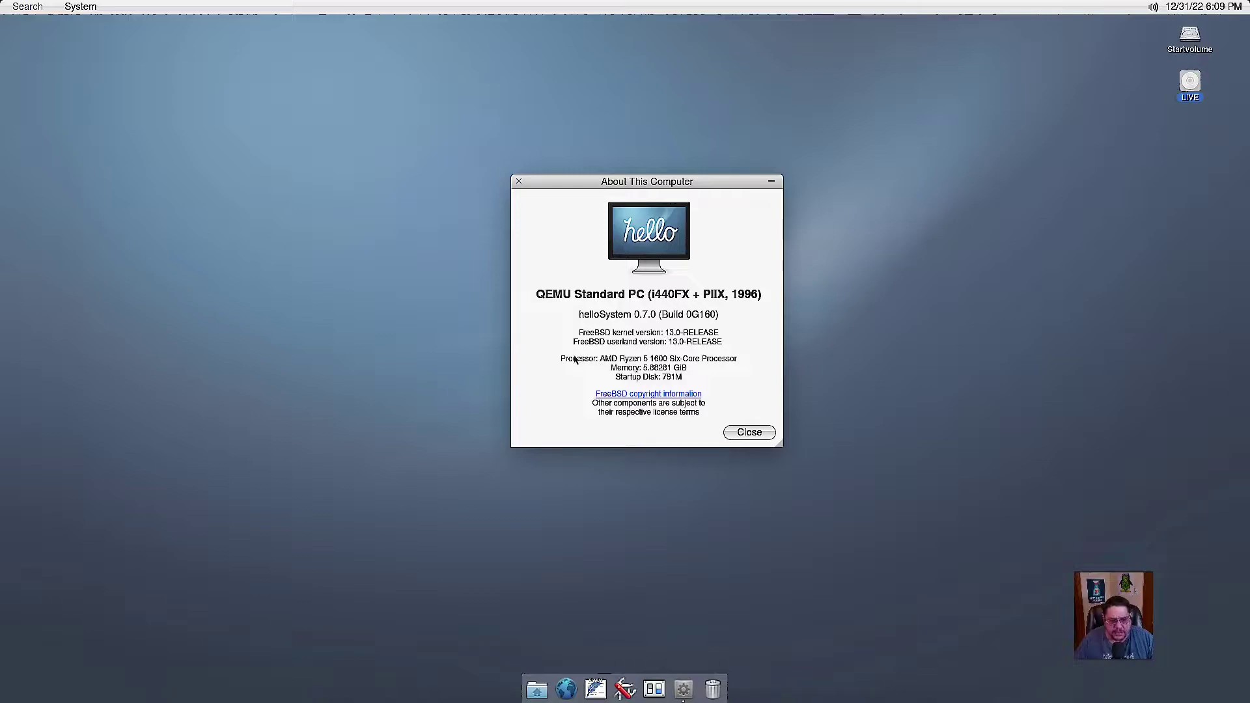
pyautogui.click(731, 428)
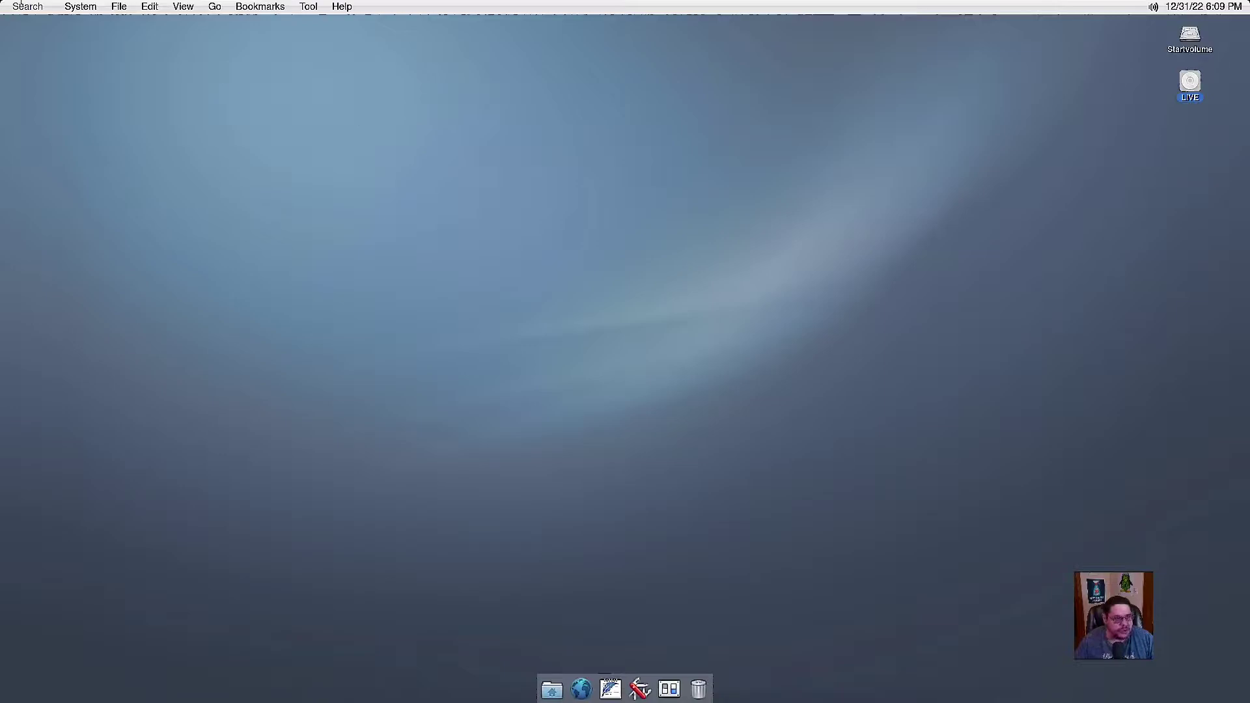
pyautogui.click(78, 11)
pyautogui.click(80, 12)
pyautogui.click(79, 12)
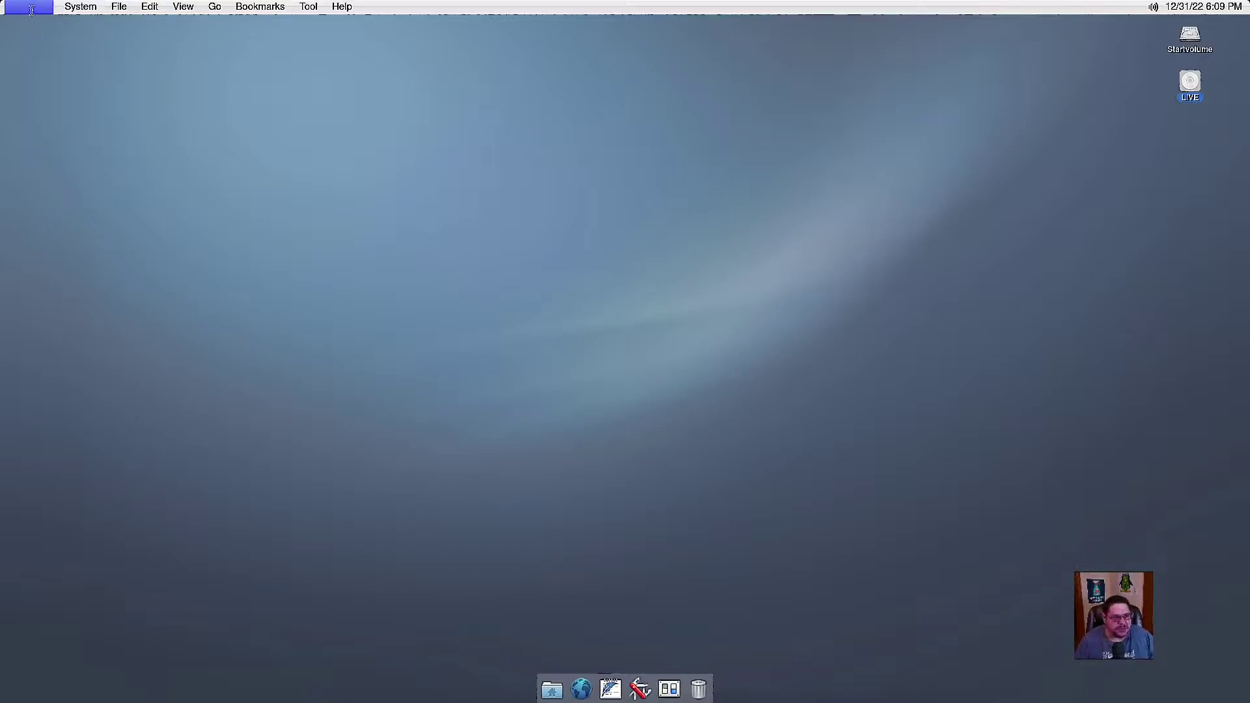
pyautogui.write('fir')
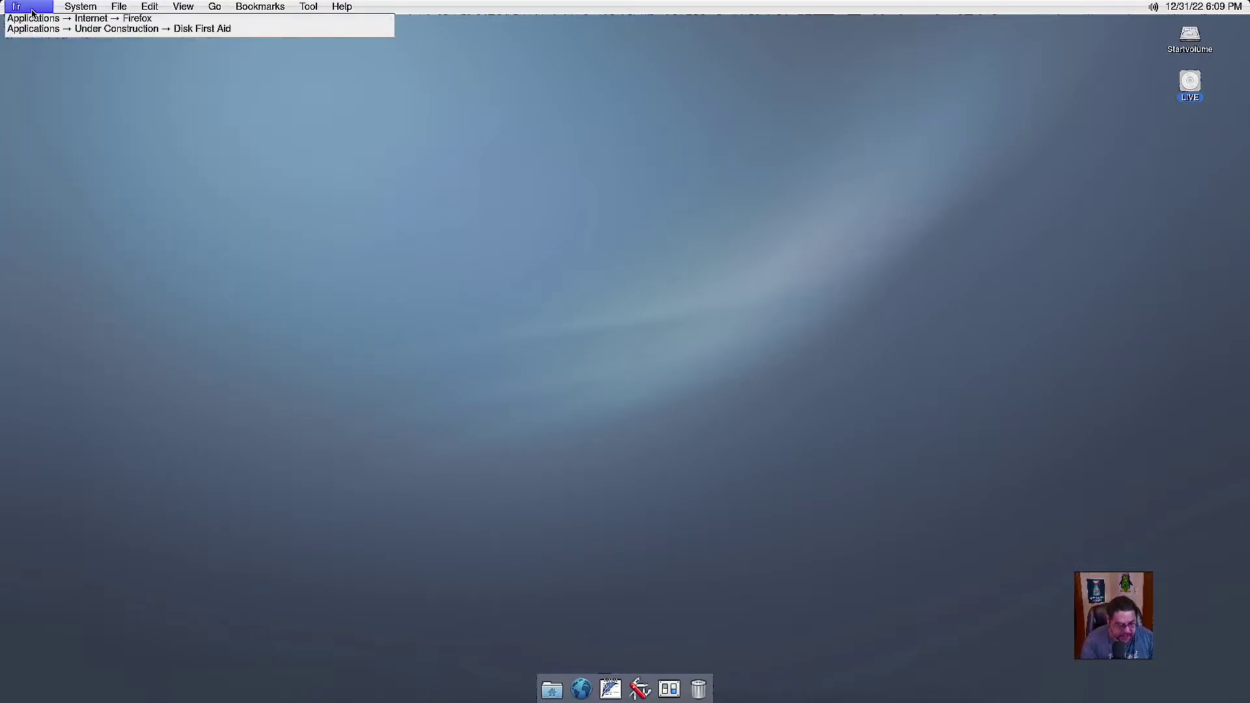
pyautogui.press('BackSpace')
pyautogui.press('BackSpace')
pyautogui.press('BackSpace')
pyautogui.write('e')
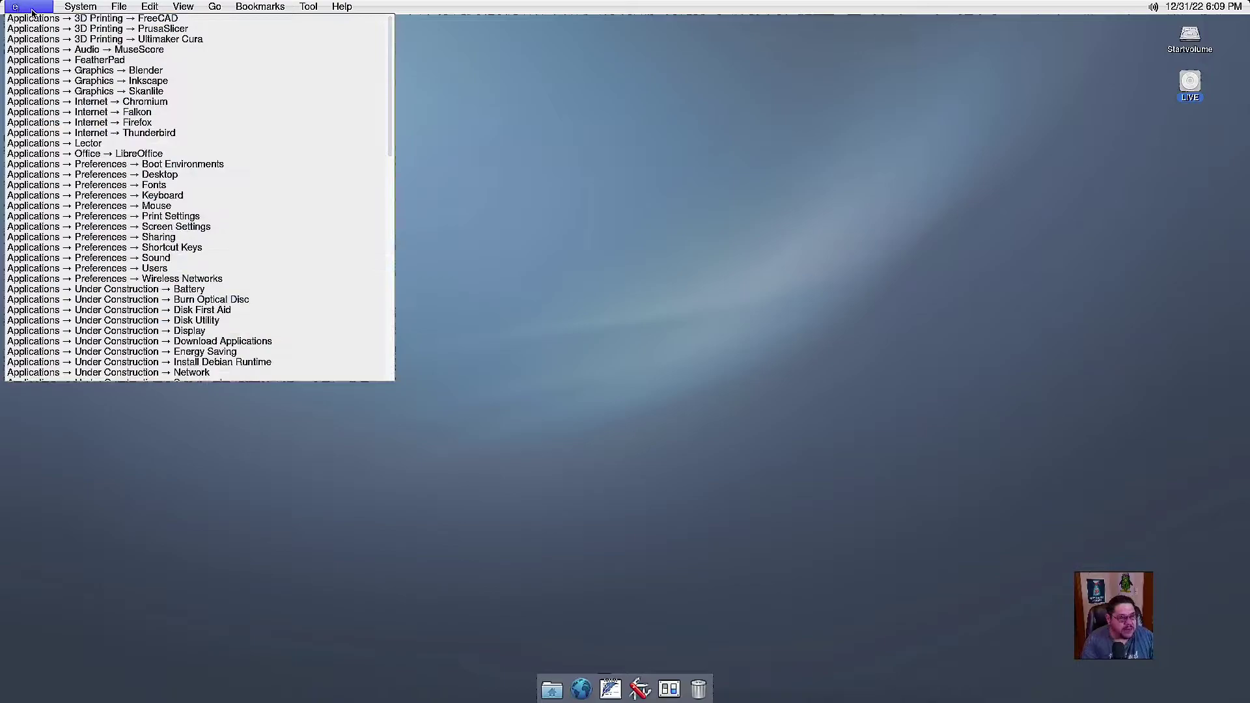
pyautogui.press('BackSpace')
pyautogui.write('fir')
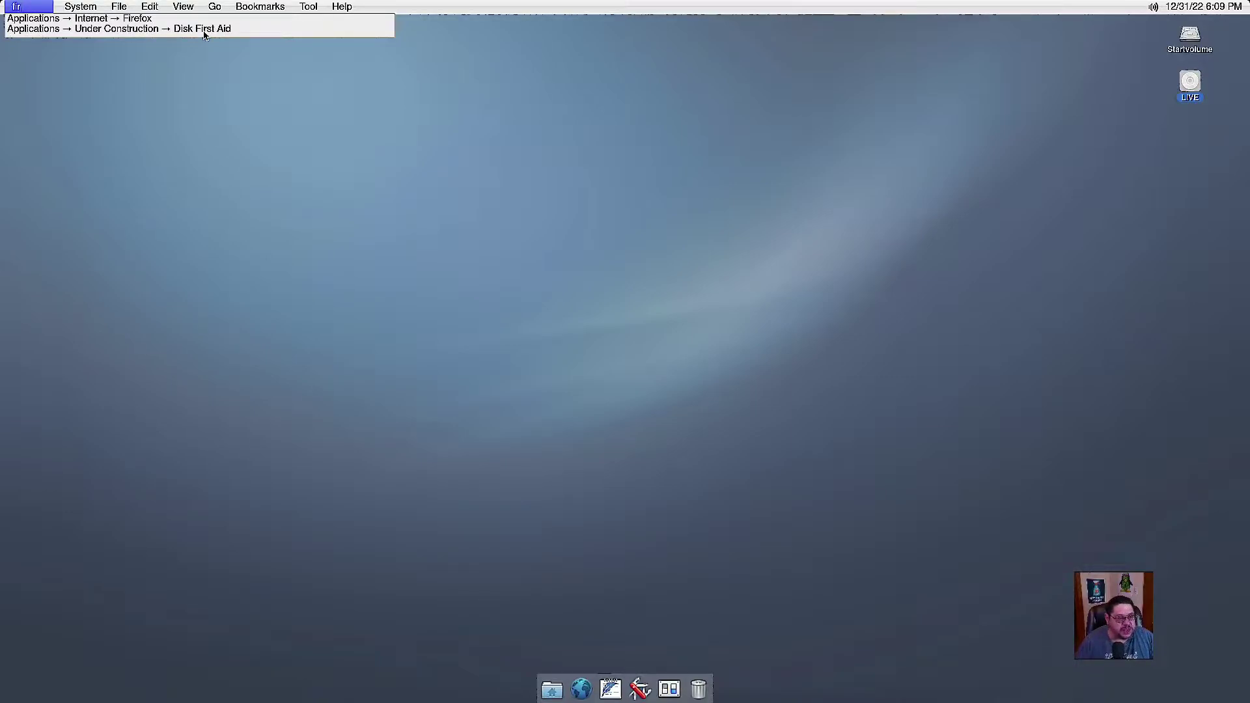
pyautogui.click(30, 8)
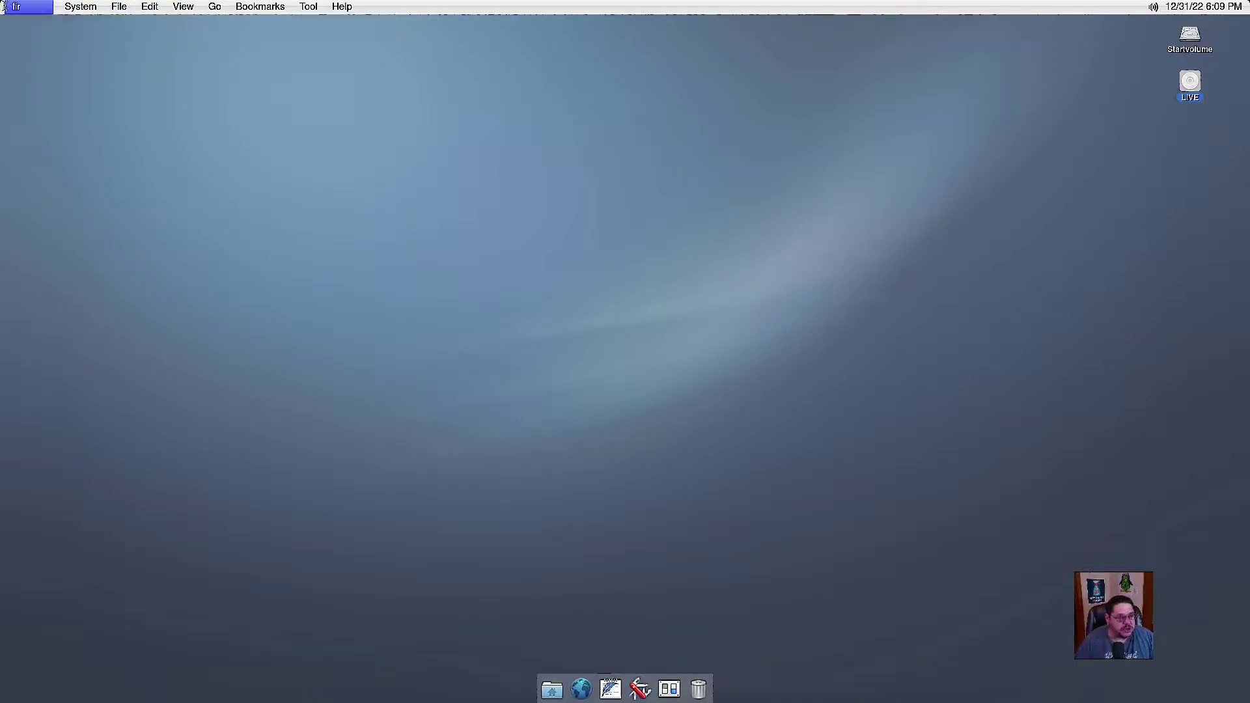
pyautogui.press('Escape')
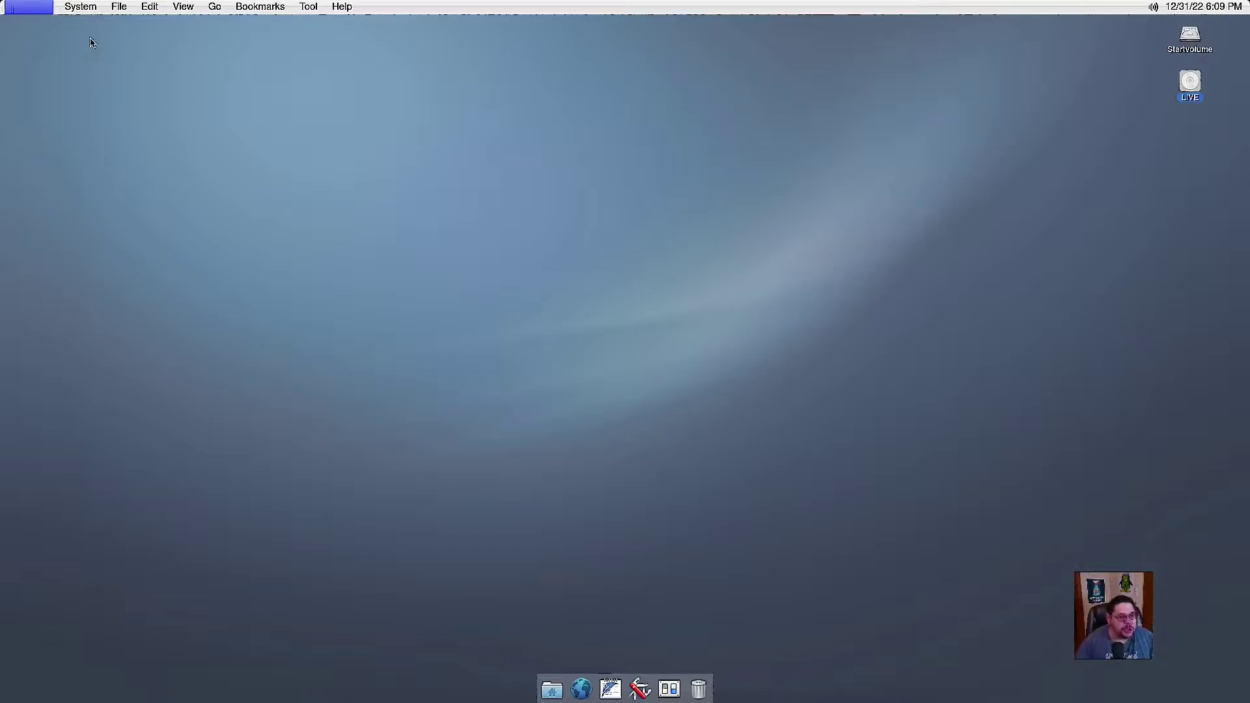
# Look through the System, Edit and View menus on the desktop menu bar.
pyautogui.click(66, 11)
pyautogui.click(68, 10)
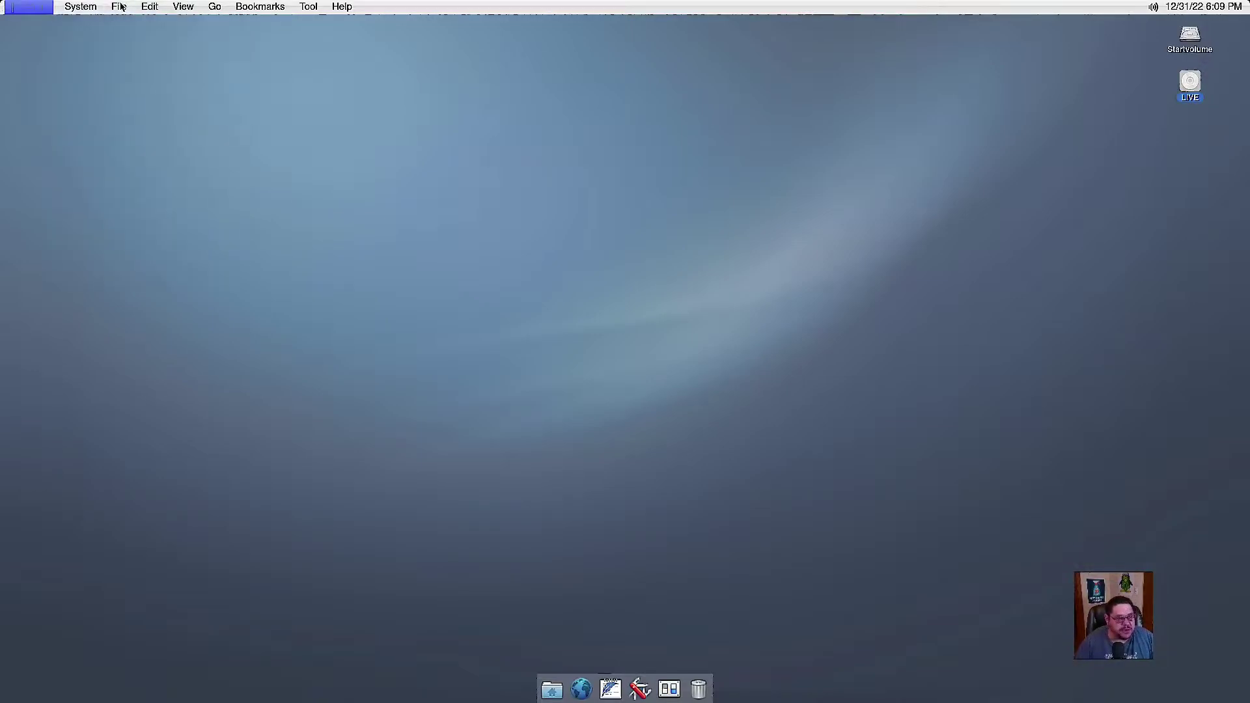
pyautogui.click(149, 7)
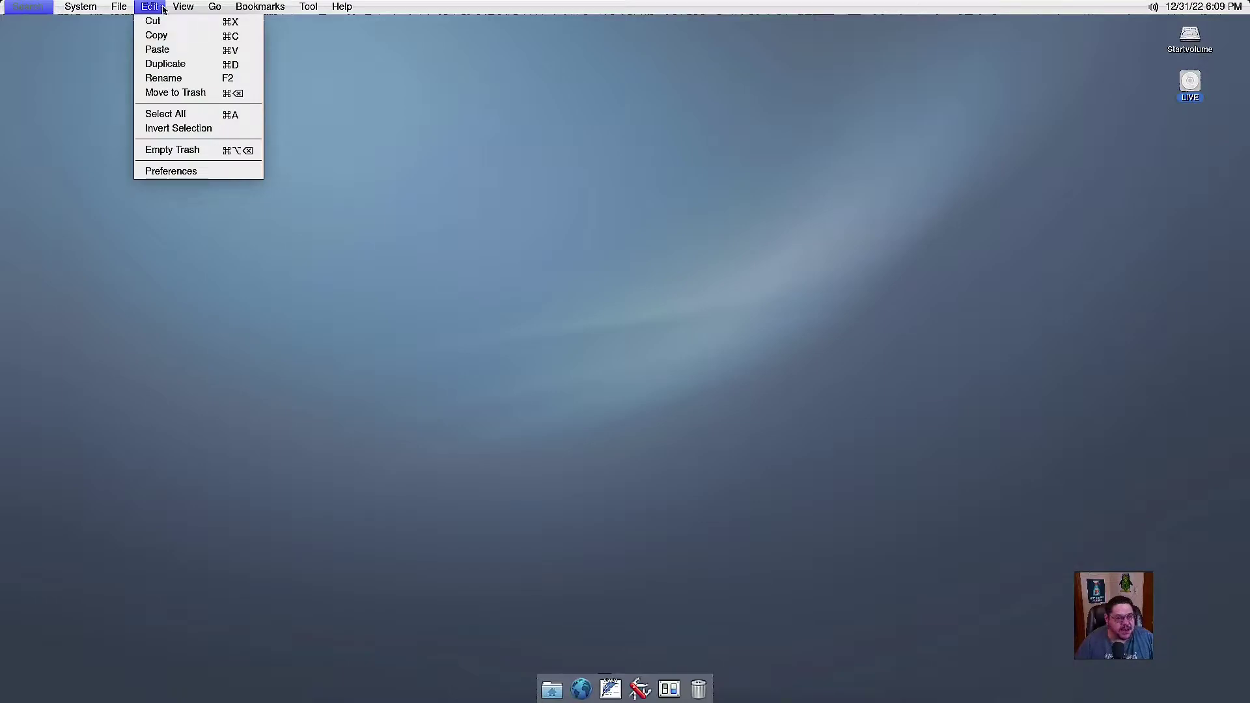
pyautogui.click(184, 8)
pyautogui.click(188, 9)
# Open the Go menu and show its Bookmarks list of folders.
pyautogui.click(221, 8)
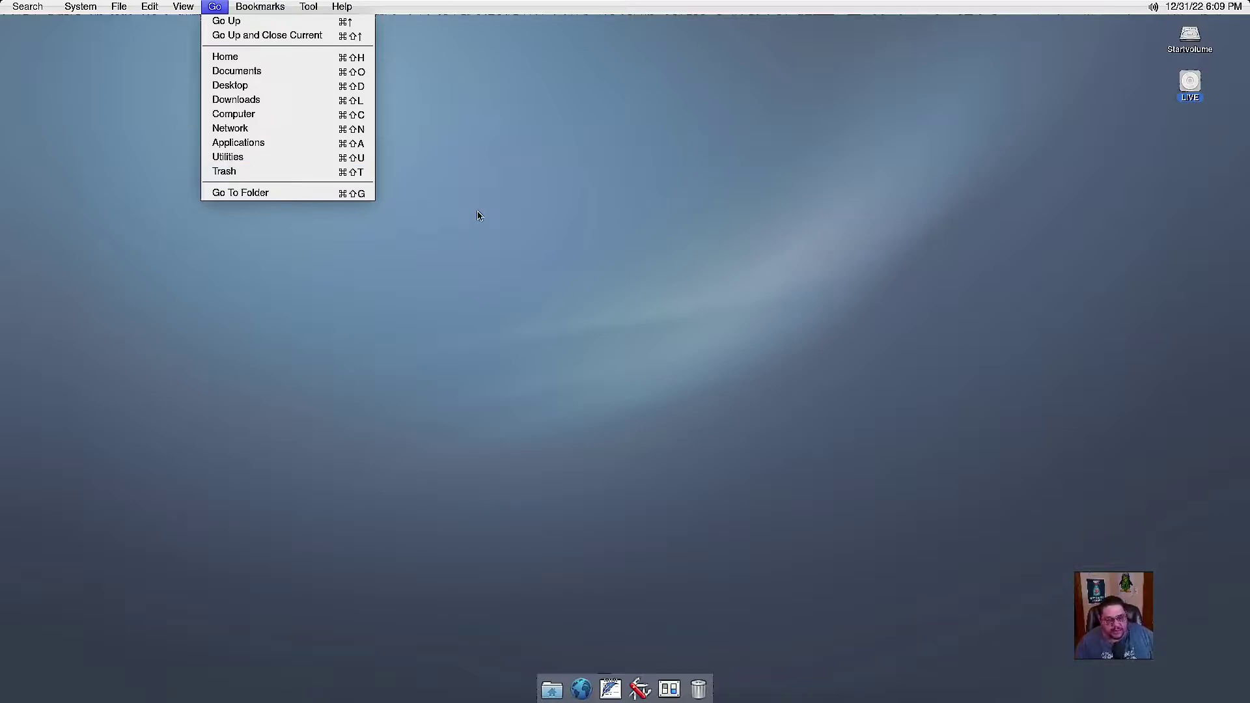
pyautogui.moveTo(270, 3)
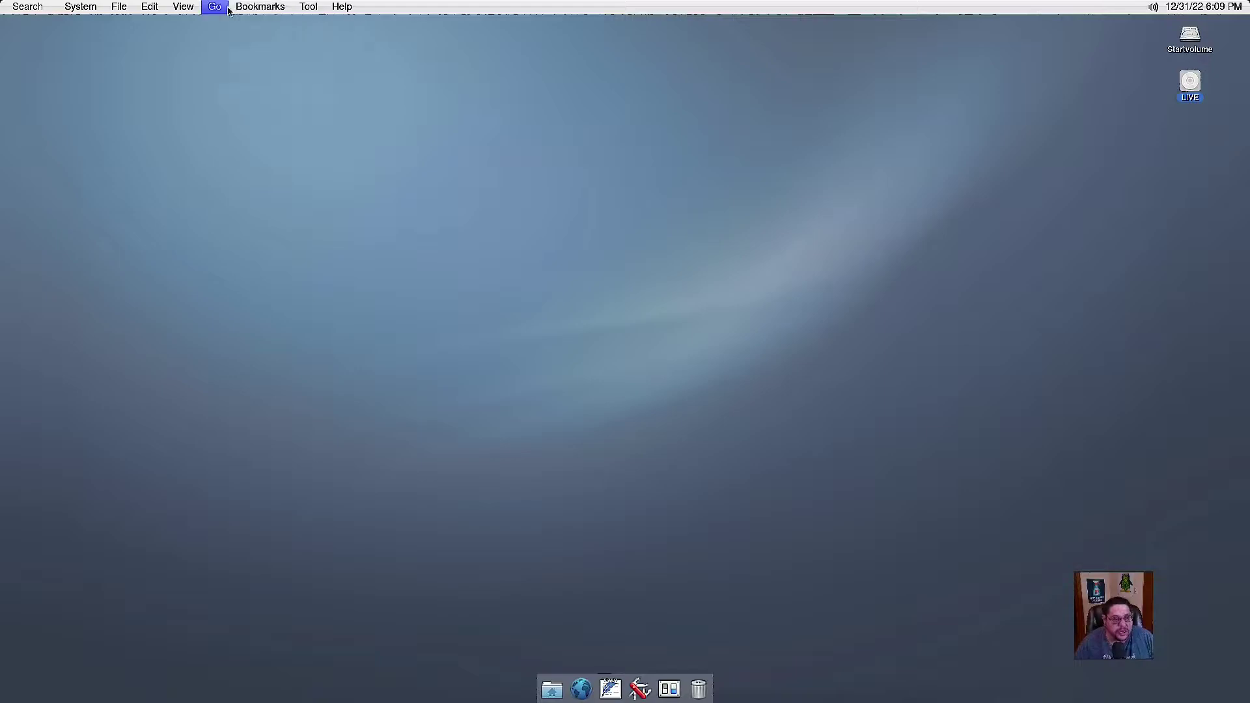
pyautogui.moveTo(215, 7)
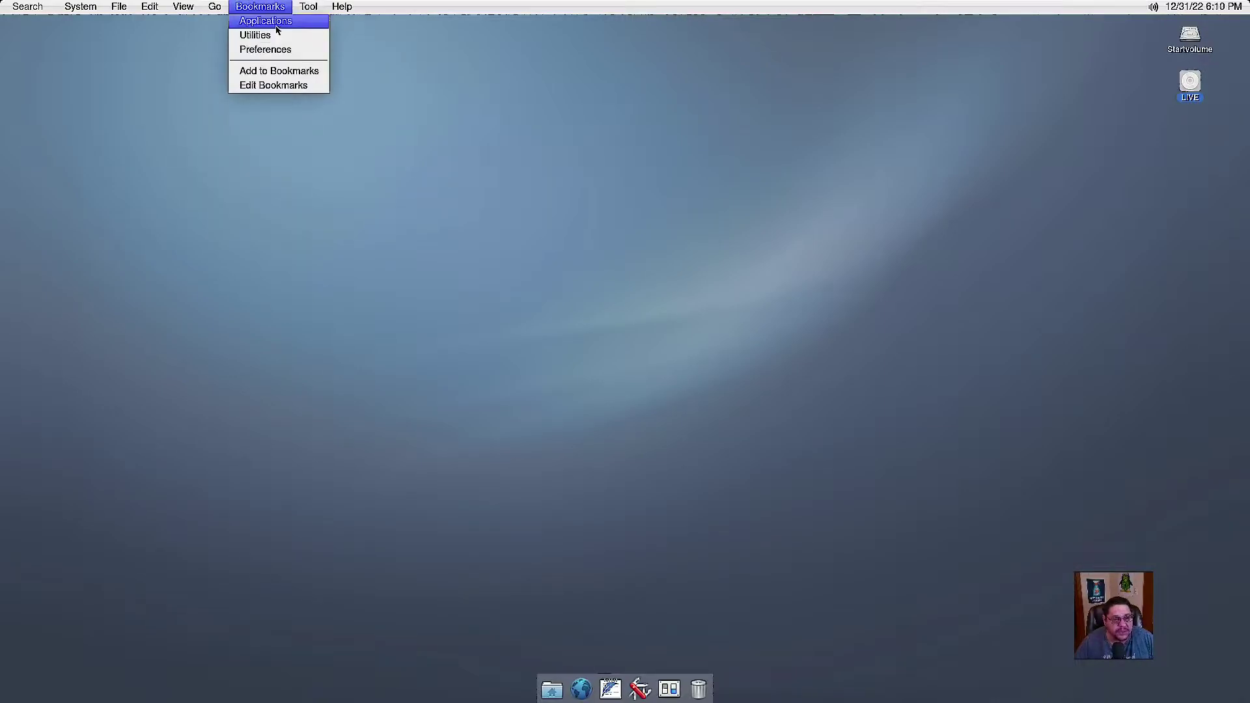
pyautogui.click(276, 26)
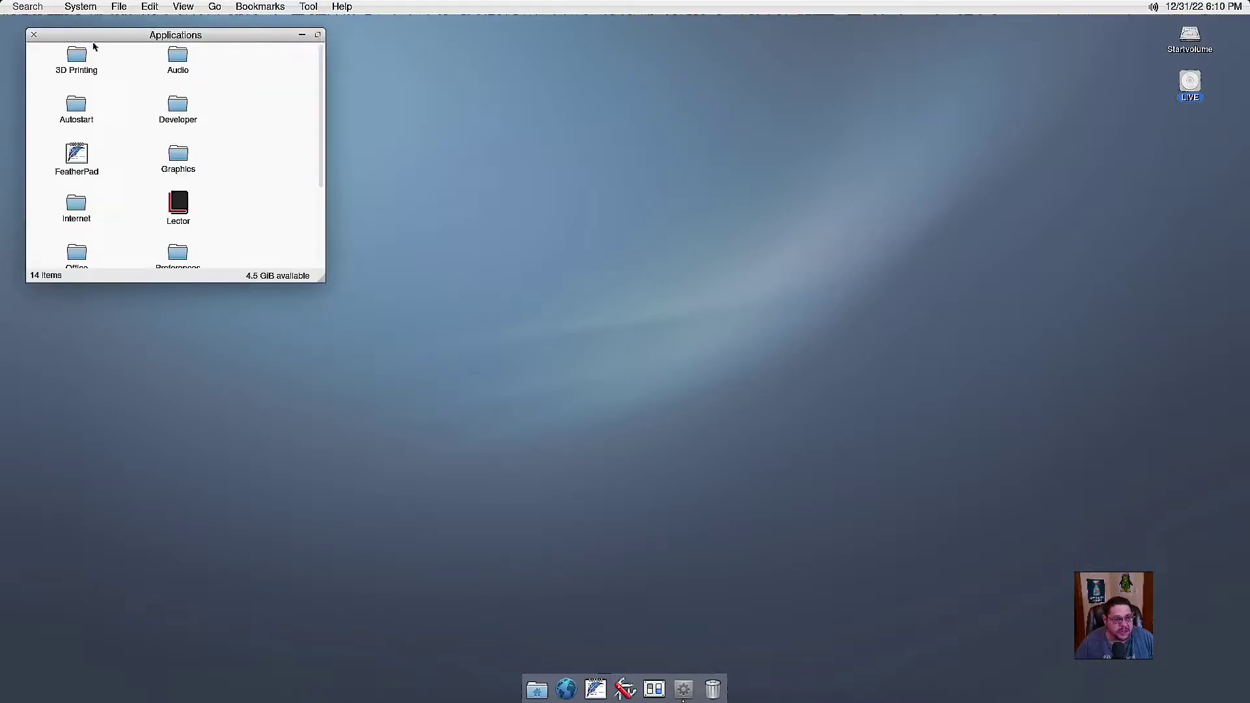
pyautogui.moveTo(119, 38); pyautogui.dragTo(371, 65)
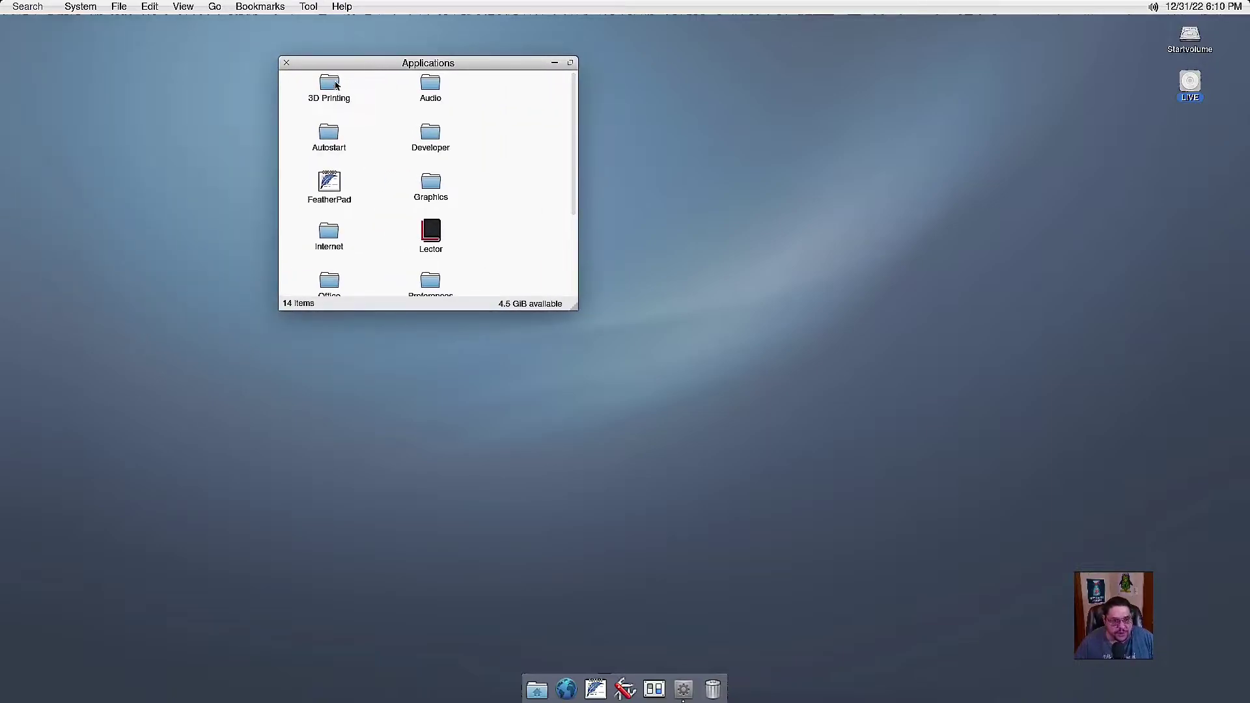
pyautogui.doubleClick(429, 86)
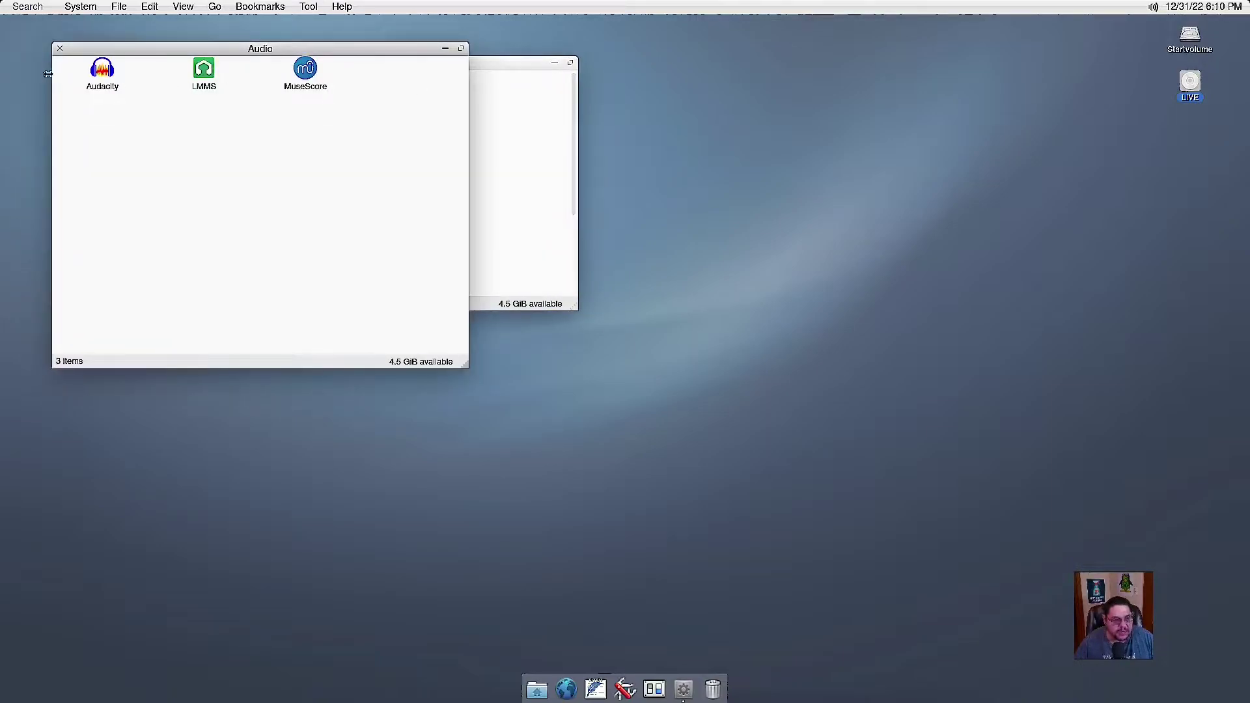
pyautogui.click(59, 49)
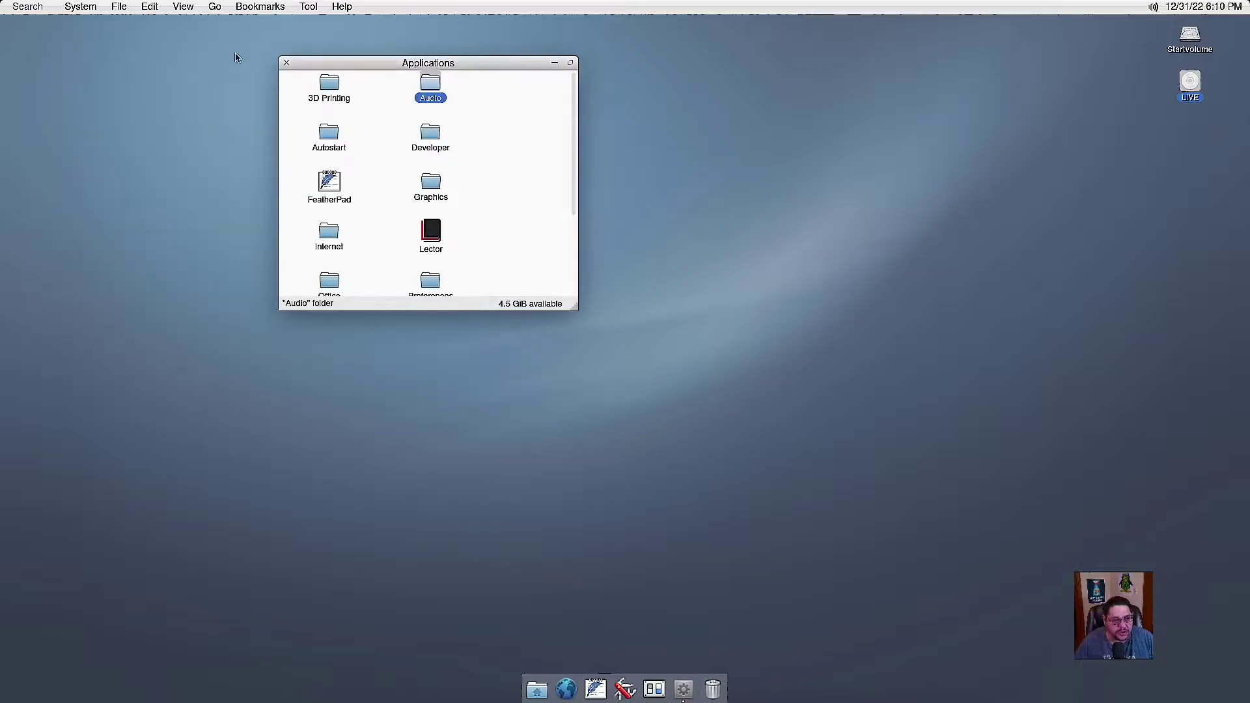
pyautogui.click(291, 64)
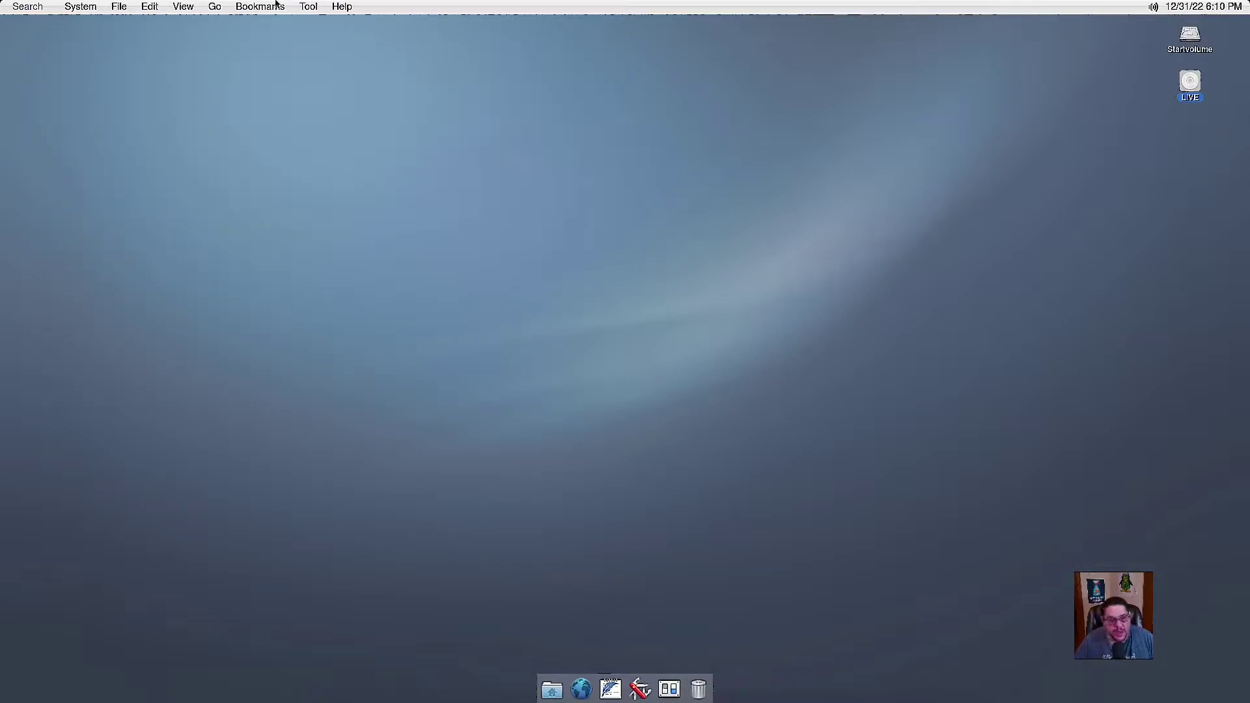
pyautogui.click(308, 6)
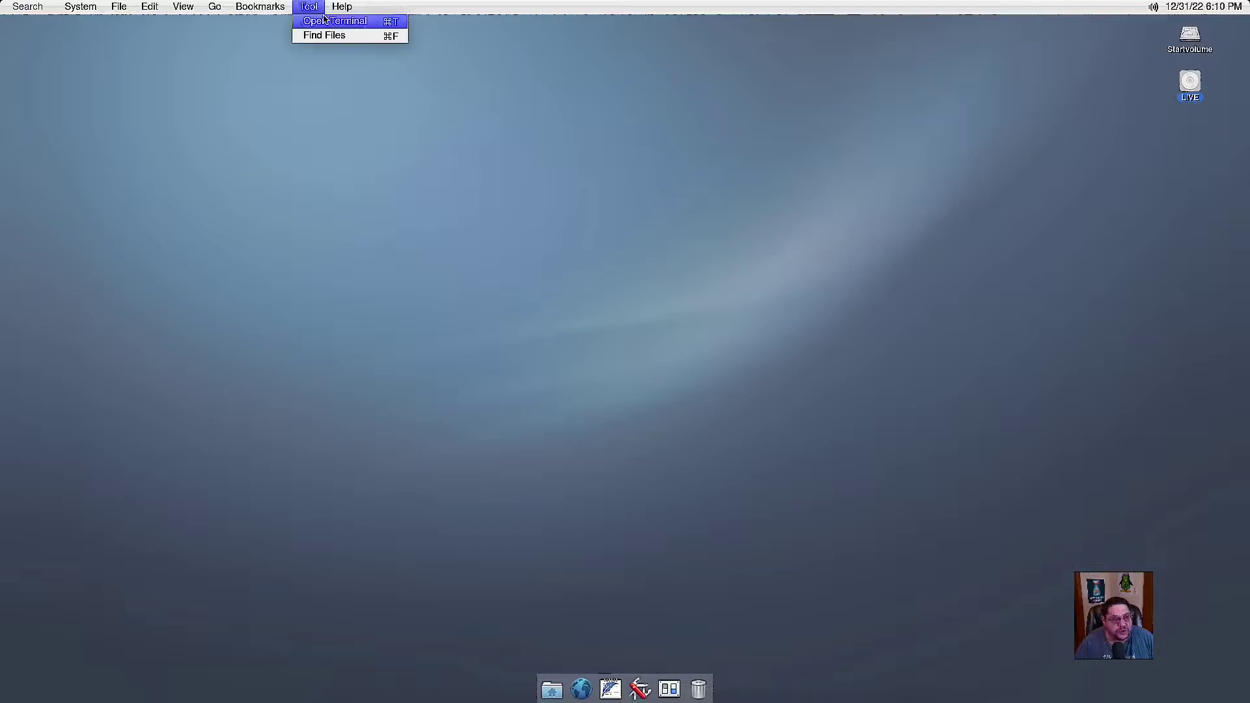
pyautogui.click(308, 7)
pyautogui.click(308, 6)
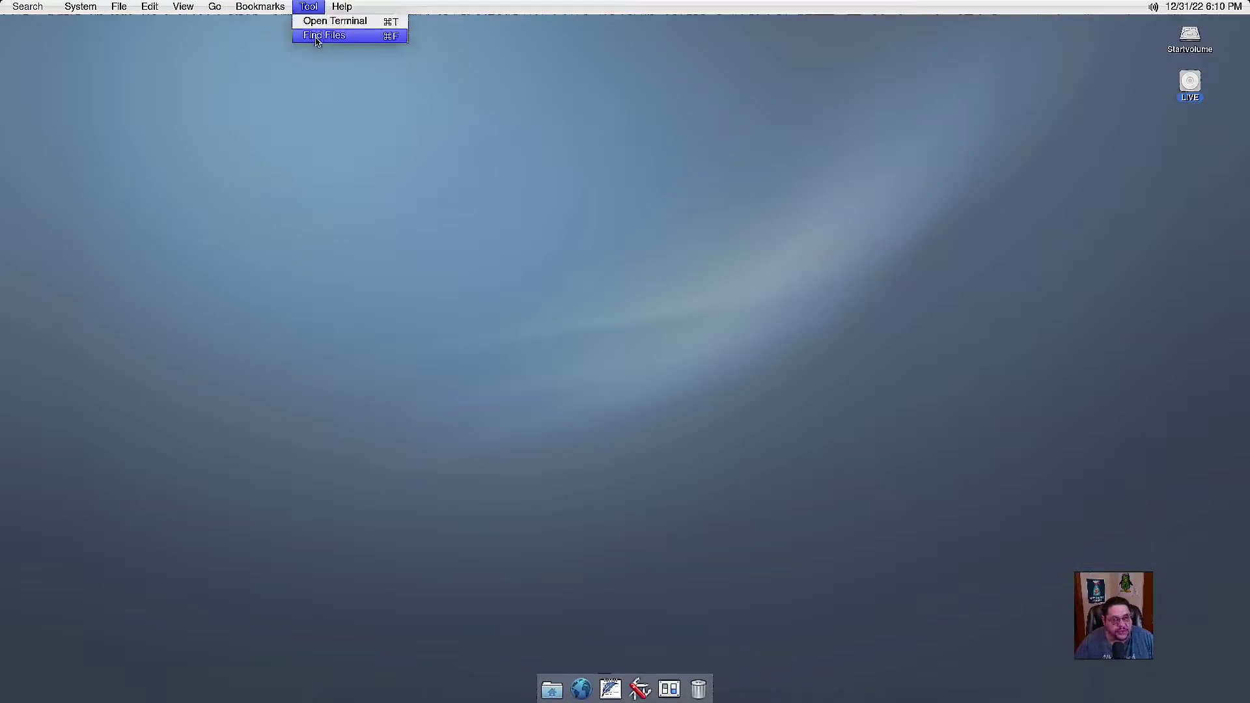
pyautogui.click(359, 21)
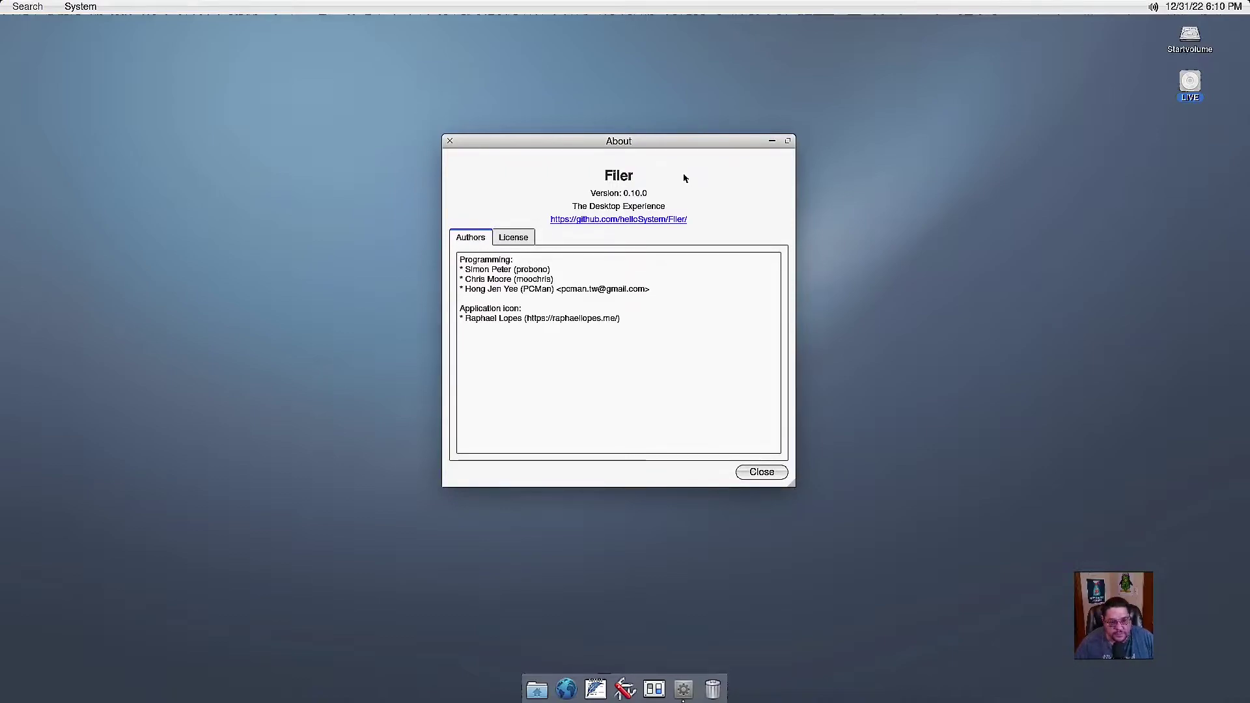
pyautogui.click(515, 238)
pyautogui.click(472, 239)
pyautogui.click(761, 472)
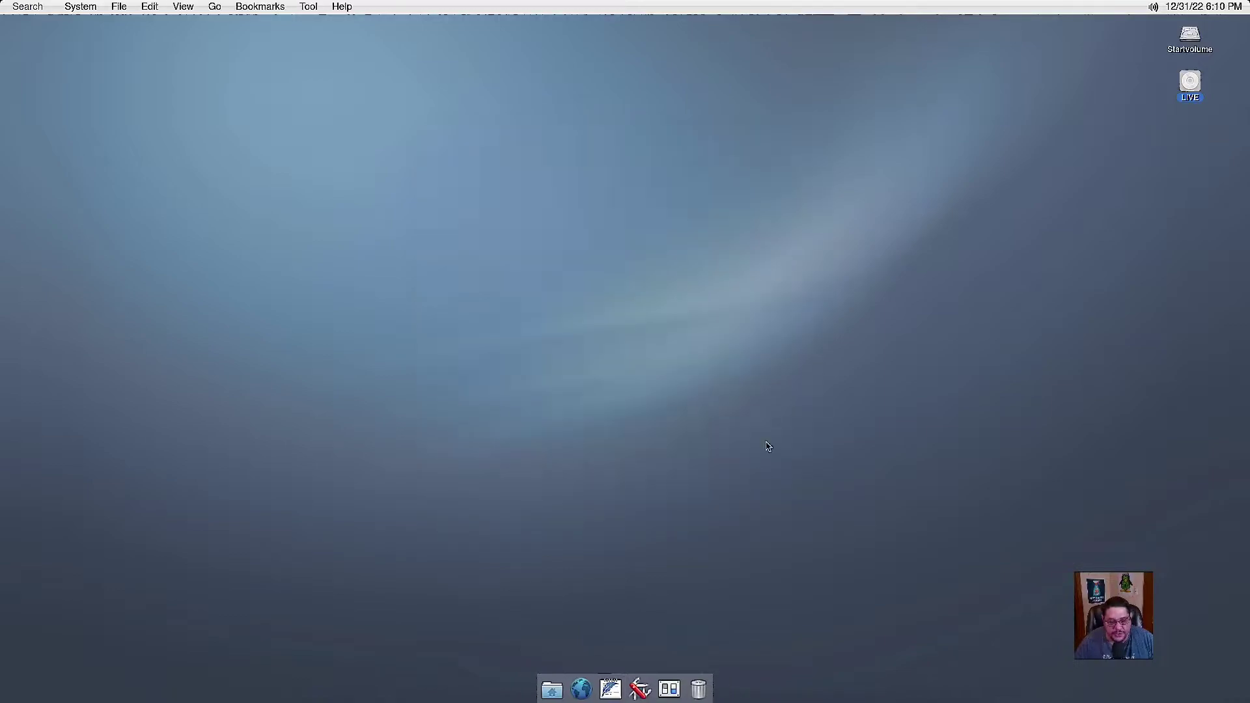
# Browse System > Applications > Internet to reach Chromium, Falkon, Firefox and Thunderbird.
pyautogui.click(82, 6)
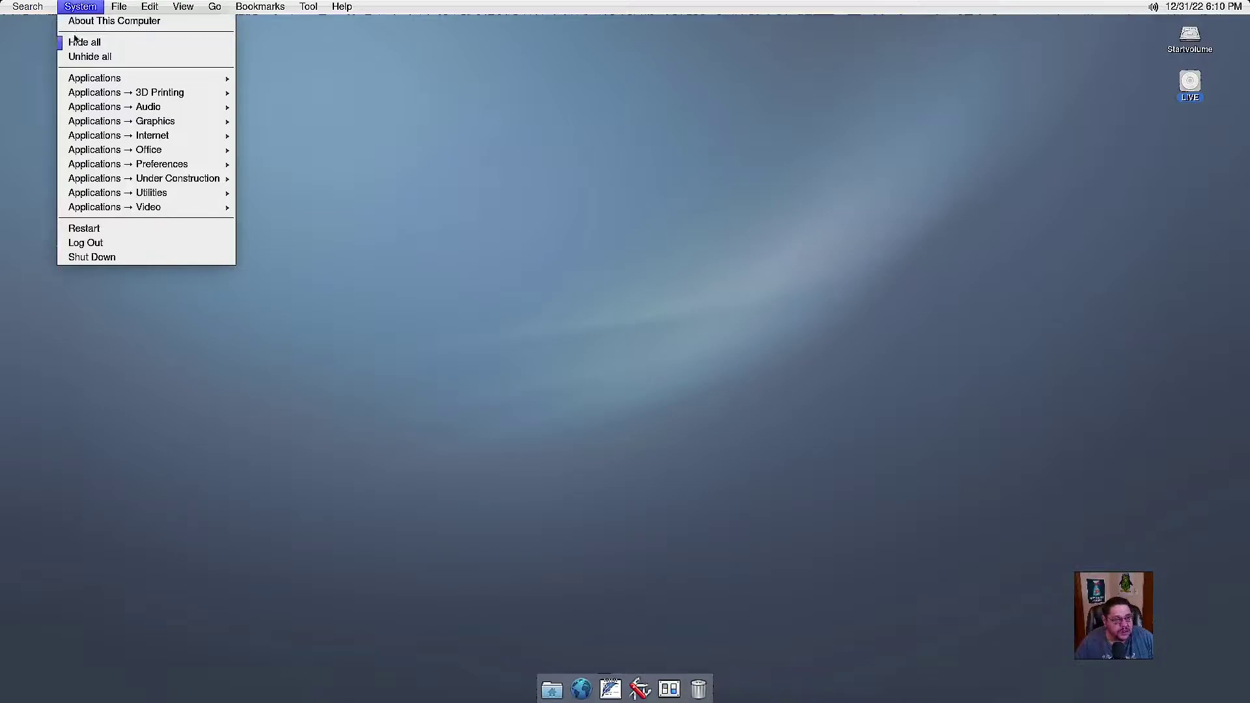
pyautogui.moveTo(76, 83)
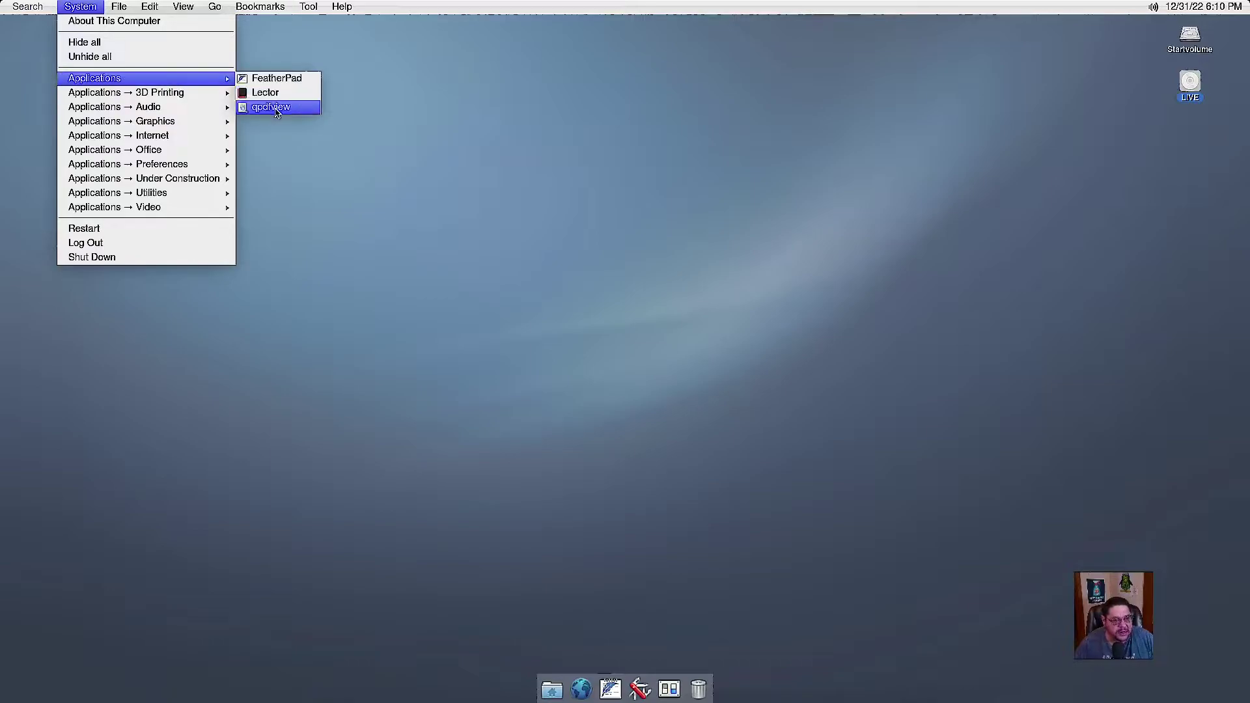
pyautogui.moveTo(166, 97)
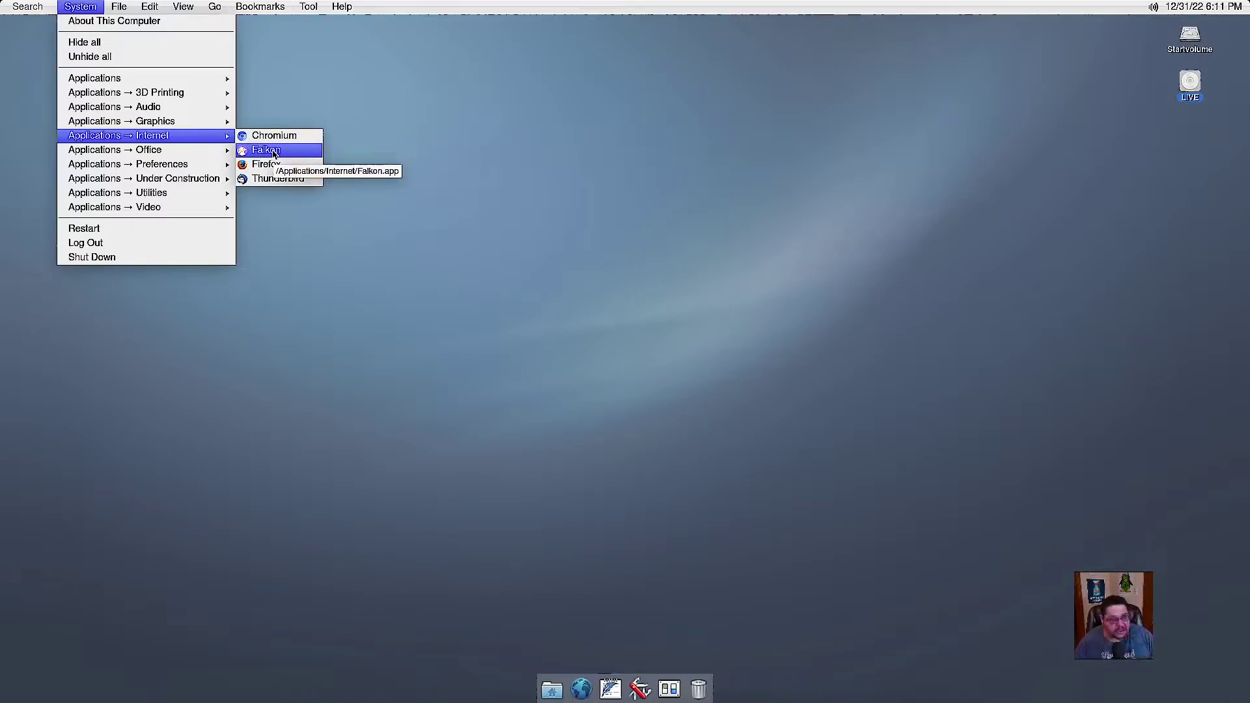
# Launch Chromium, decline its download, then launch LibreOffice from the Office applications.
pyautogui.click(283, 136)
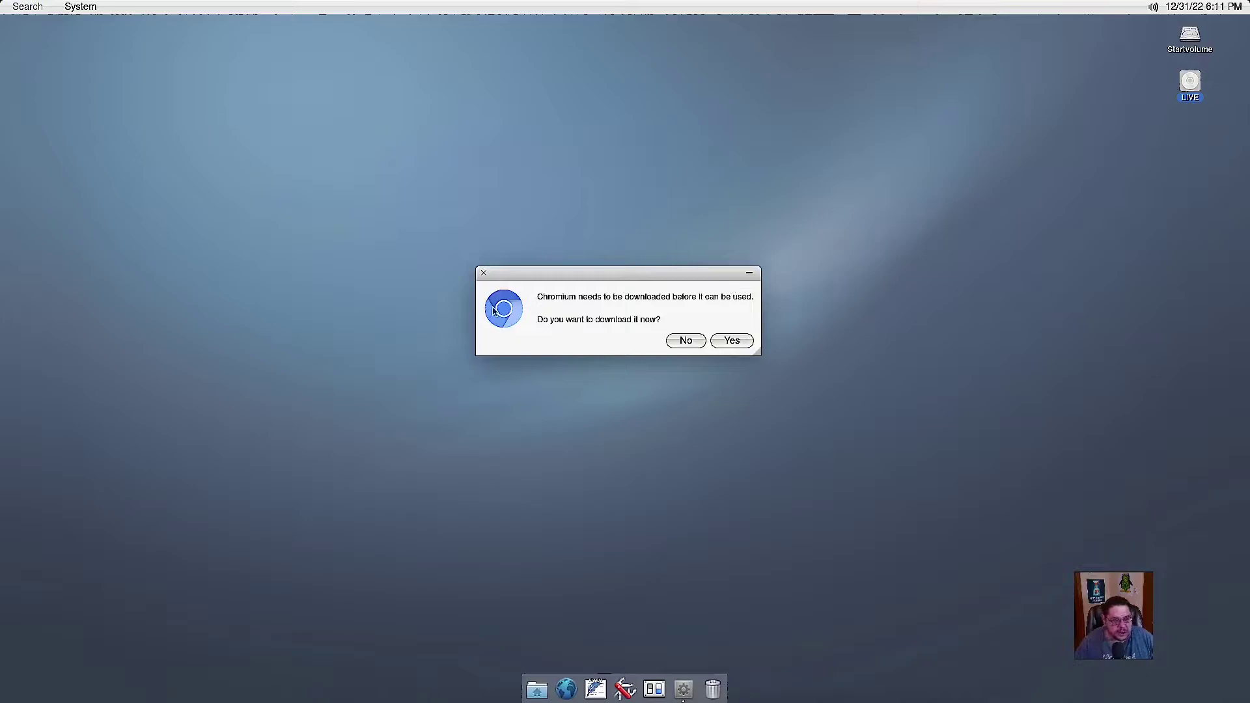
pyautogui.click(685, 341)
pyautogui.click(80, 6)
pyautogui.moveTo(116, 121)
pyautogui.moveTo(107, 151)
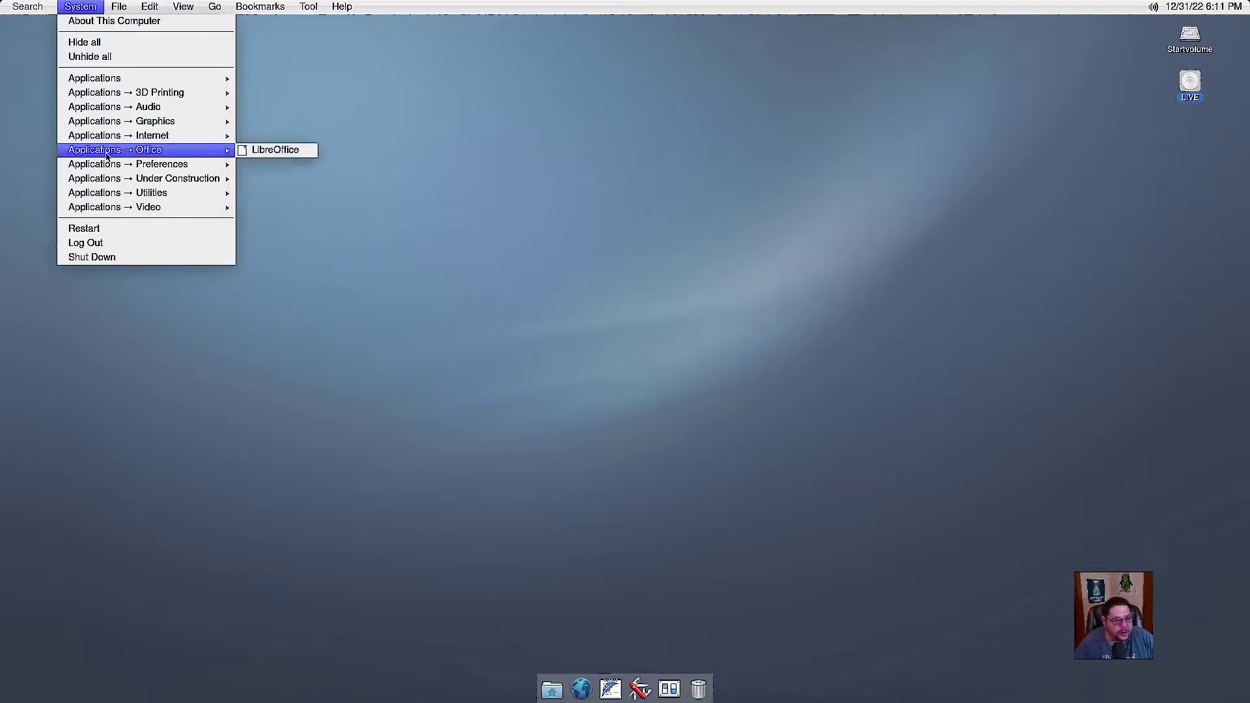
pyautogui.click(307, 154)
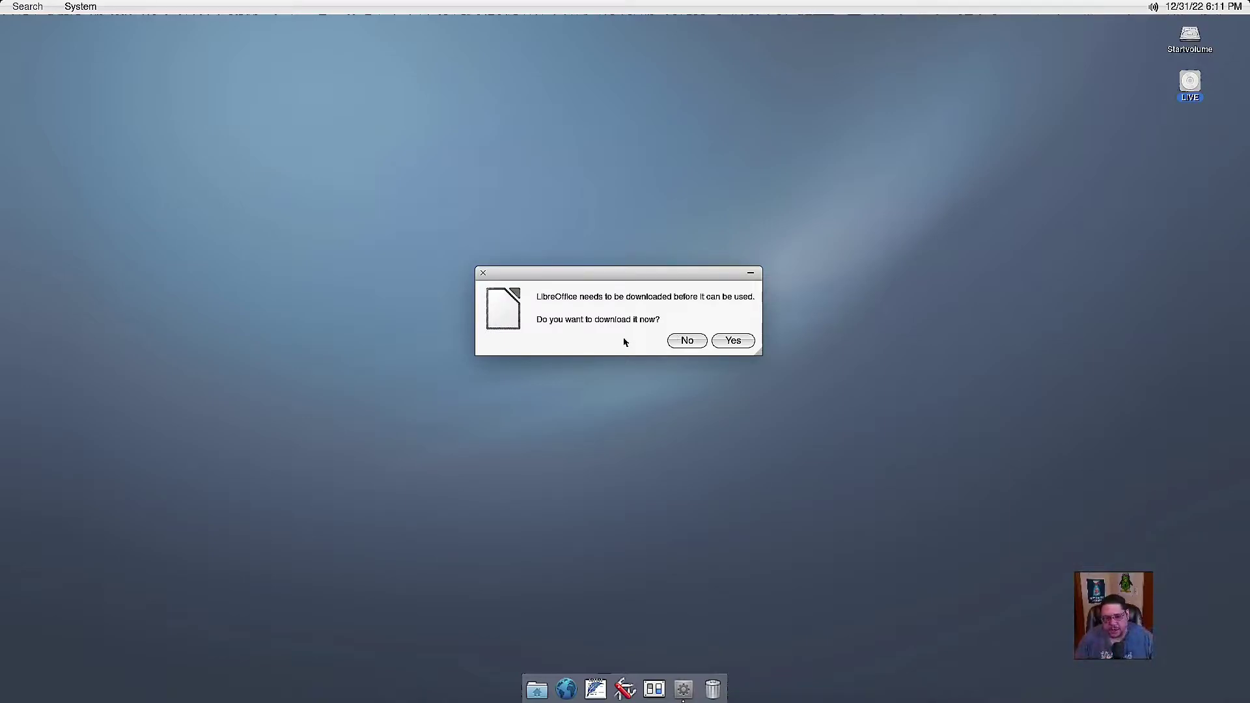
# Accept the LibreOffice download and show the progress dialog's detailed log.
pyautogui.click(735, 341)
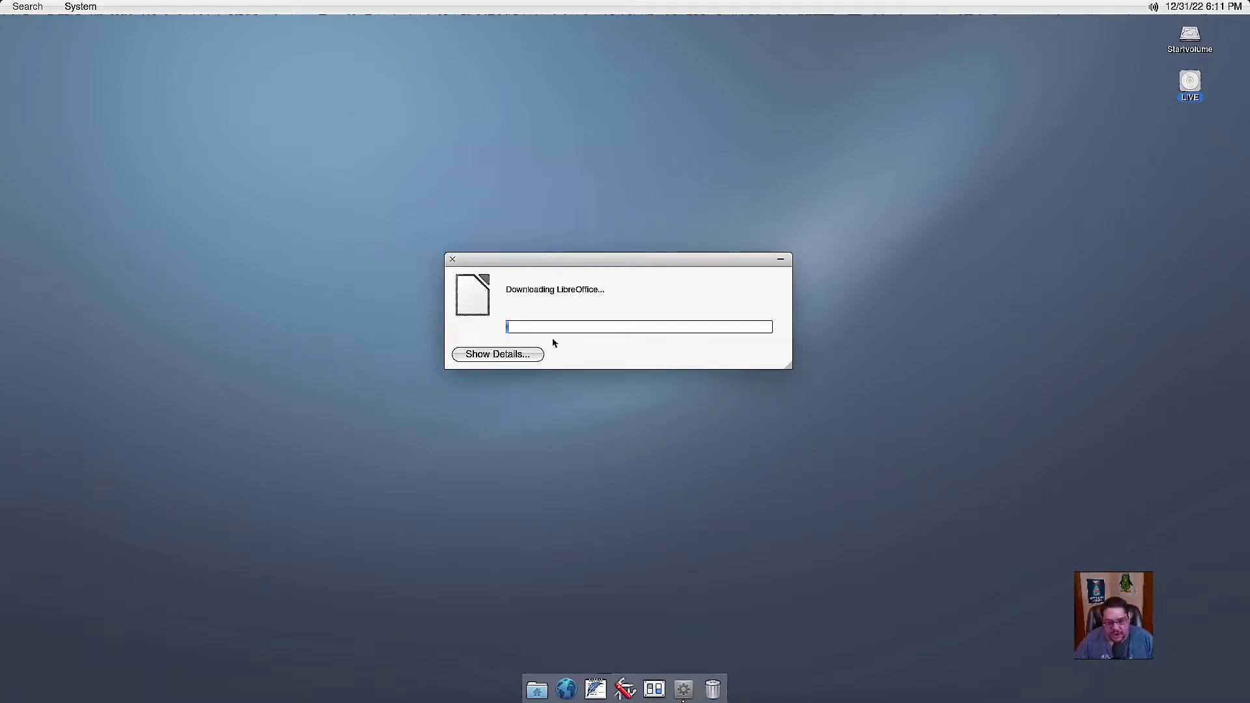
pyautogui.click(511, 355)
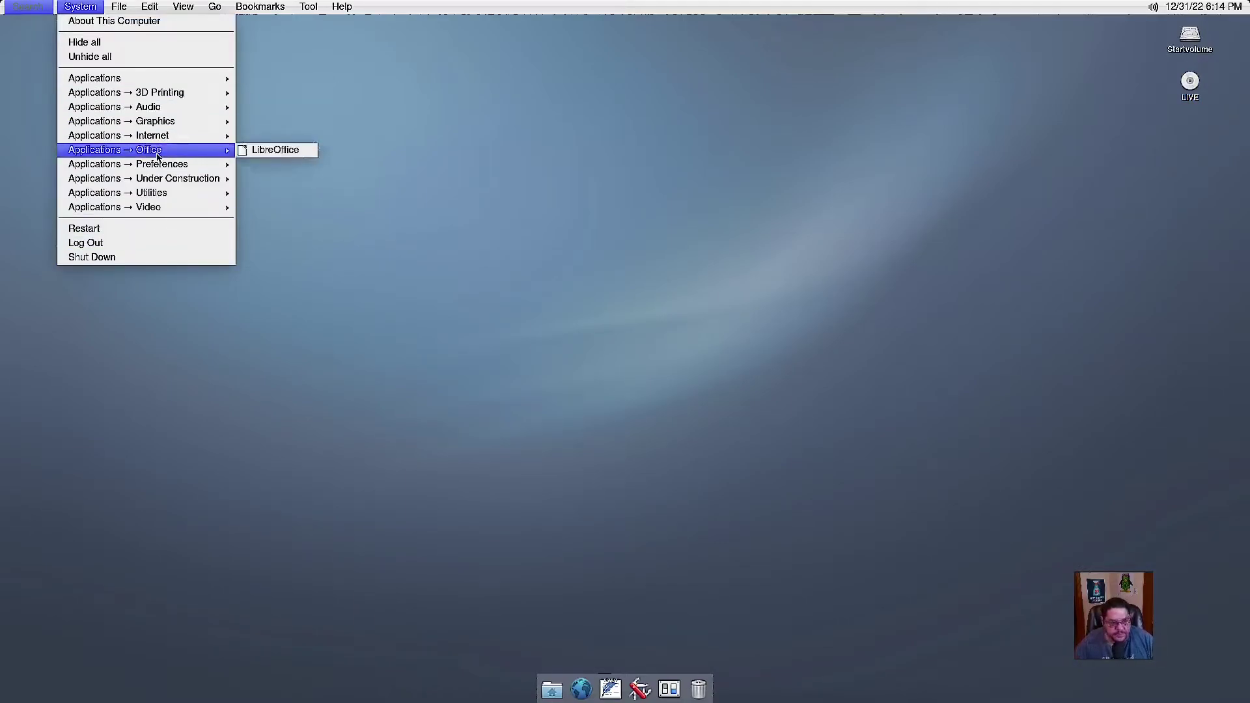
# Launch Screen Settings from the Preferences applications.
pyautogui.moveTo(154, 168)
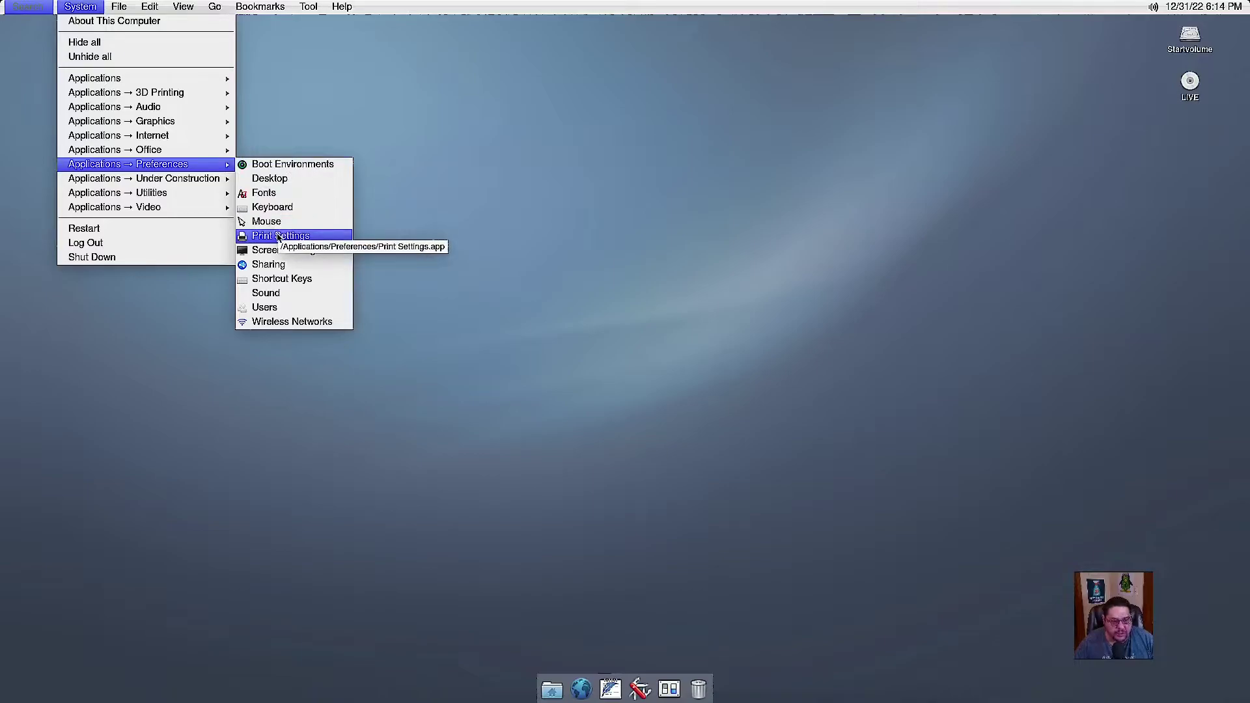
pyautogui.click(287, 250)
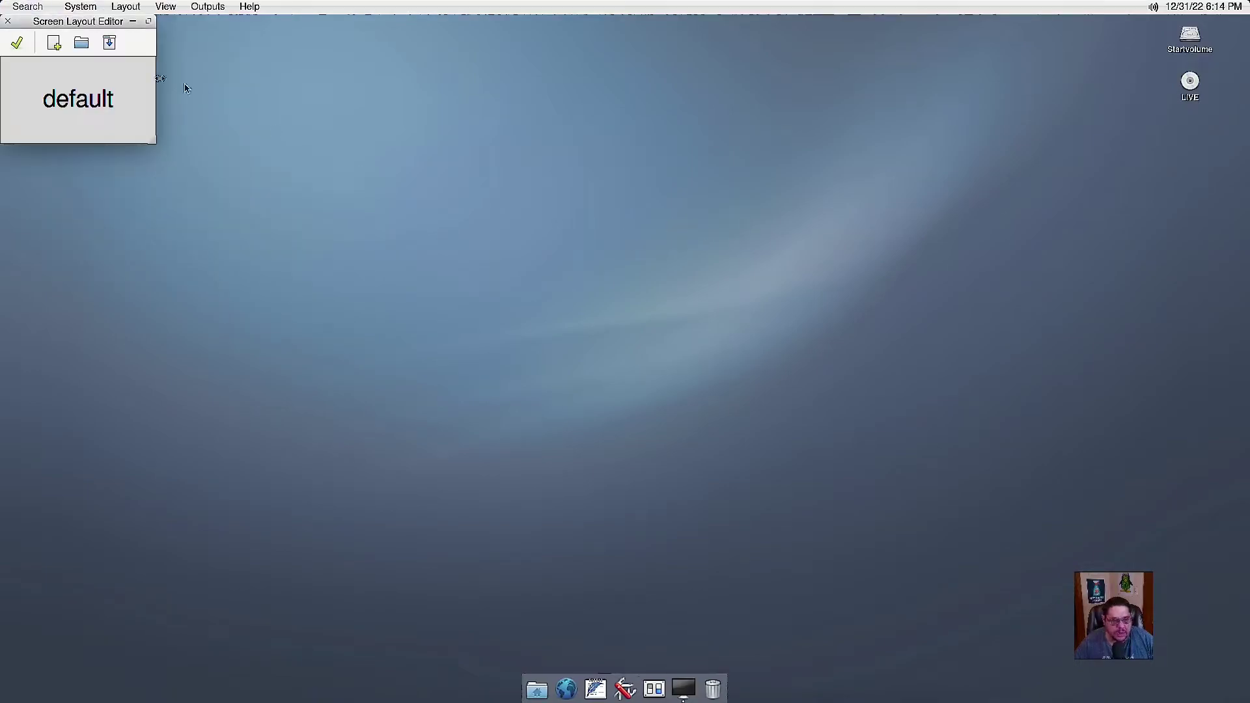
# Enlarge the editor, mark the 'default' output Primary, and check its 1920x1080 resolution list.
pyautogui.moveTo(150, 140); pyautogui.dragTo(307, 202)
pyautogui.rightClick(43, 98)
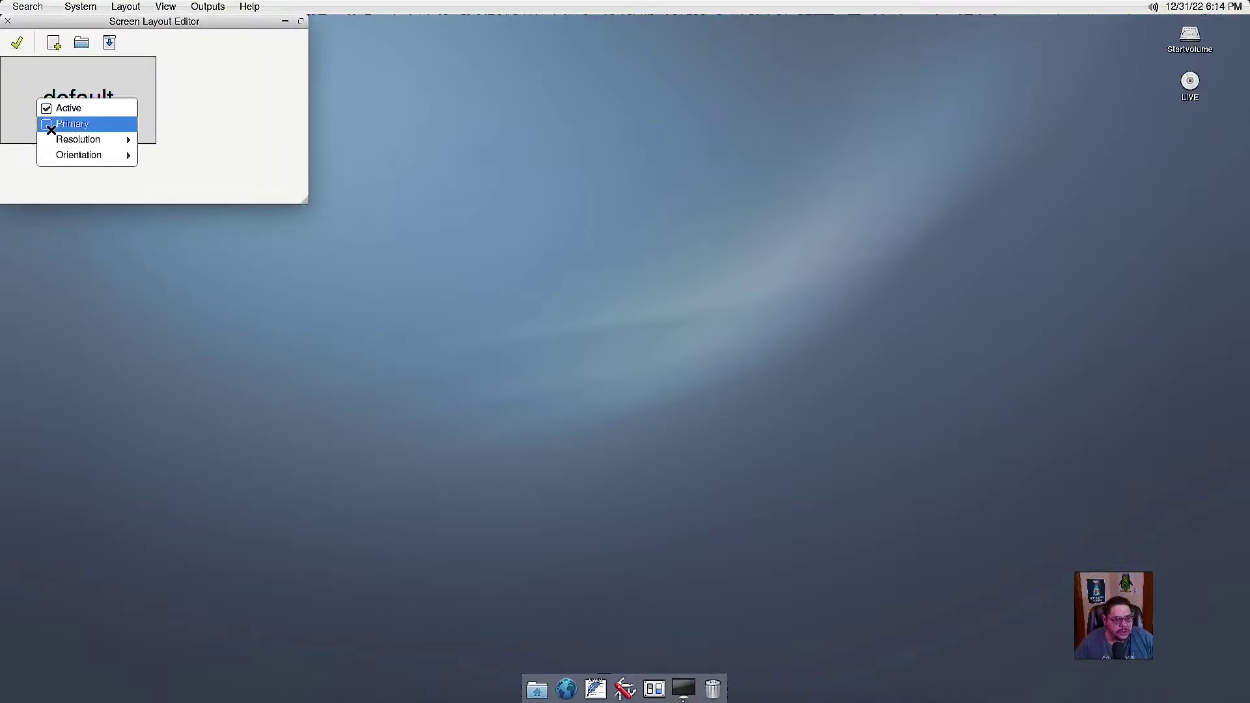
pyautogui.click(49, 124)
pyautogui.rightClick(134, 123)
pyautogui.moveTo(203, 168)
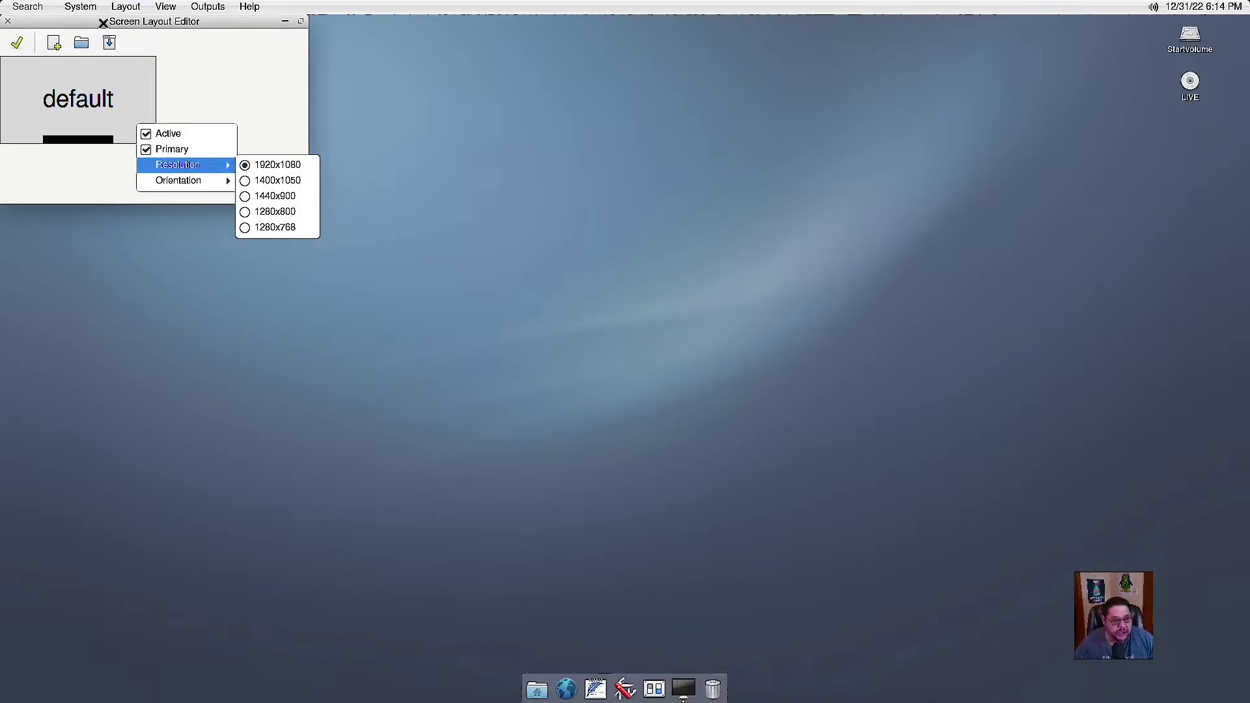
# Close Screen Layout Editor unchanged and browse the Under Construction applications.
pyautogui.click(8, 22)
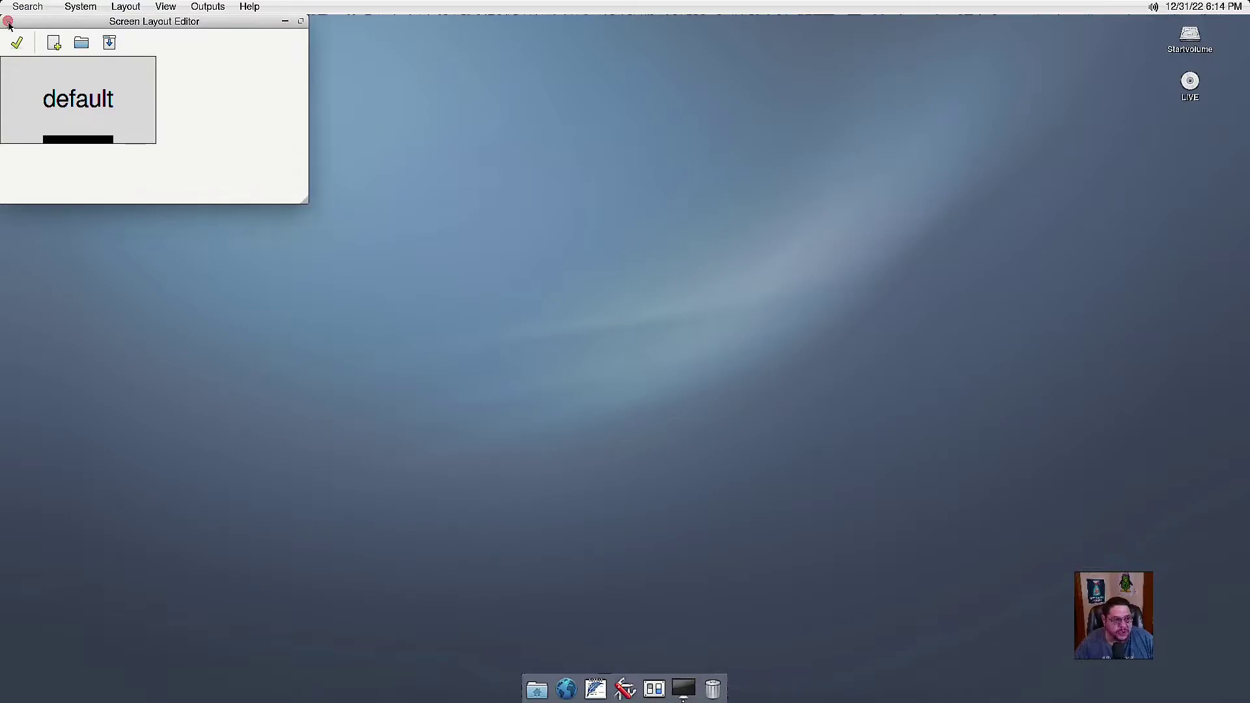
pyautogui.click(9, 22)
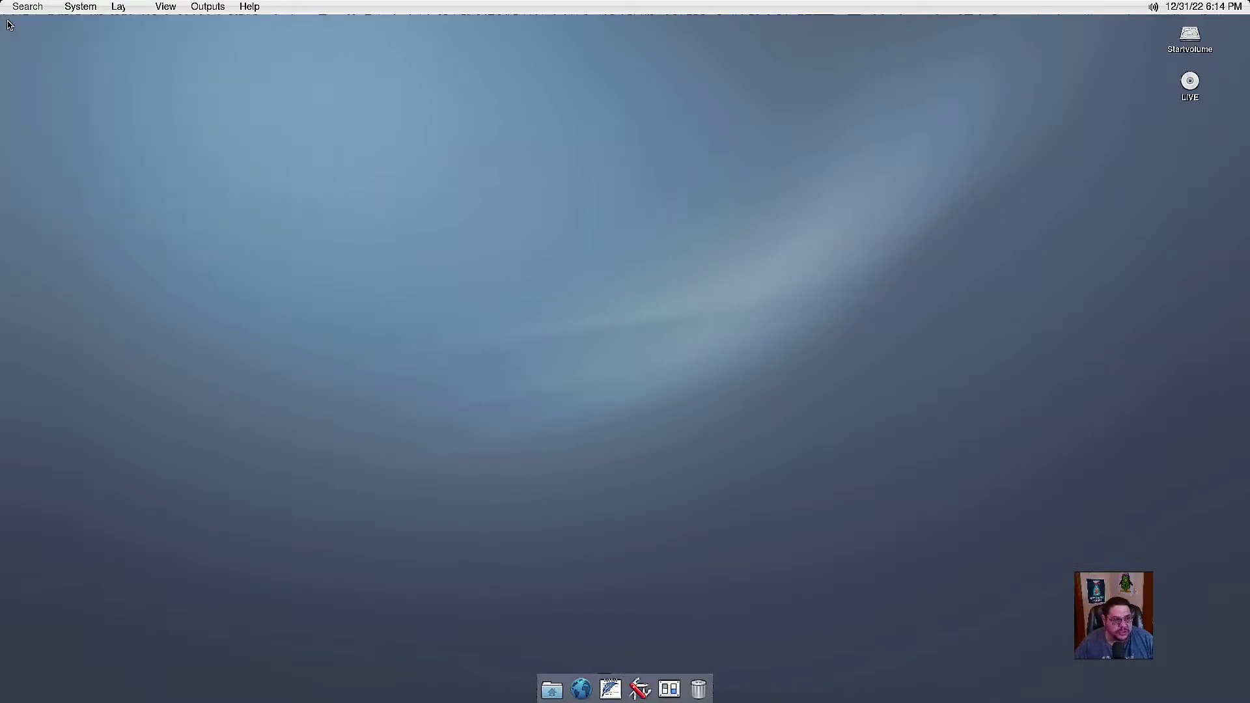
pyautogui.click(92, 10)
pyautogui.moveTo(195, 178)
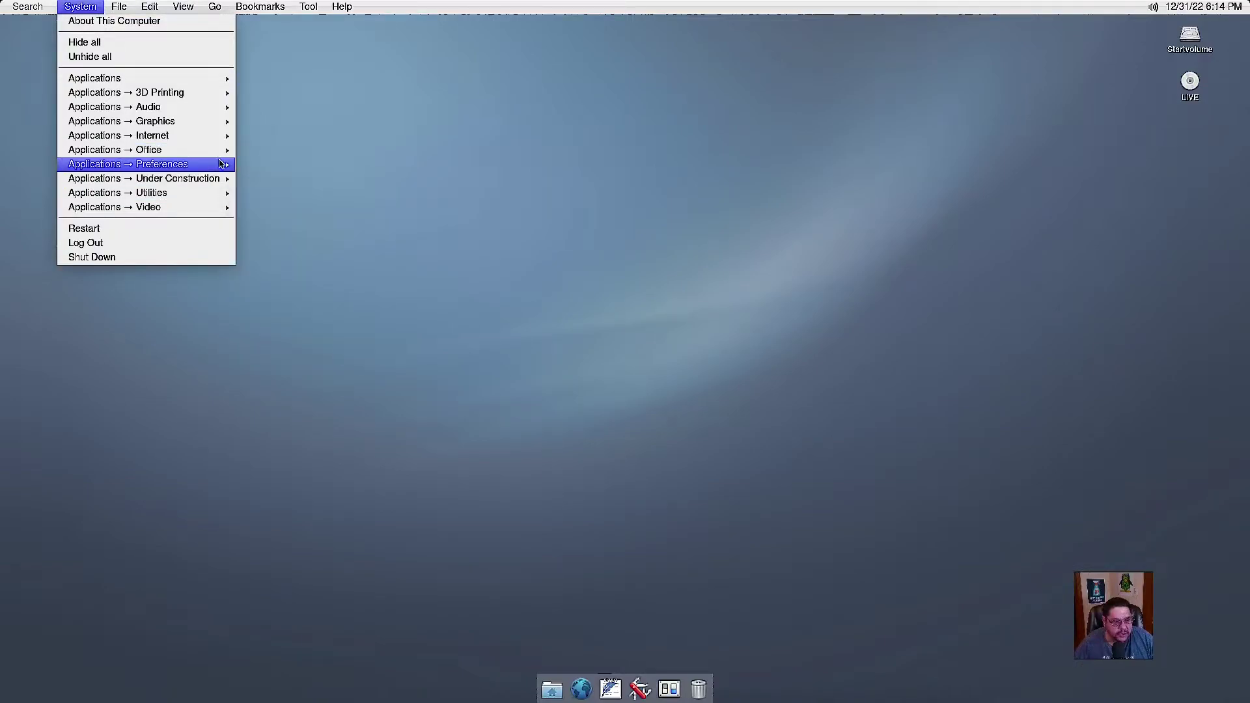
pyautogui.moveTo(230, 168)
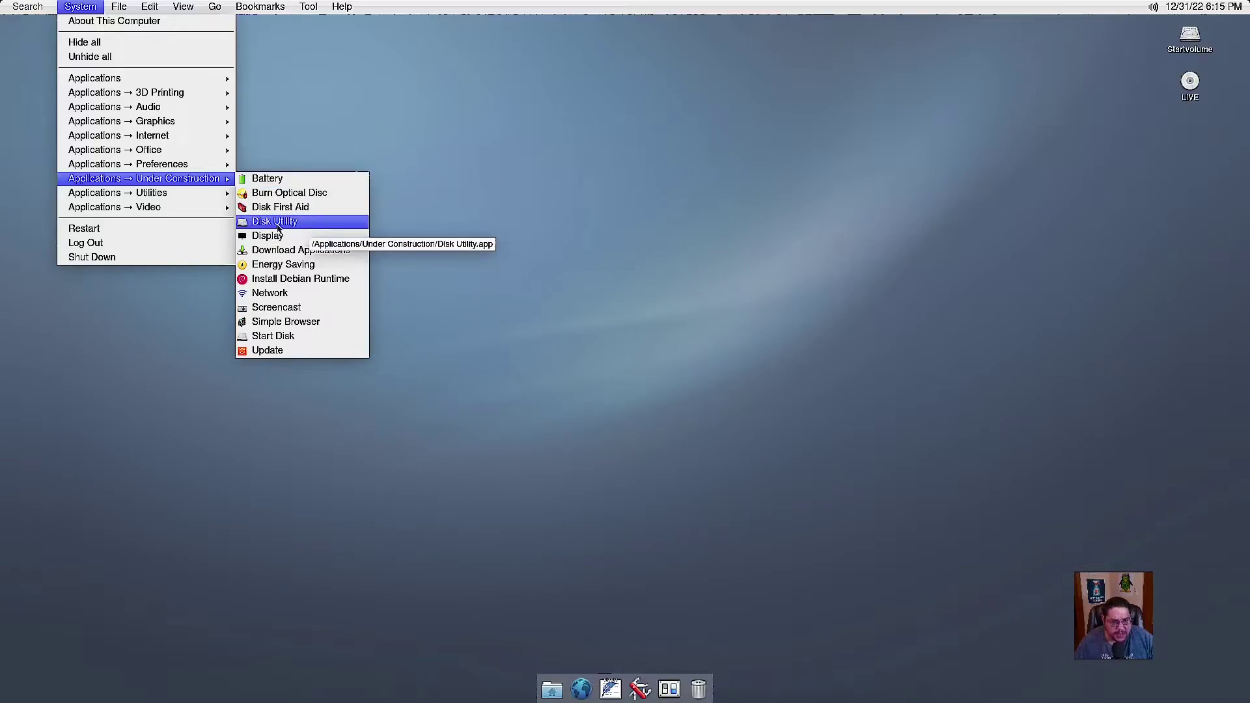
# Launch Disk Utility, acknowledge its developer preview notice, and centre the window.
pyautogui.click(277, 222)
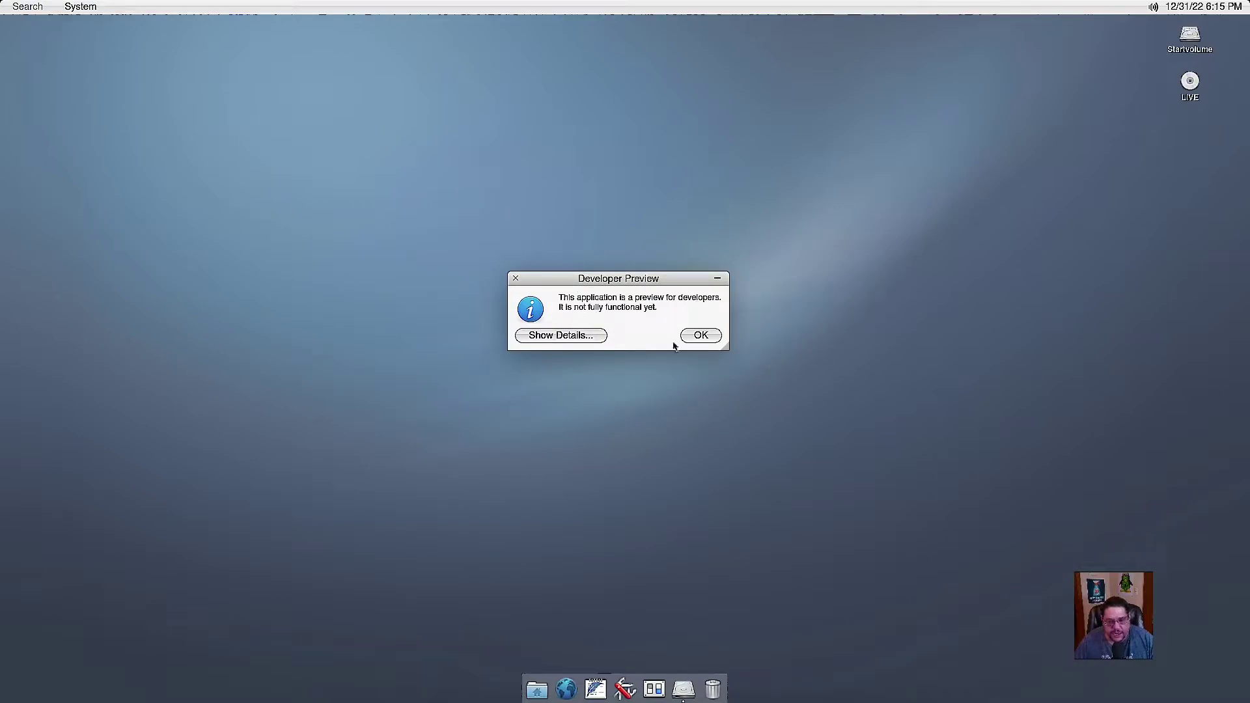
pyautogui.click(715, 338)
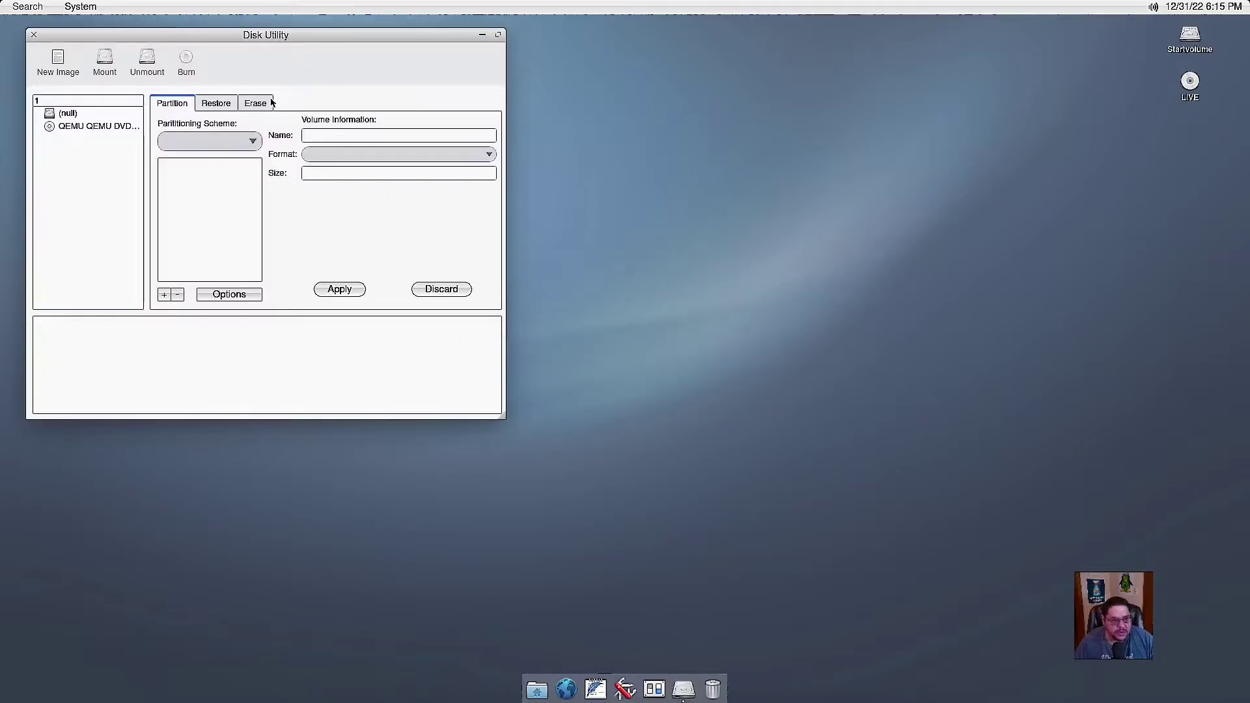
pyautogui.moveTo(271, 37); pyautogui.dragTo(454, 60)
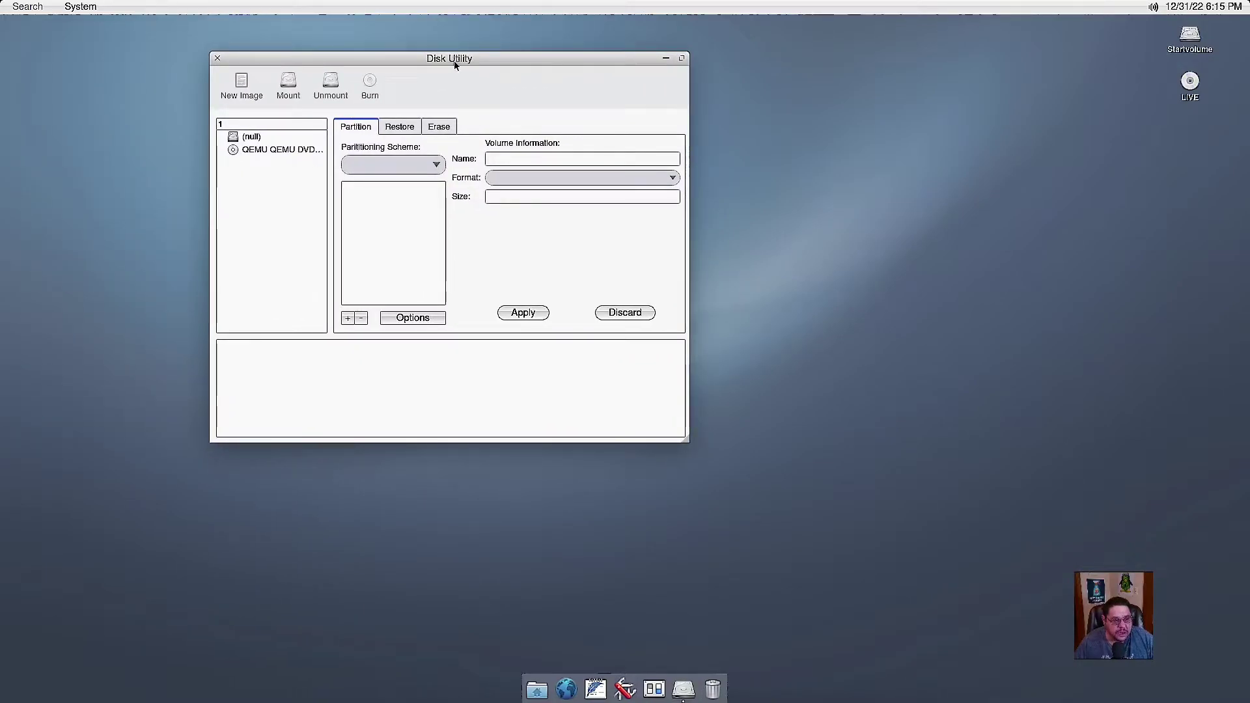
# Select the QEMU DVD-ROM and look through its Restore, Erase and Partition tabs.
pyautogui.click(270, 149)
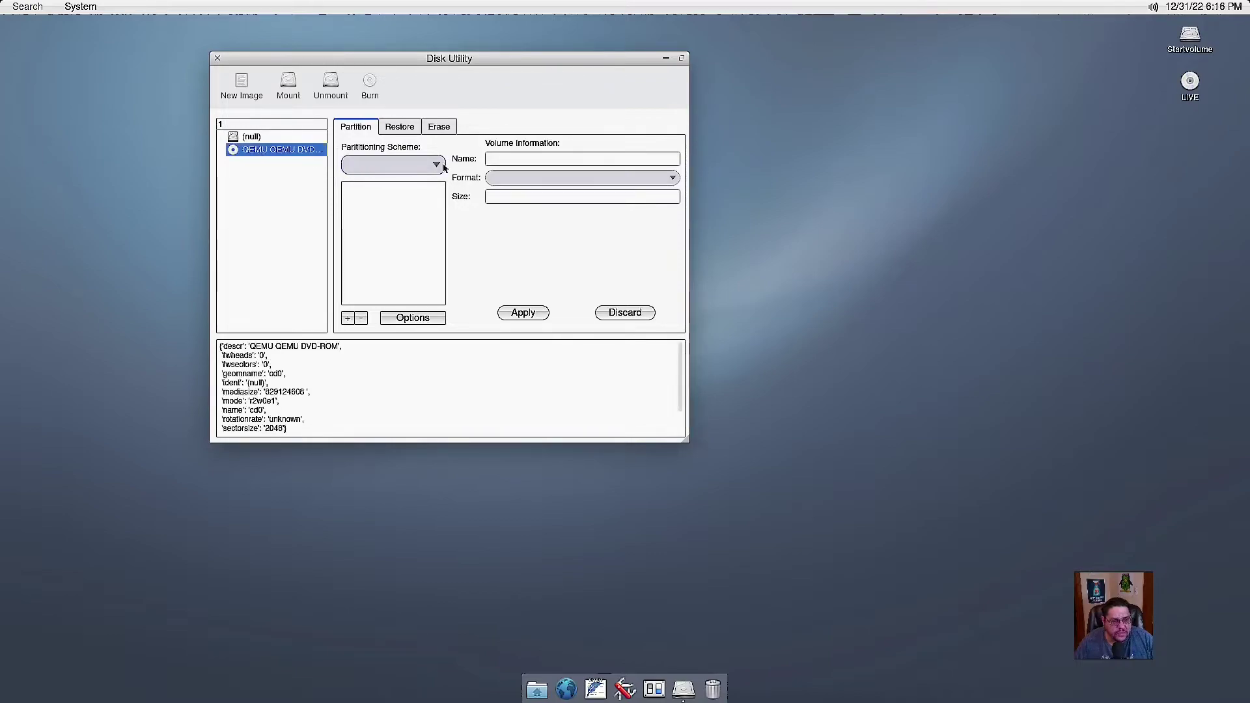
pyautogui.click(398, 129)
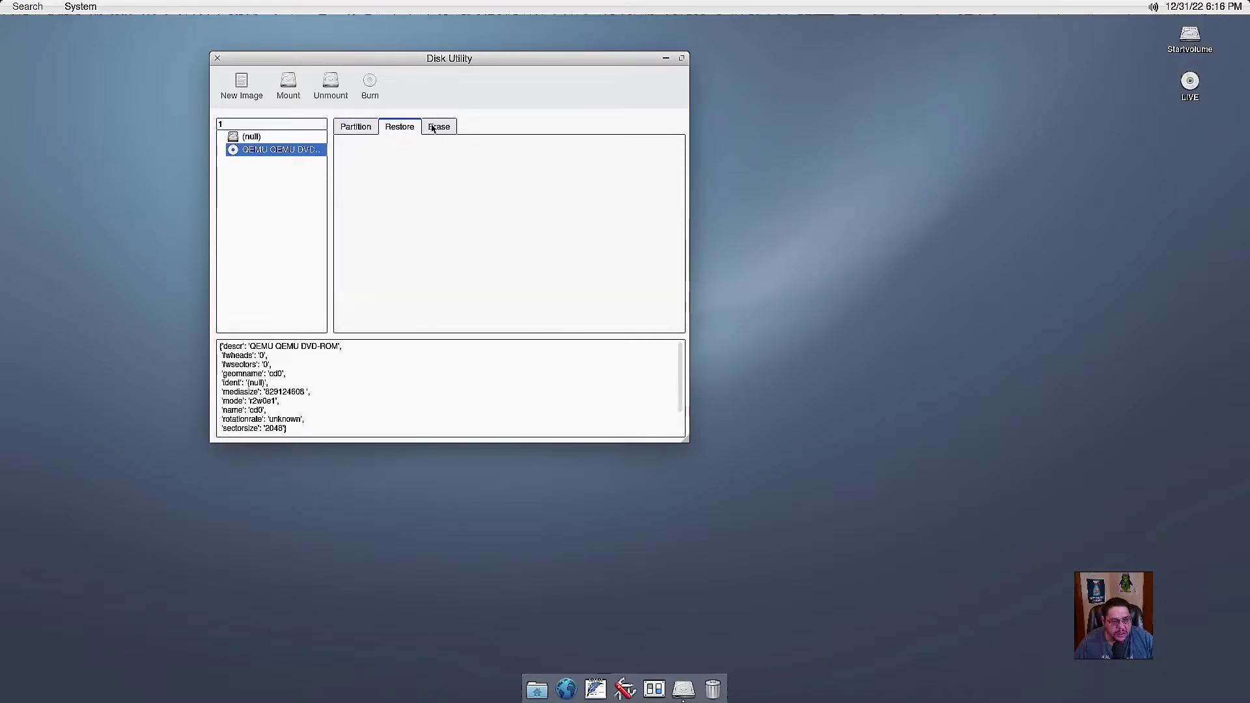
pyautogui.click(438, 127)
pyautogui.click(354, 125)
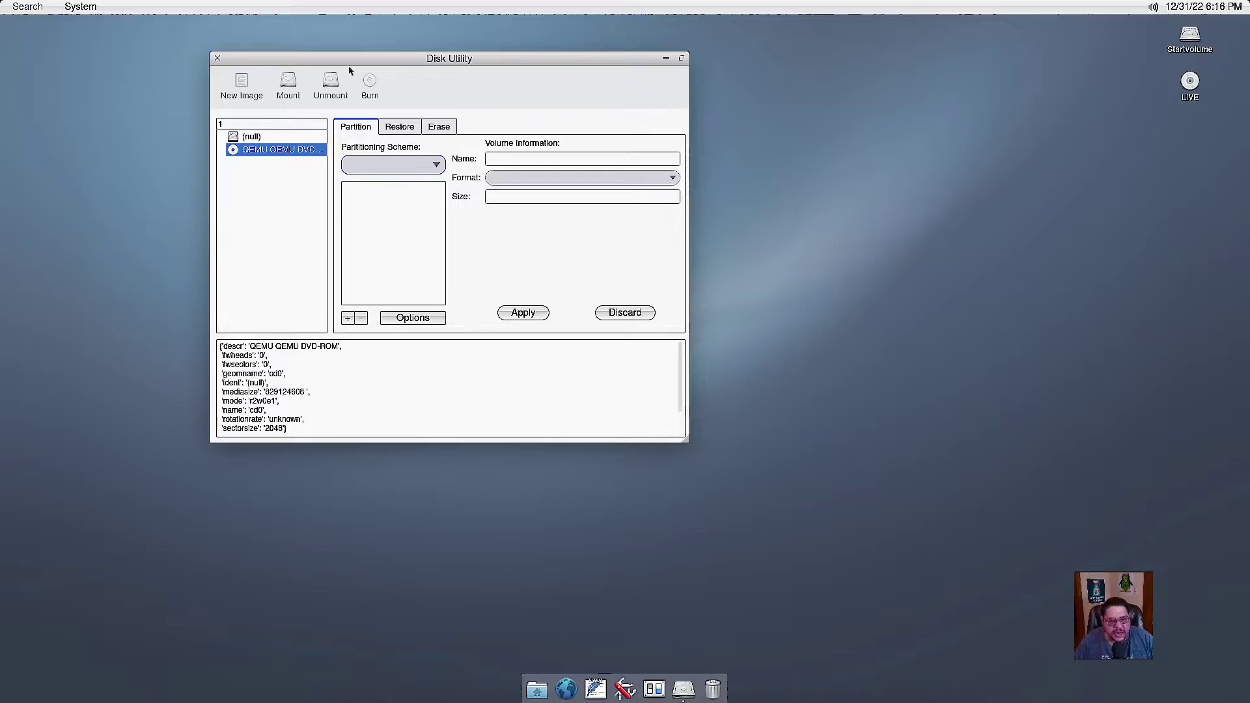
pyautogui.click(217, 57)
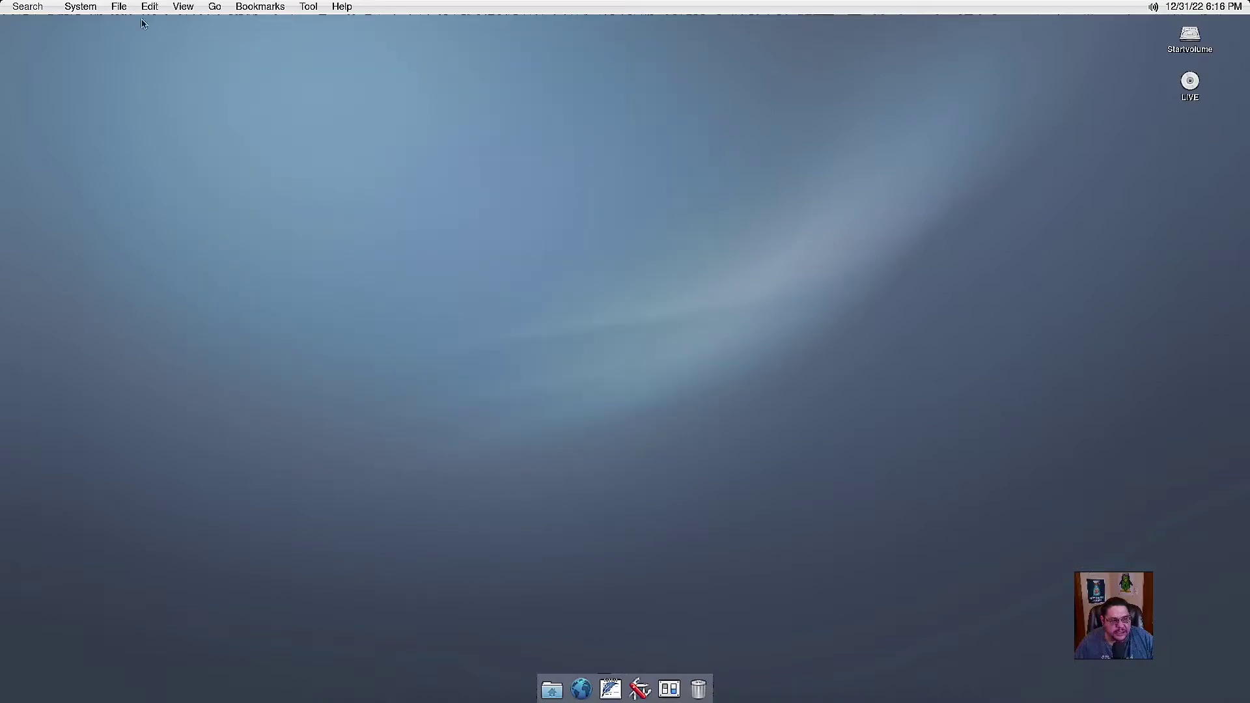
pyautogui.click(81, 6)
pyautogui.moveTo(207, 181)
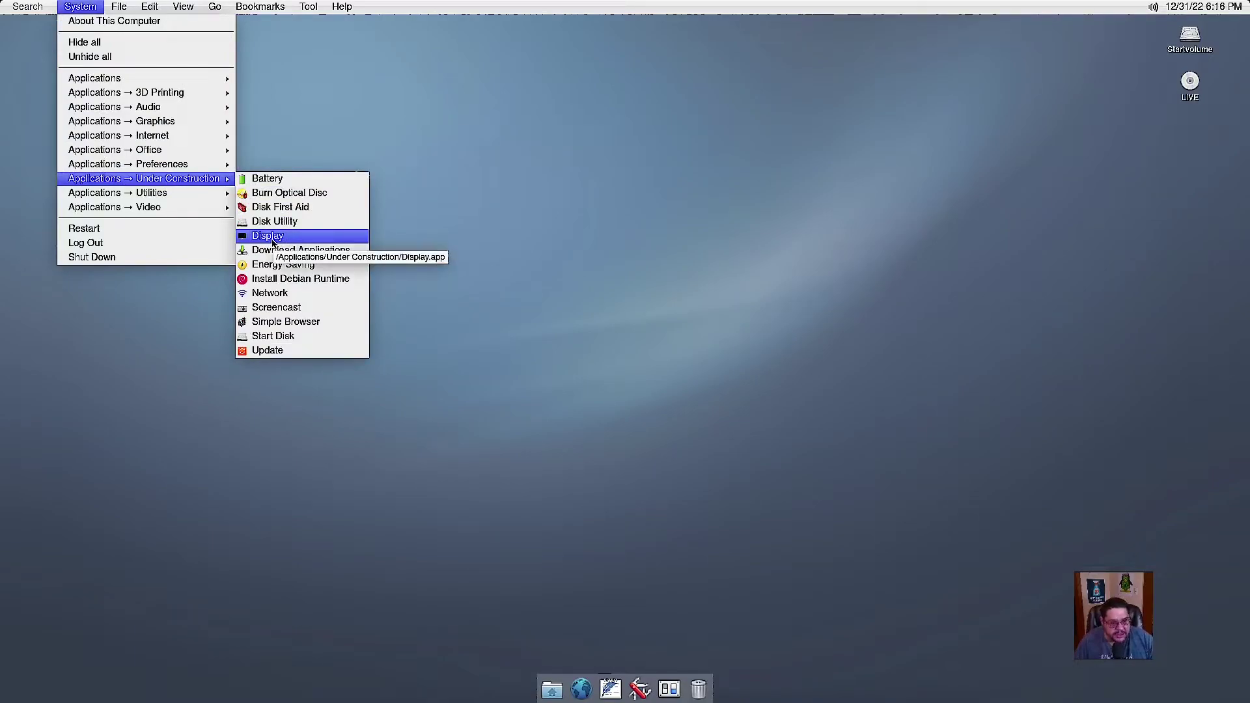
pyautogui.click(273, 237)
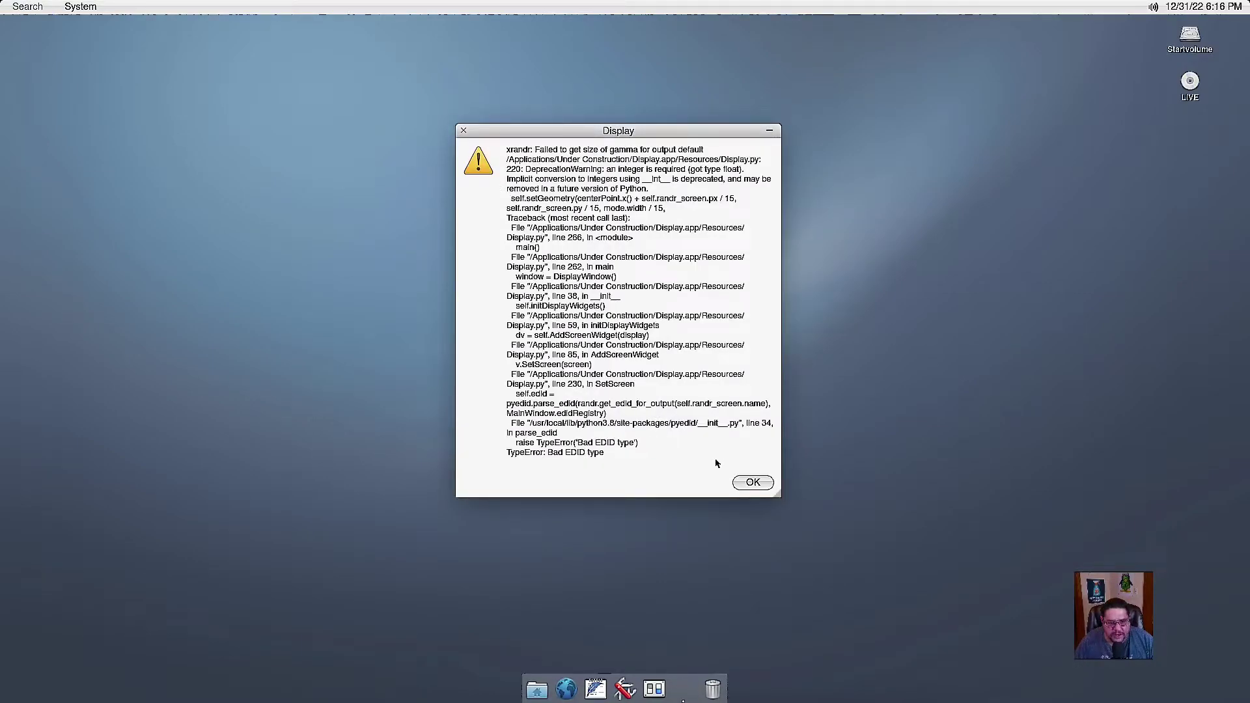
pyautogui.click(753, 482)
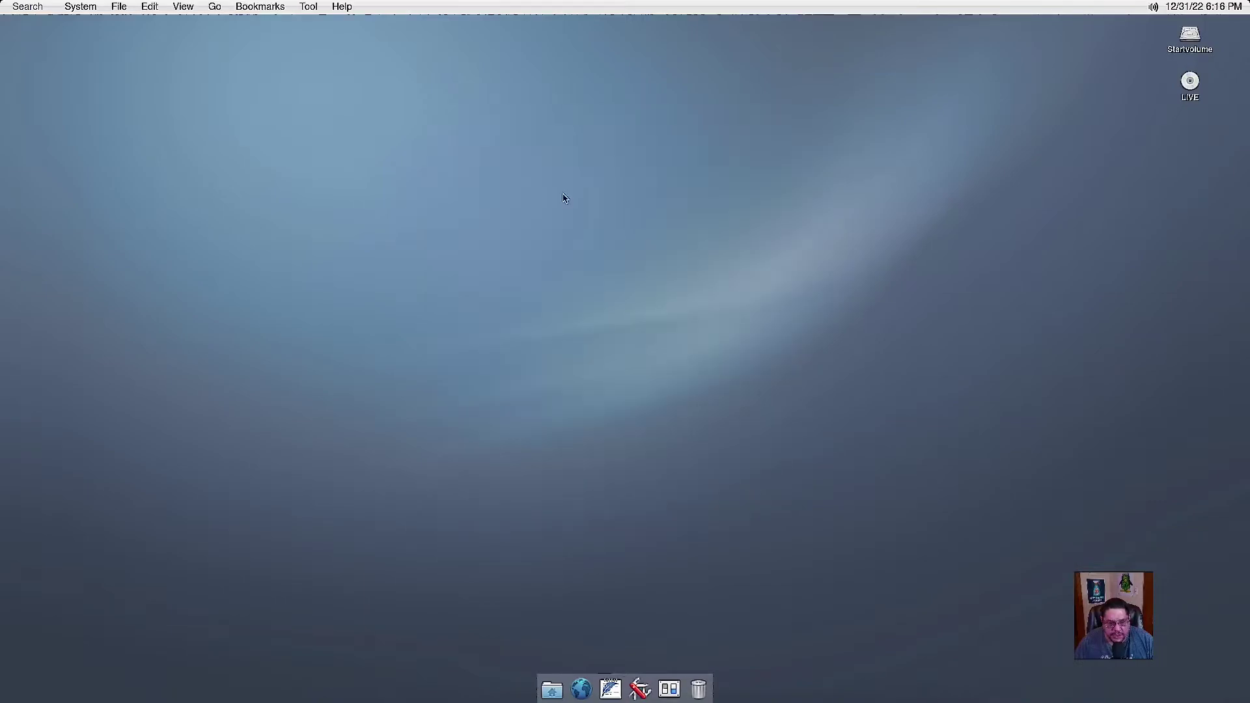
pyautogui.click(81, 6)
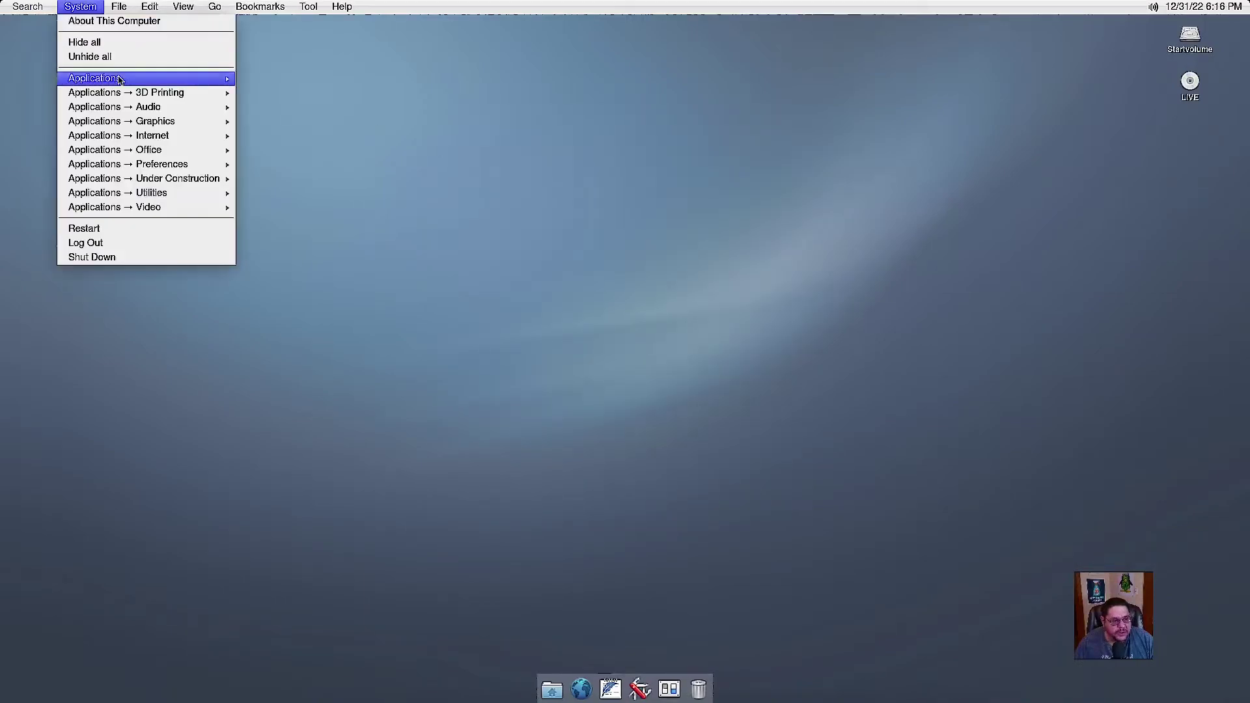
pyautogui.moveTo(134, 177)
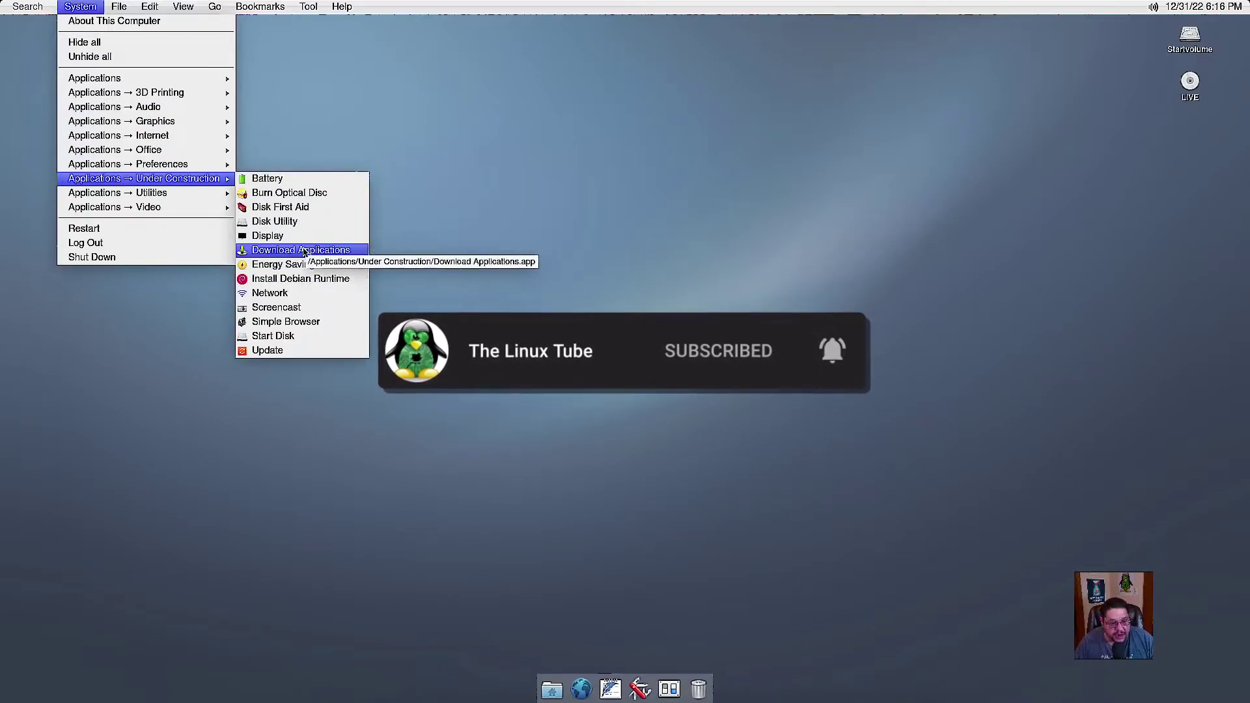
pyautogui.click(303, 251)
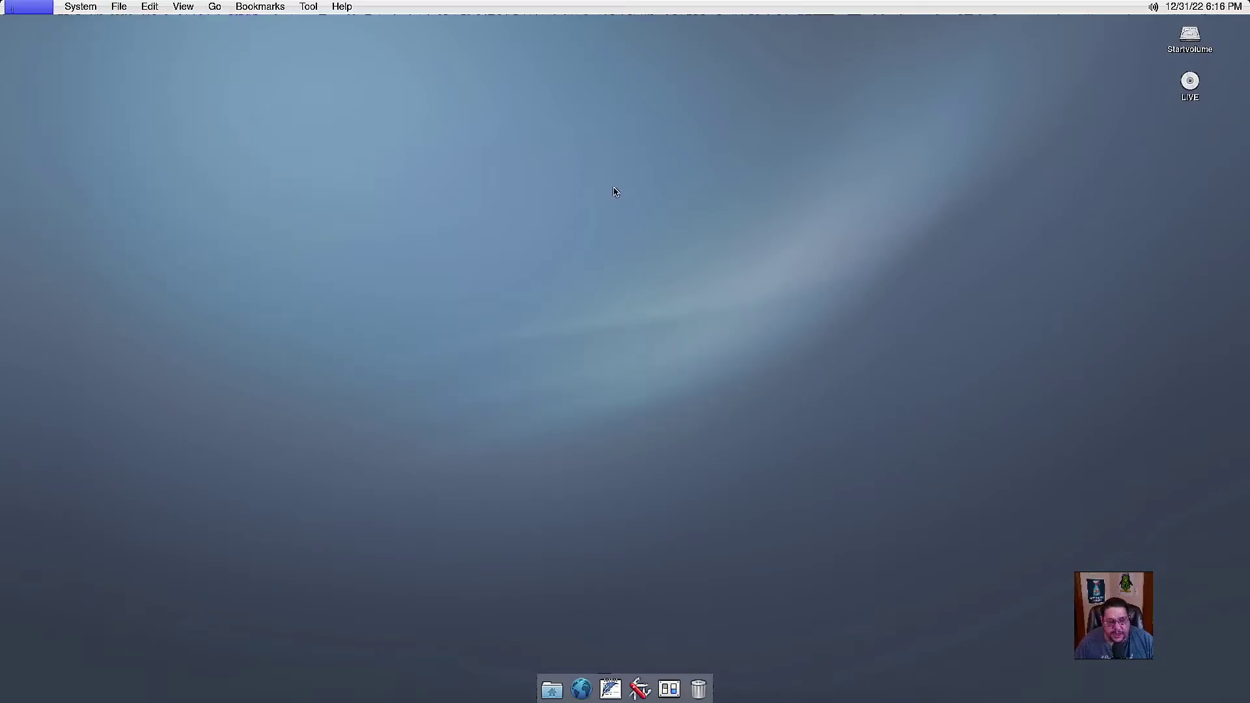
pyautogui.moveTo(607, 181); pyautogui.dragTo(599, 145)
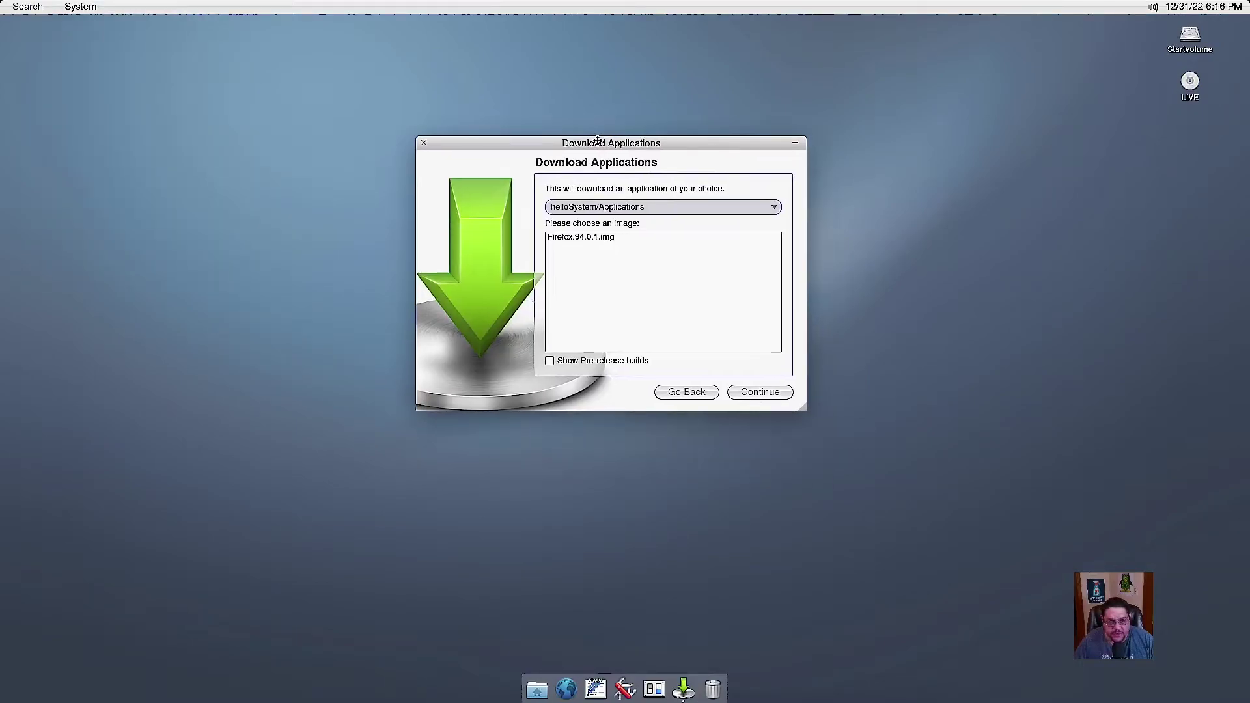
pyautogui.click(773, 207)
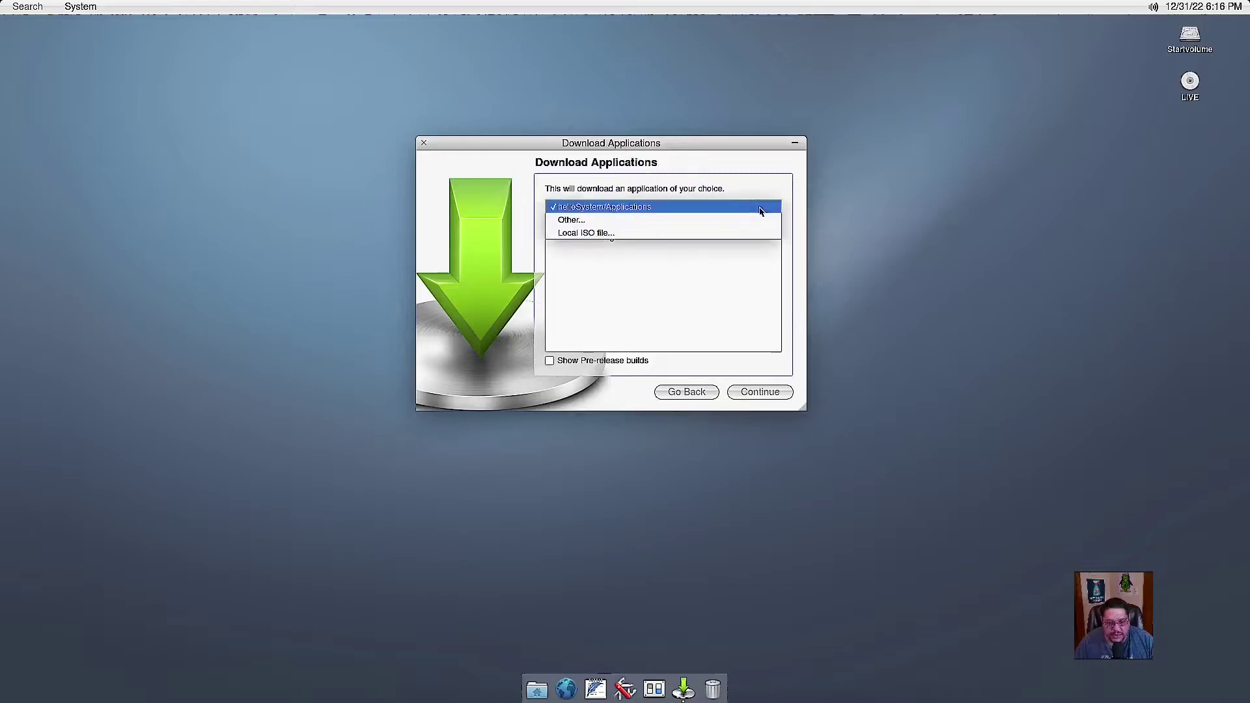
pyautogui.click(570, 222)
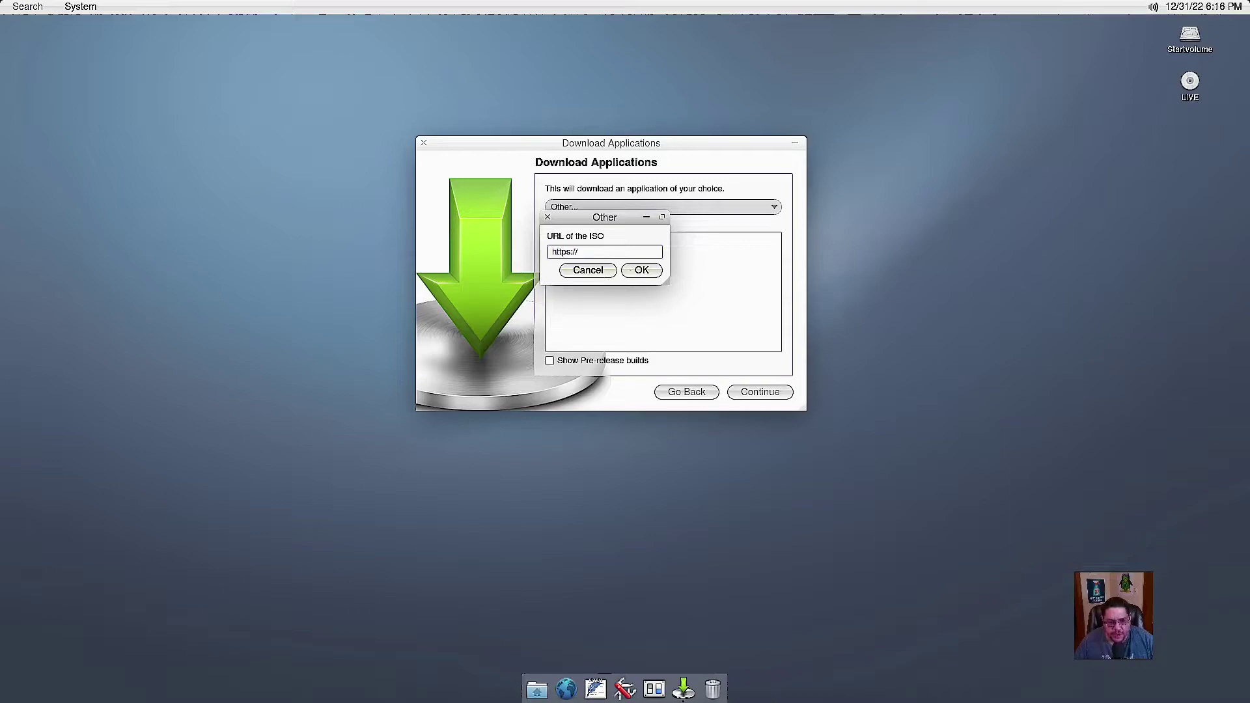
pyautogui.click(604, 276)
pyautogui.click(550, 361)
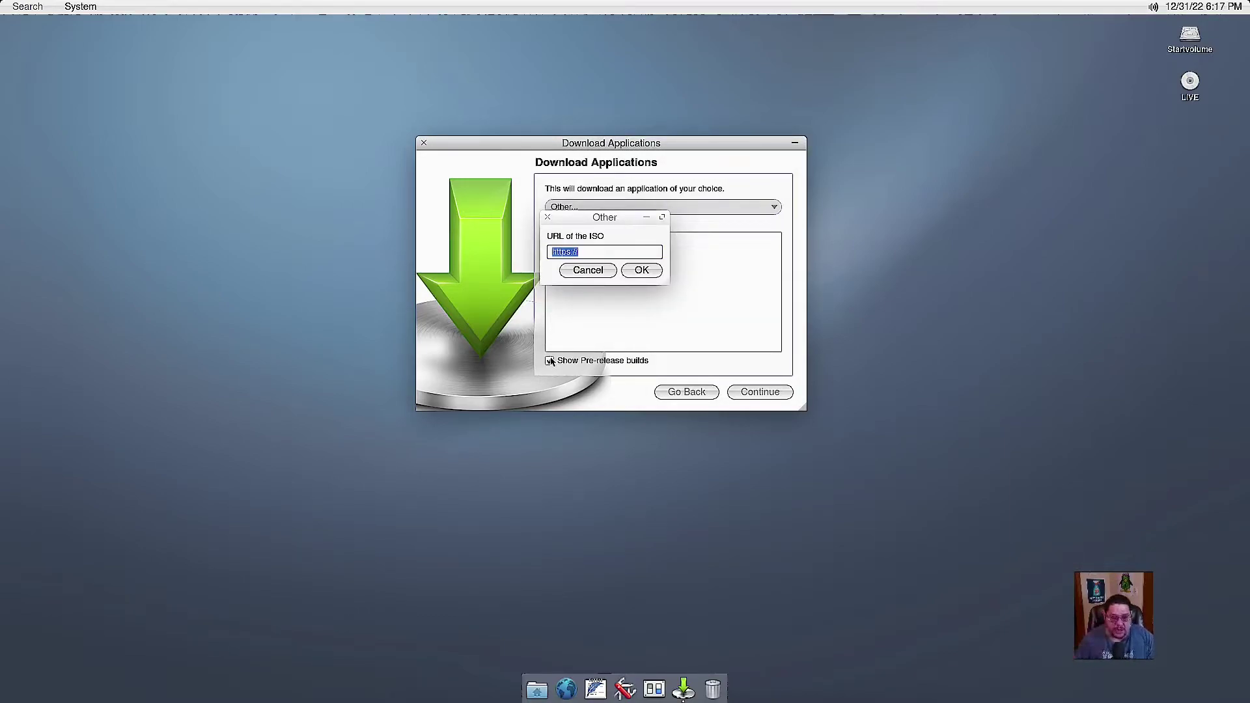
pyautogui.click(661, 270)
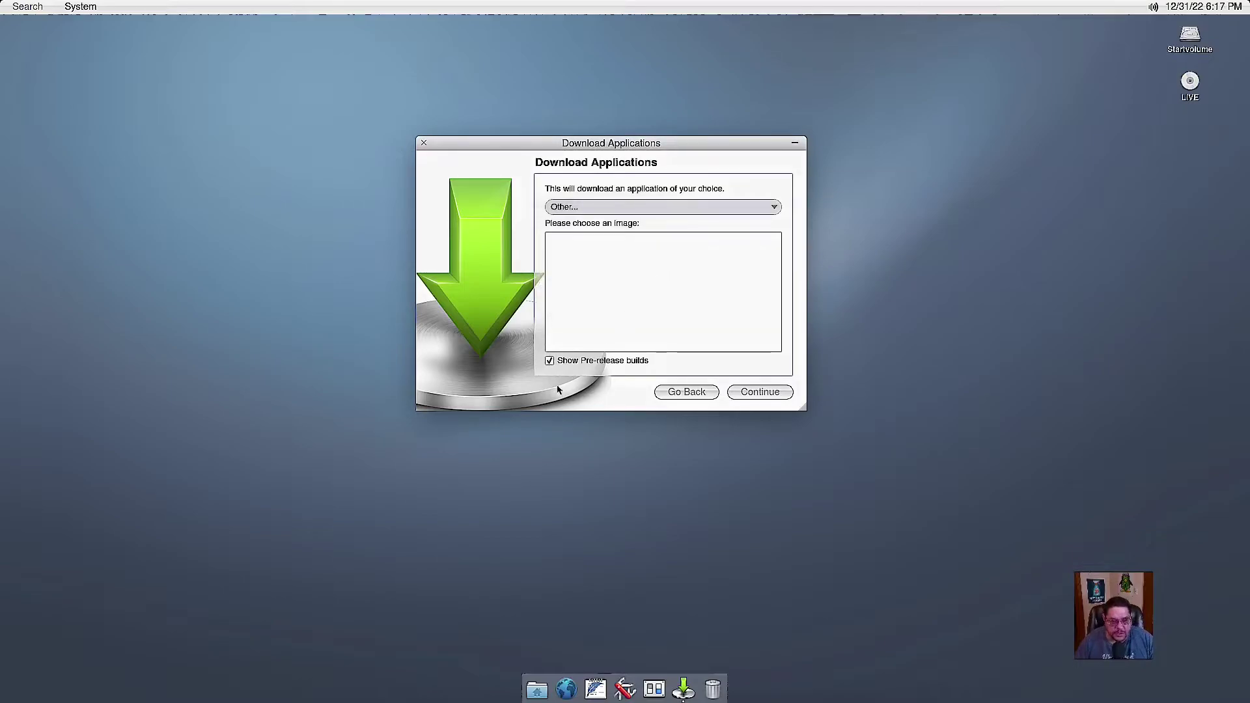
pyautogui.click(643, 208)
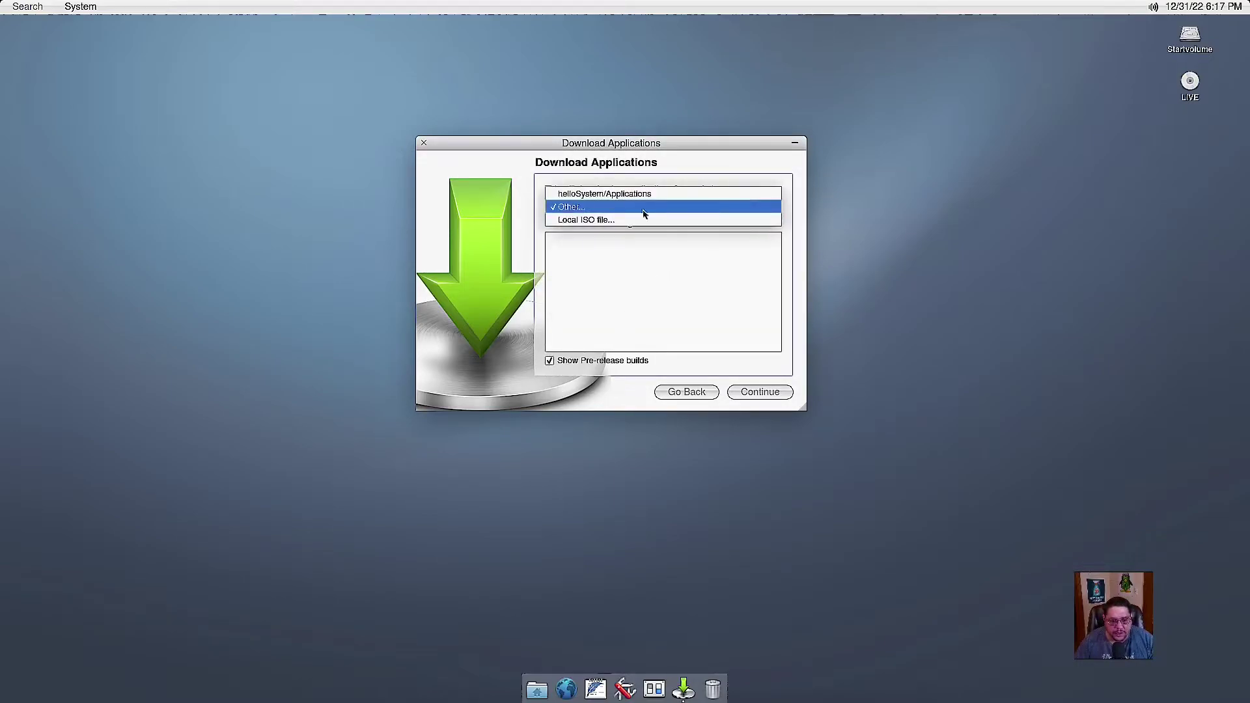
pyautogui.click(581, 194)
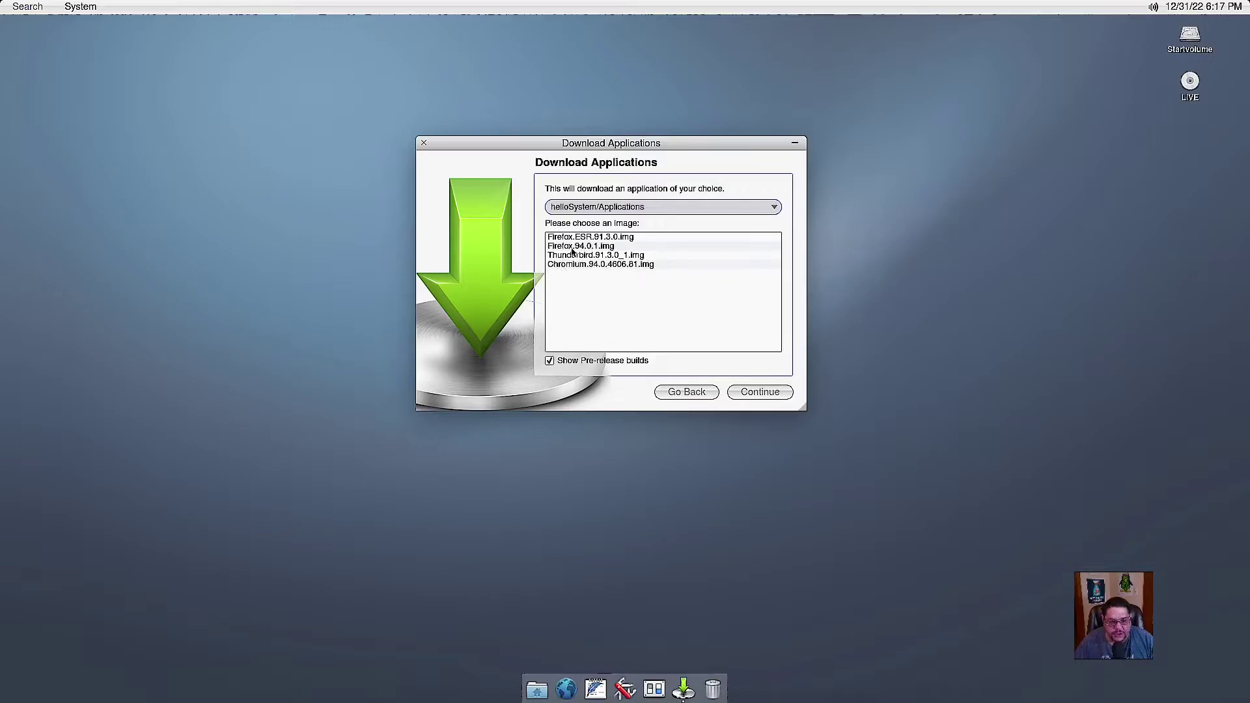
pyautogui.click(771, 210)
pyautogui.click(676, 332)
# Close the Download Applications window, then start a system Update and cancel it.
pyautogui.click(424, 144)
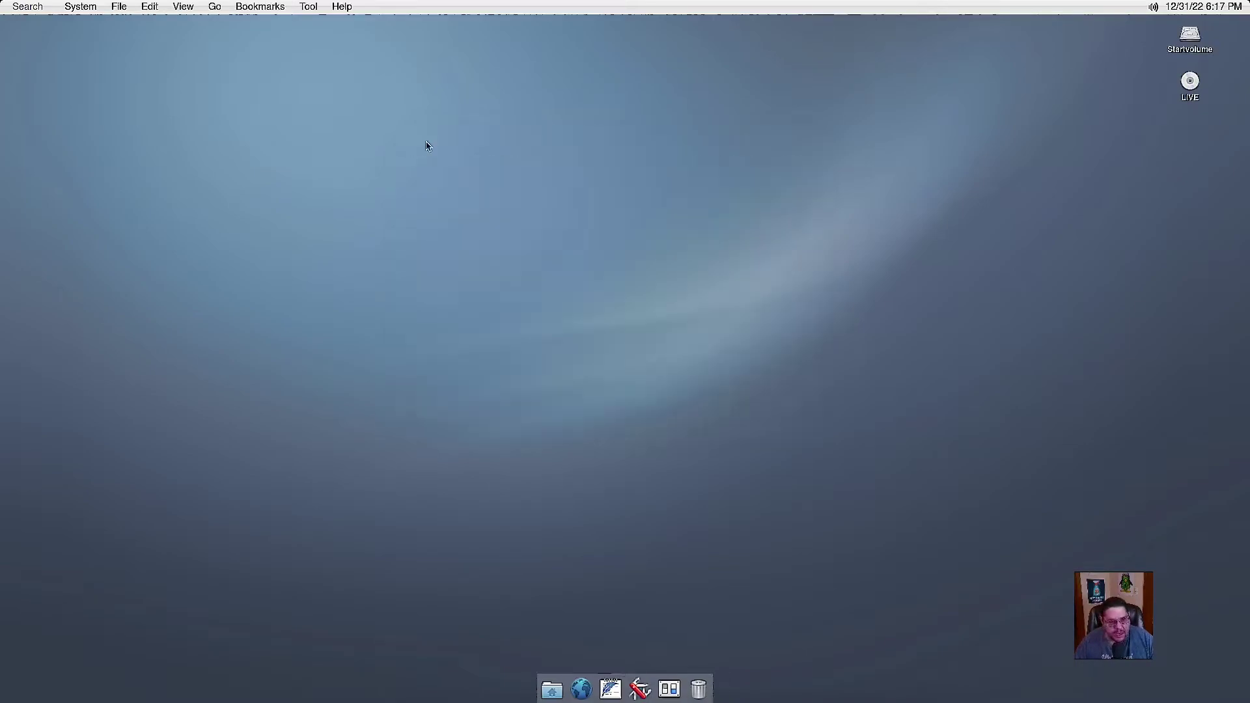
pyautogui.click(80, 8)
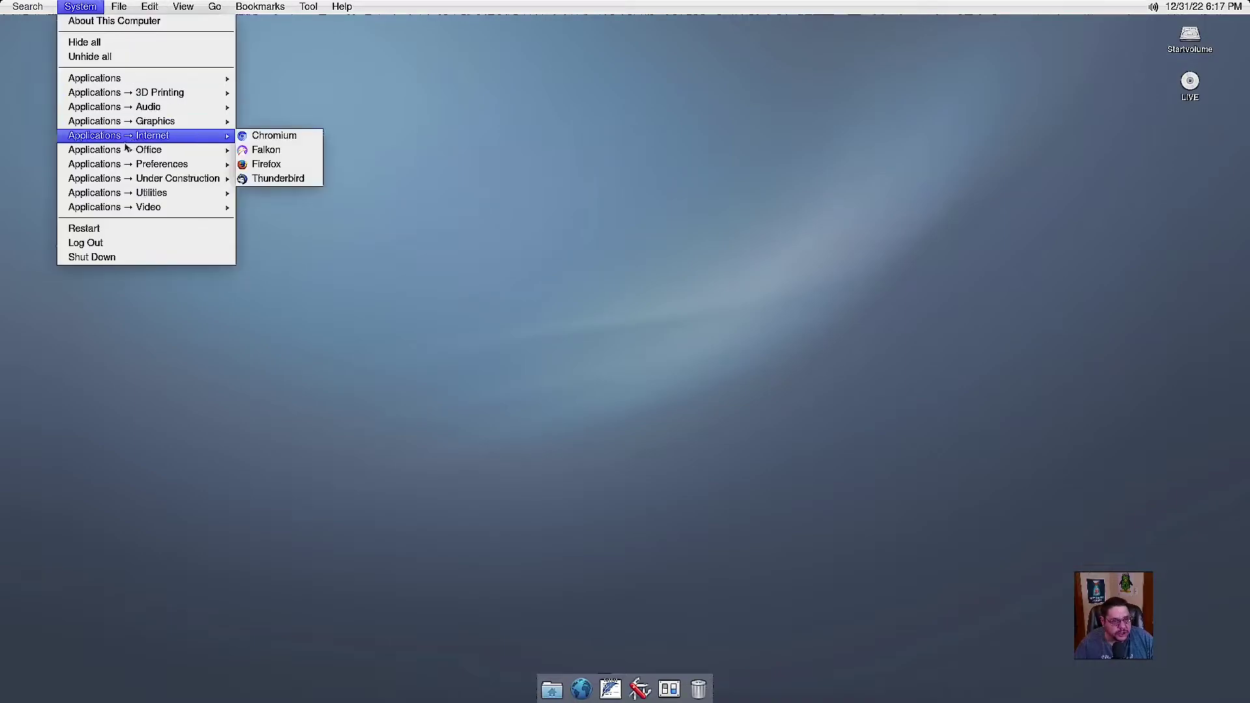
pyautogui.moveTo(128, 179)
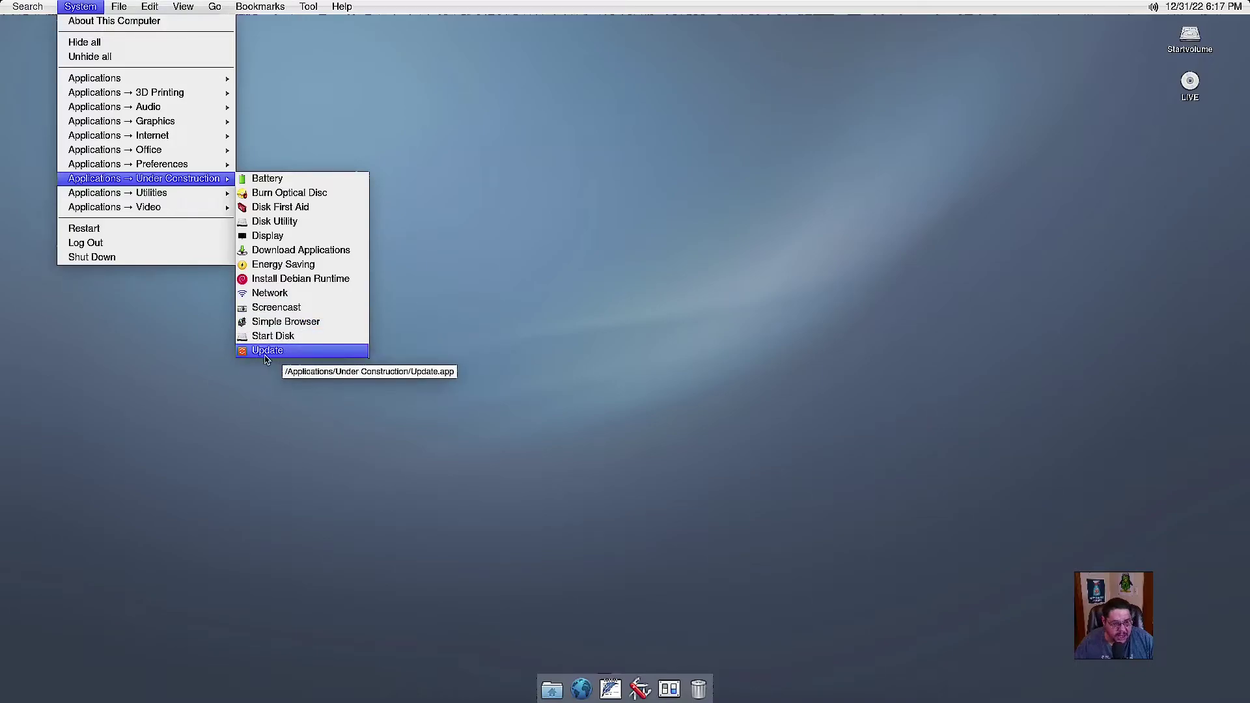
pyautogui.click(267, 354)
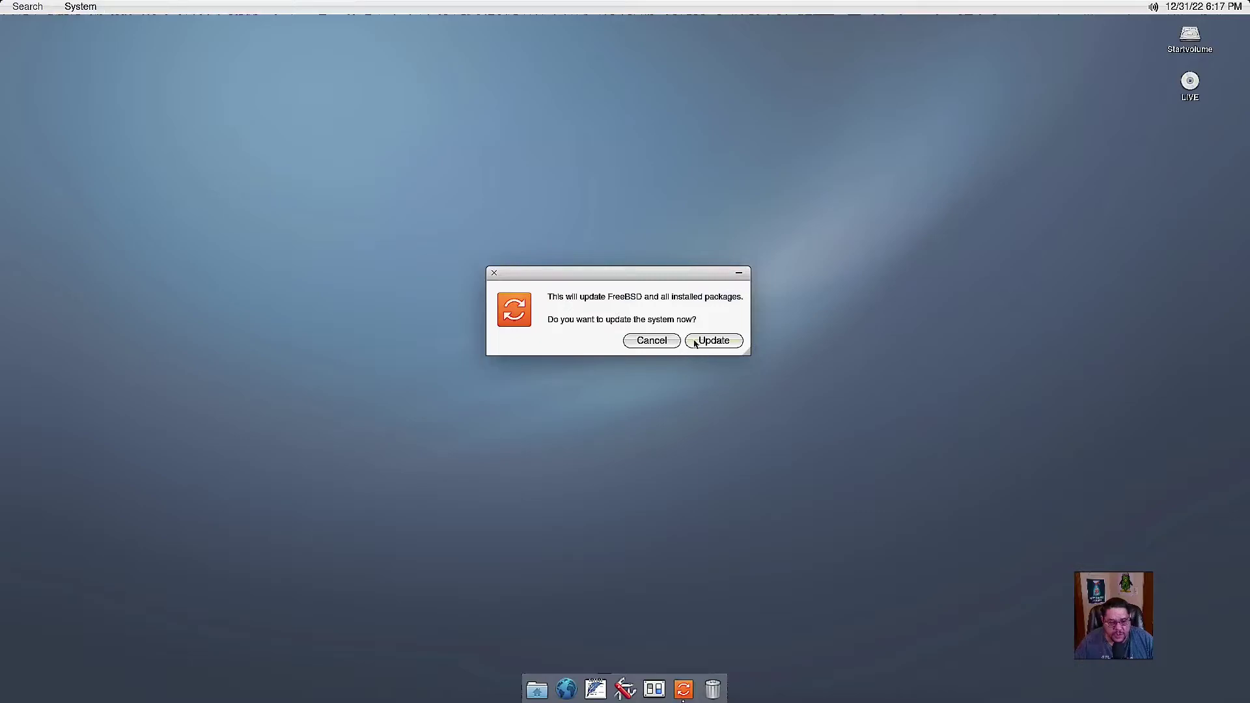
pyautogui.click(669, 341)
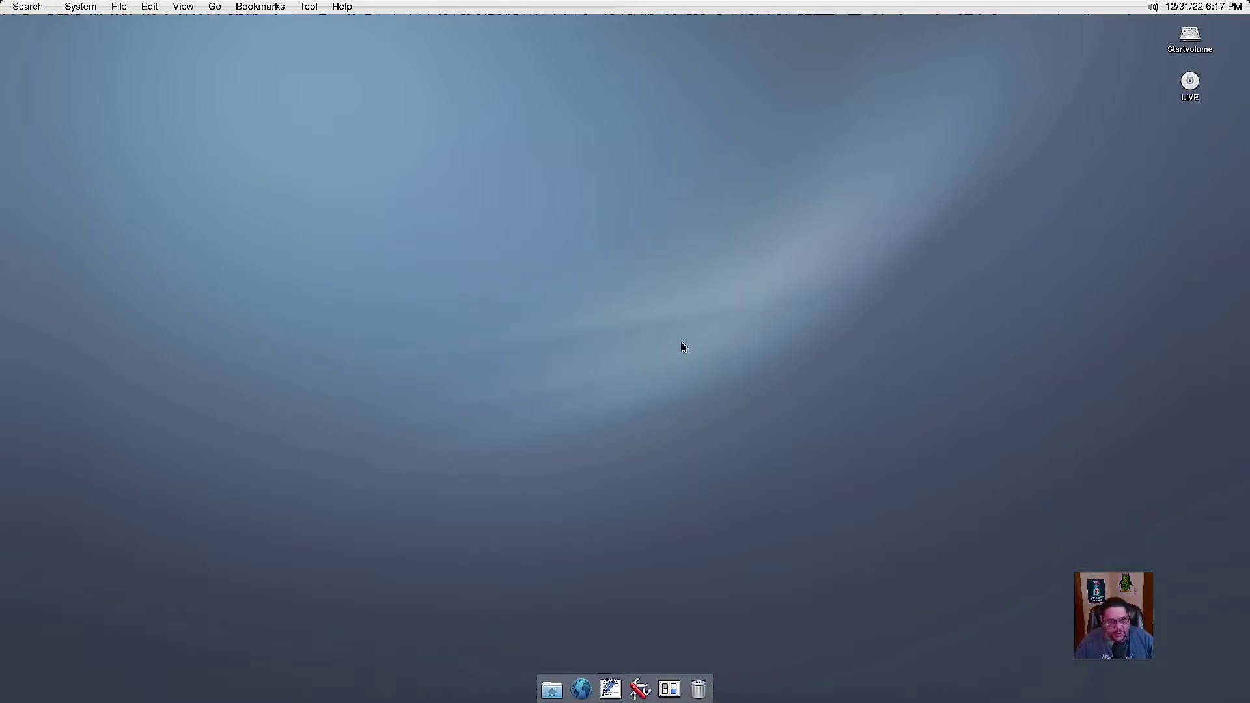
# Browse the System menu's Audio, Utilities and Video application categories.
pyautogui.click(78, 8)
pyautogui.moveTo(130, 107)
pyautogui.moveTo(94, 193)
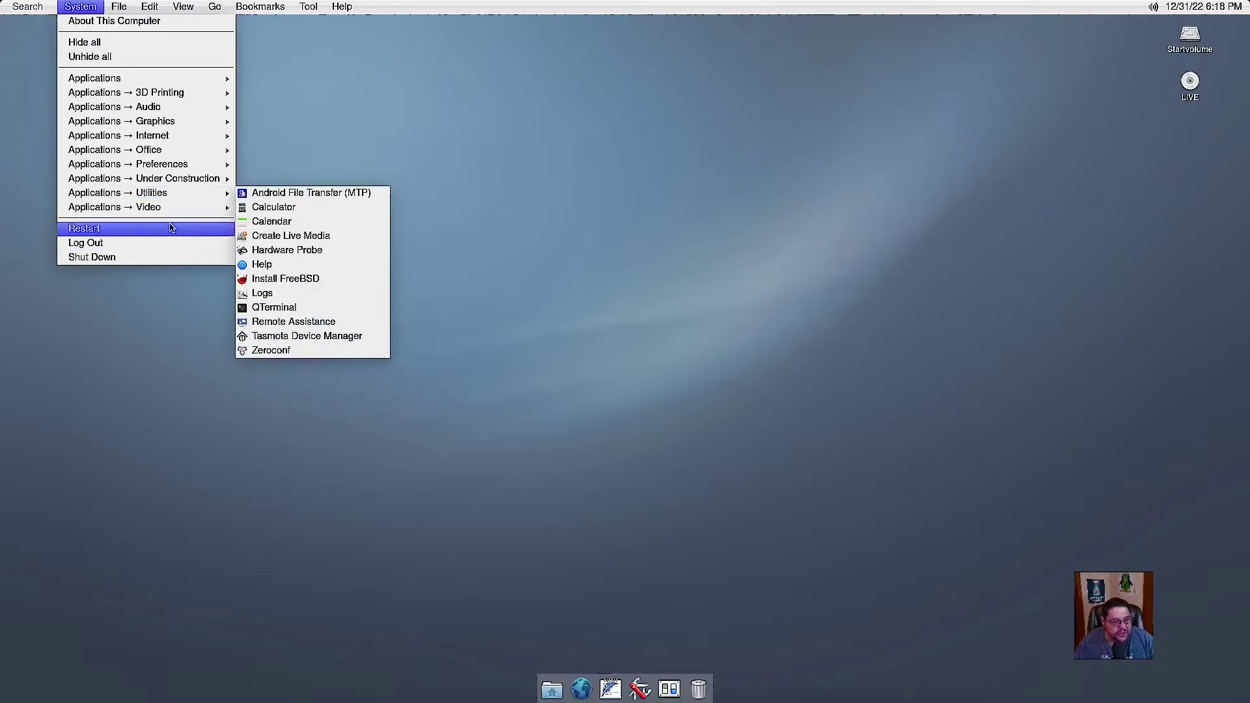
pyautogui.moveTo(162, 208)
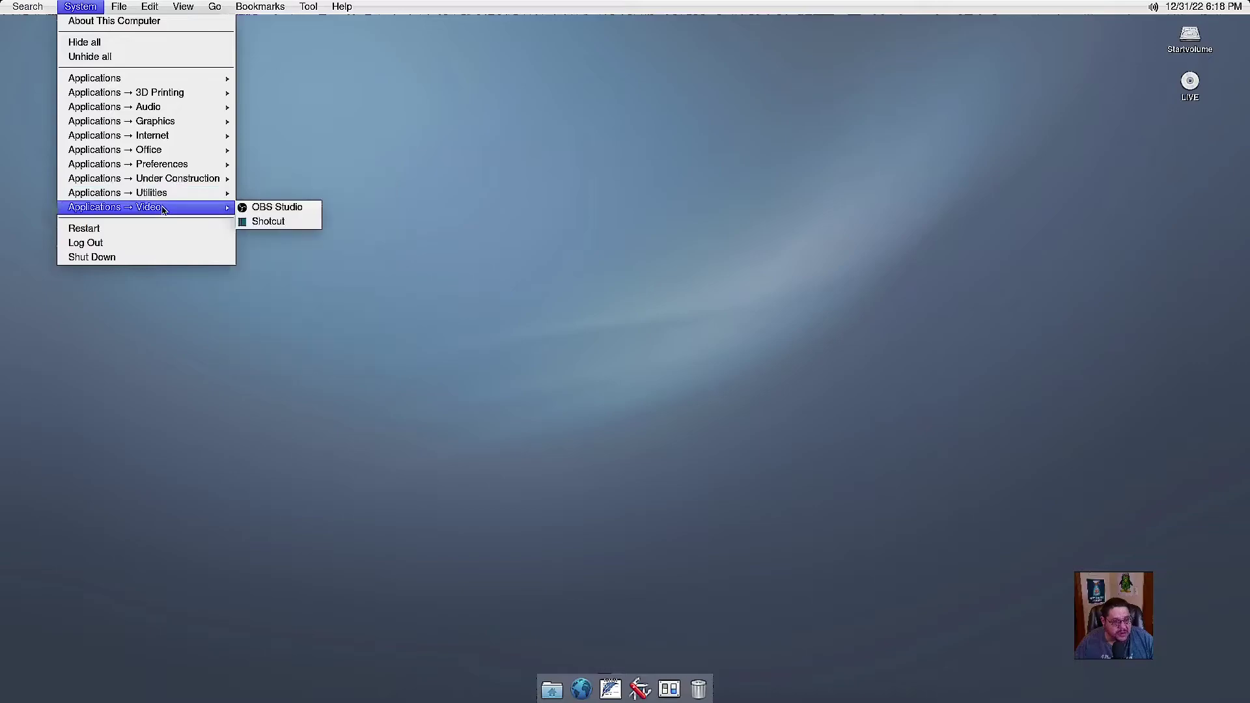
# Decline the OBS Studio download, then show the Applications → Utilities list (Calculator, QTerminal, etc.).
pyautogui.click(280, 207)
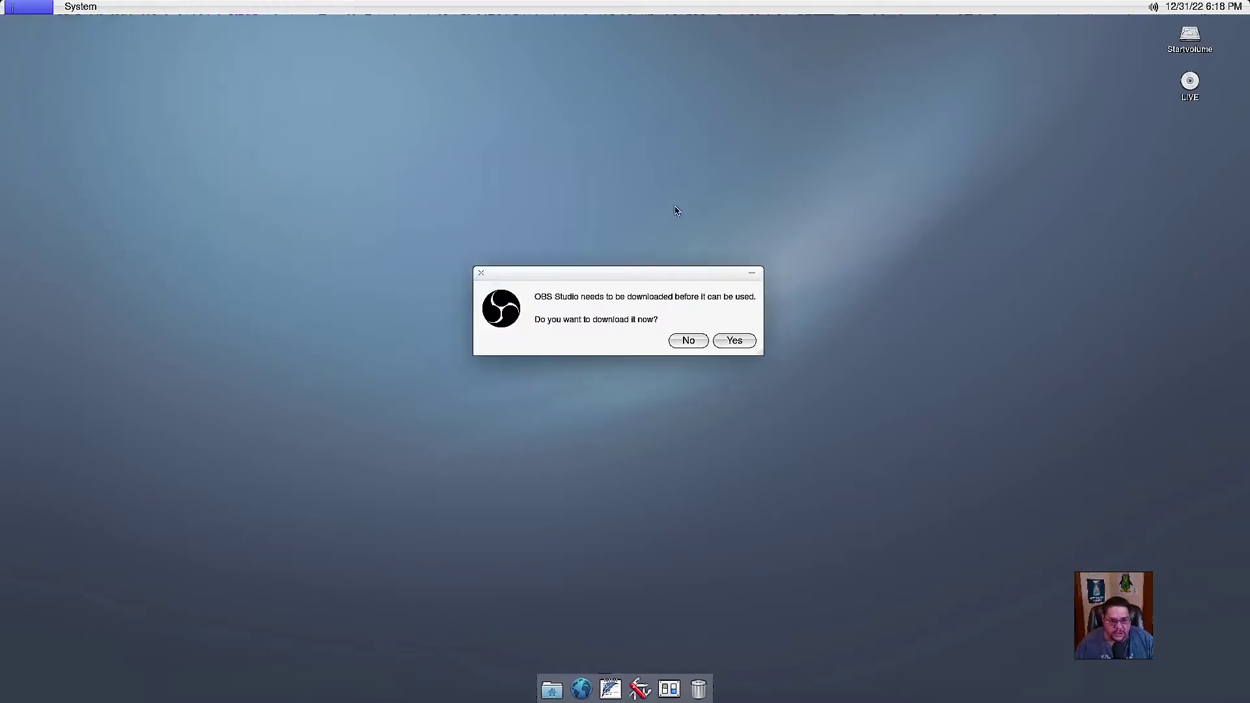
pyautogui.click(480, 272)
pyautogui.click(80, 7)
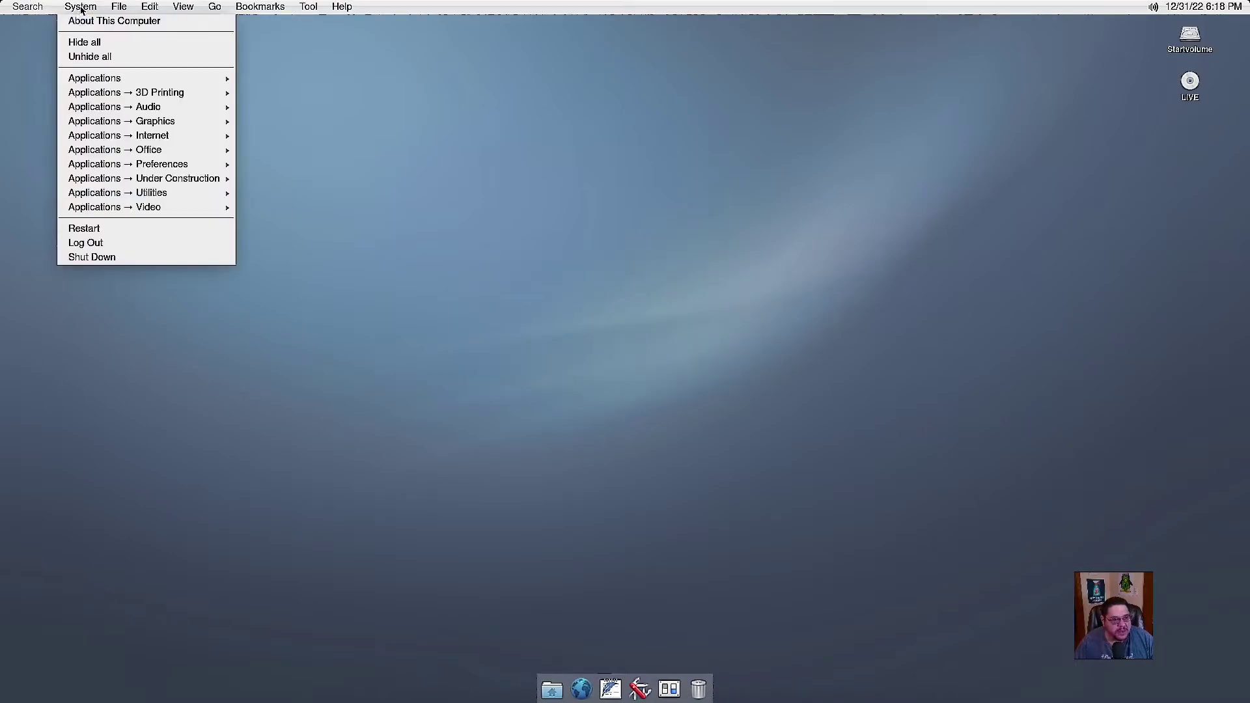
pyautogui.moveTo(130, 210)
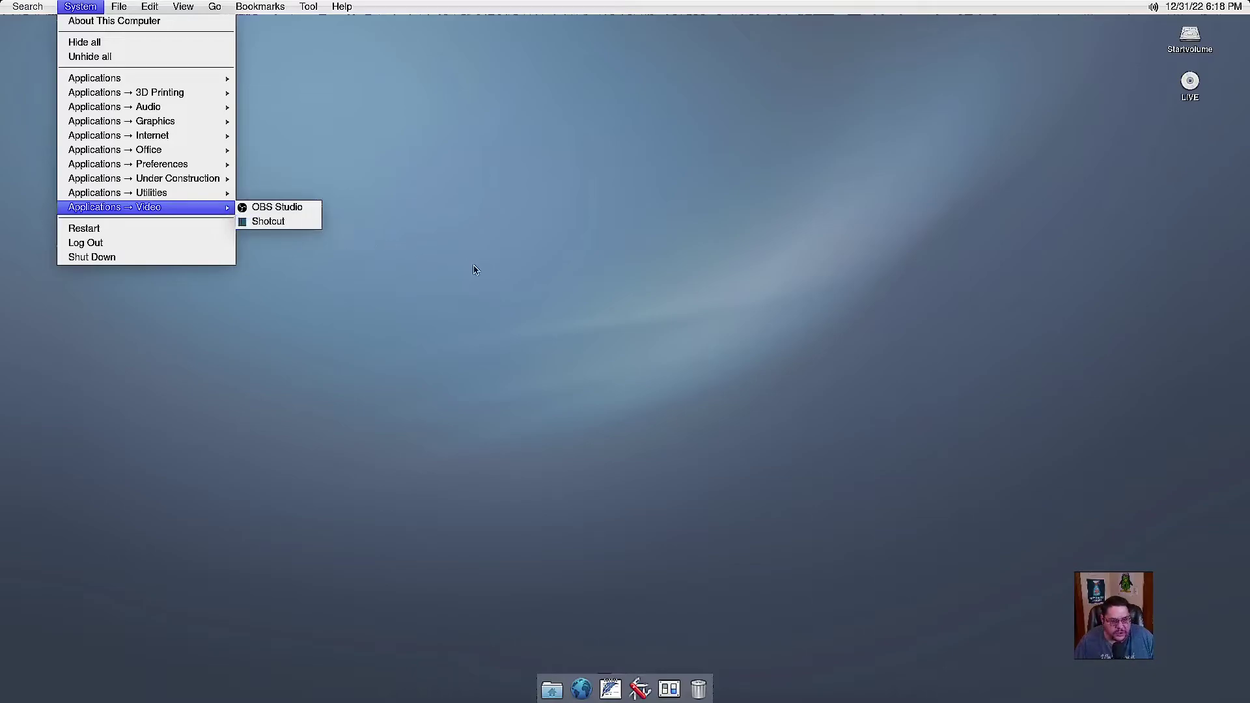
pyautogui.click(474, 269)
pyautogui.click(80, 8)
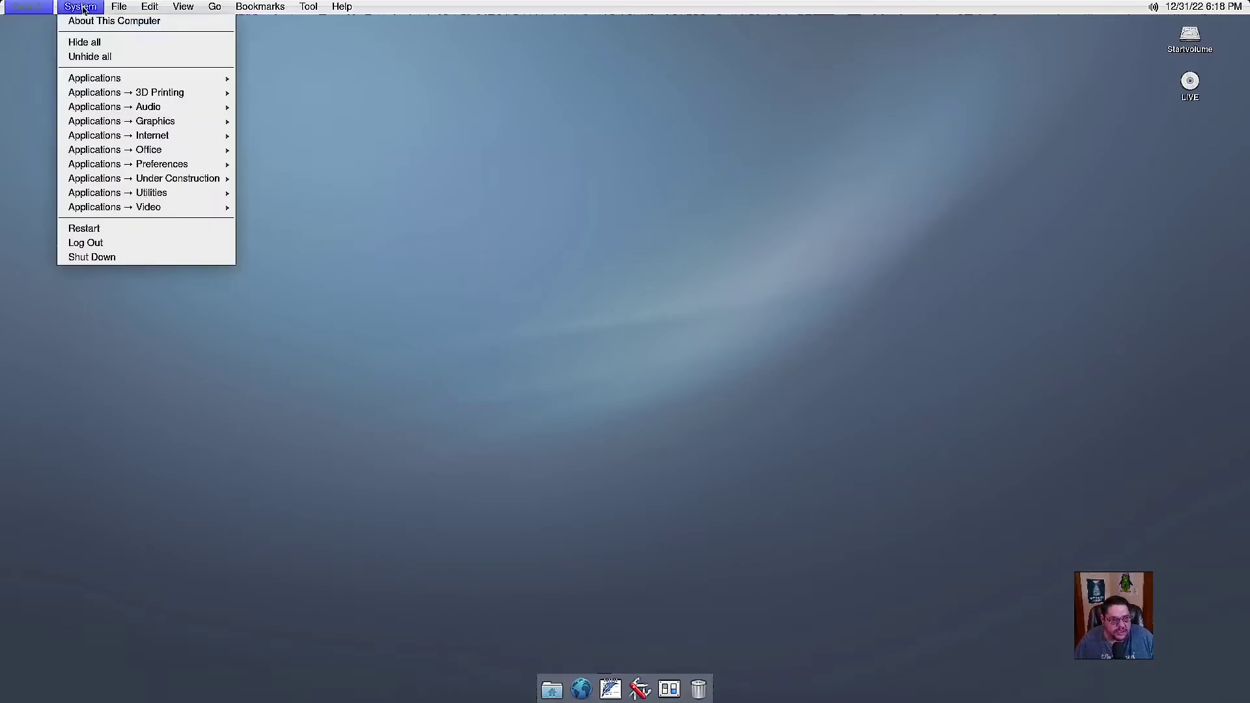
pyautogui.moveTo(149, 183)
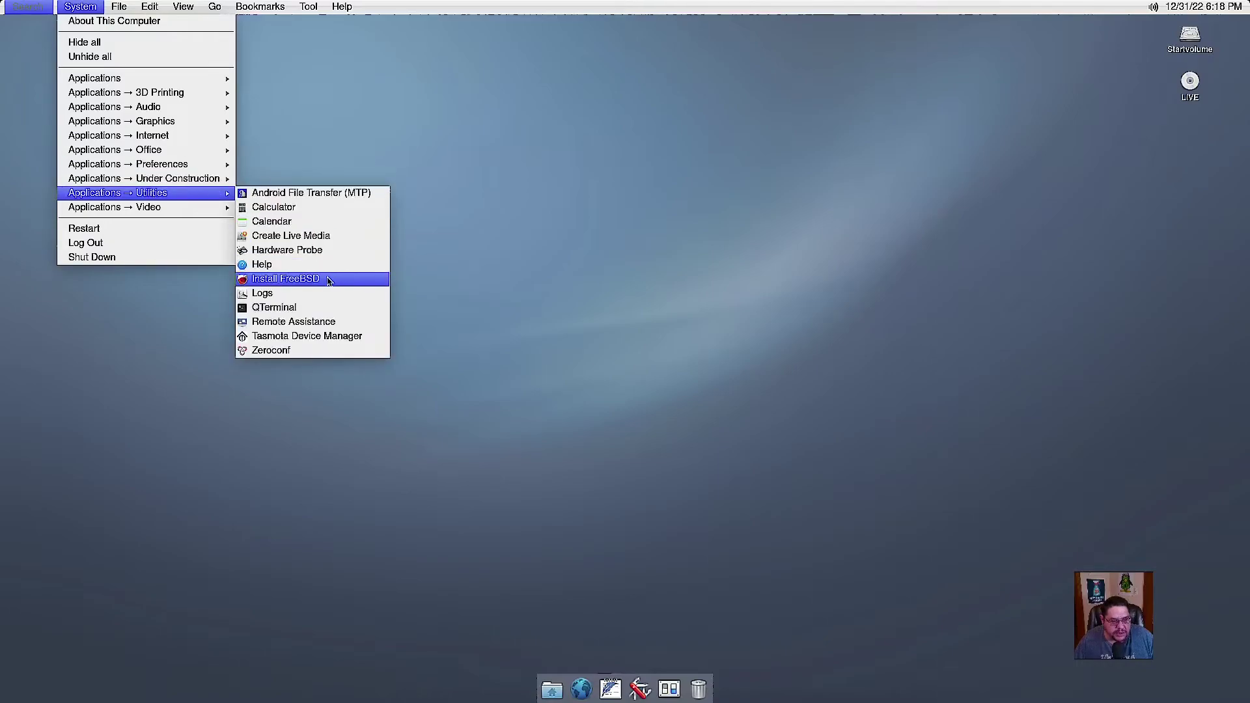
# Launch the FreeBSD installer, accept the license, and choose the 20 GiB vtbd0 disk, confirming erase.
pyautogui.click(308, 281)
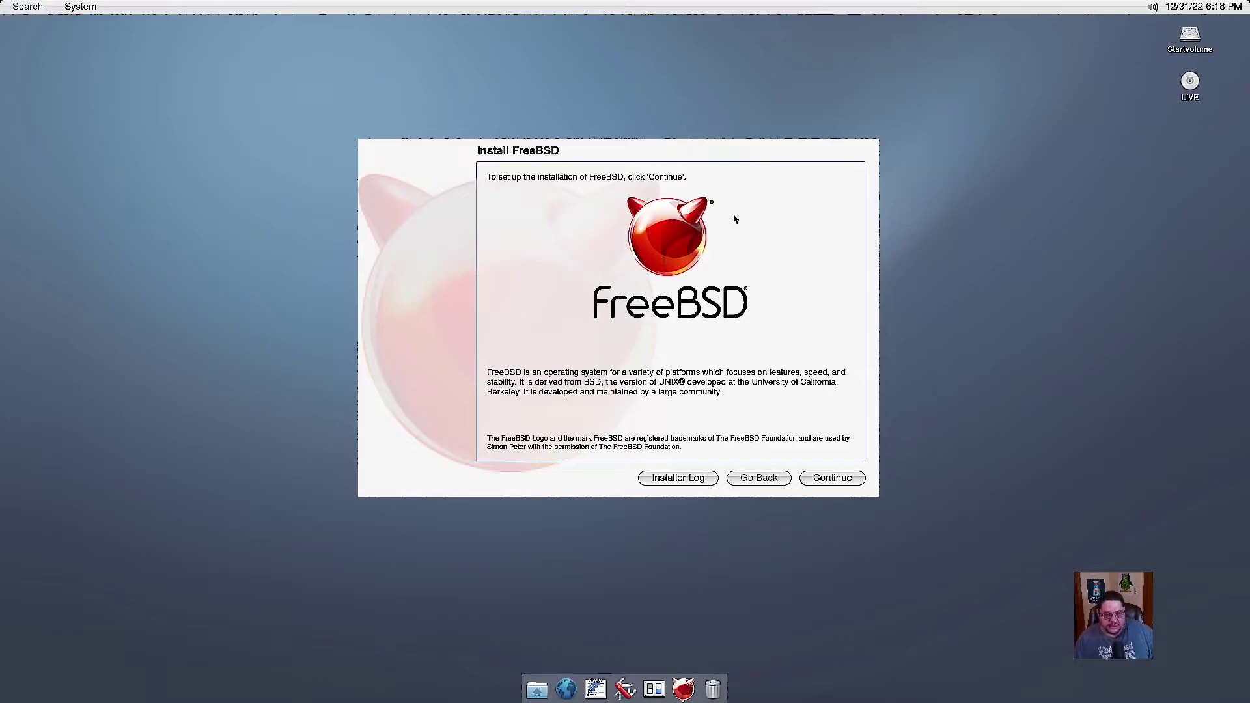
pyautogui.click(843, 483)
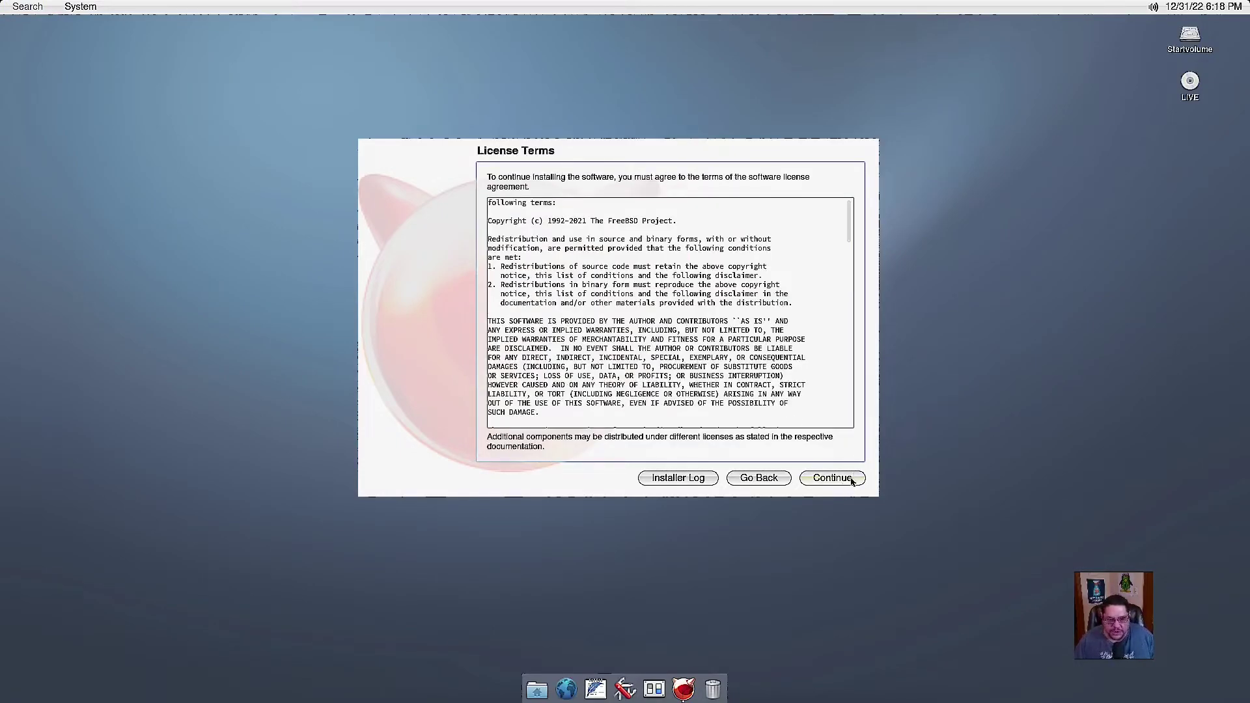
pyautogui.click(851, 480)
pyautogui.click(561, 210)
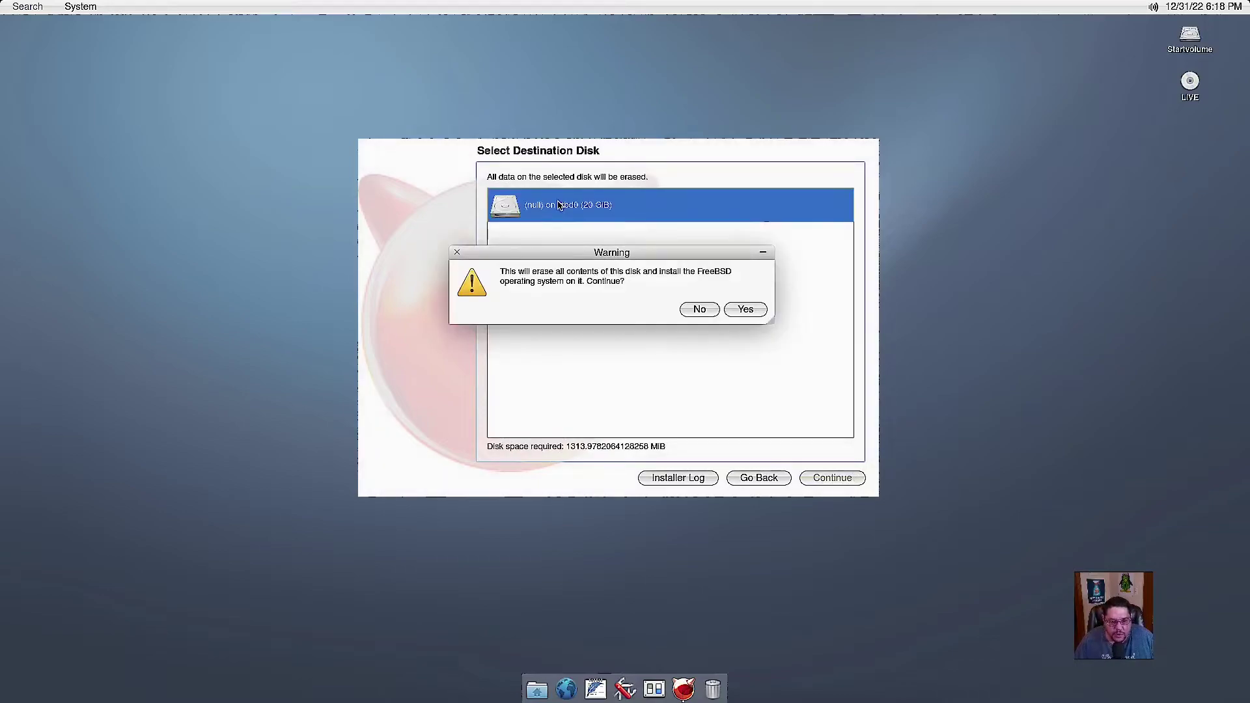
pyautogui.click(748, 310)
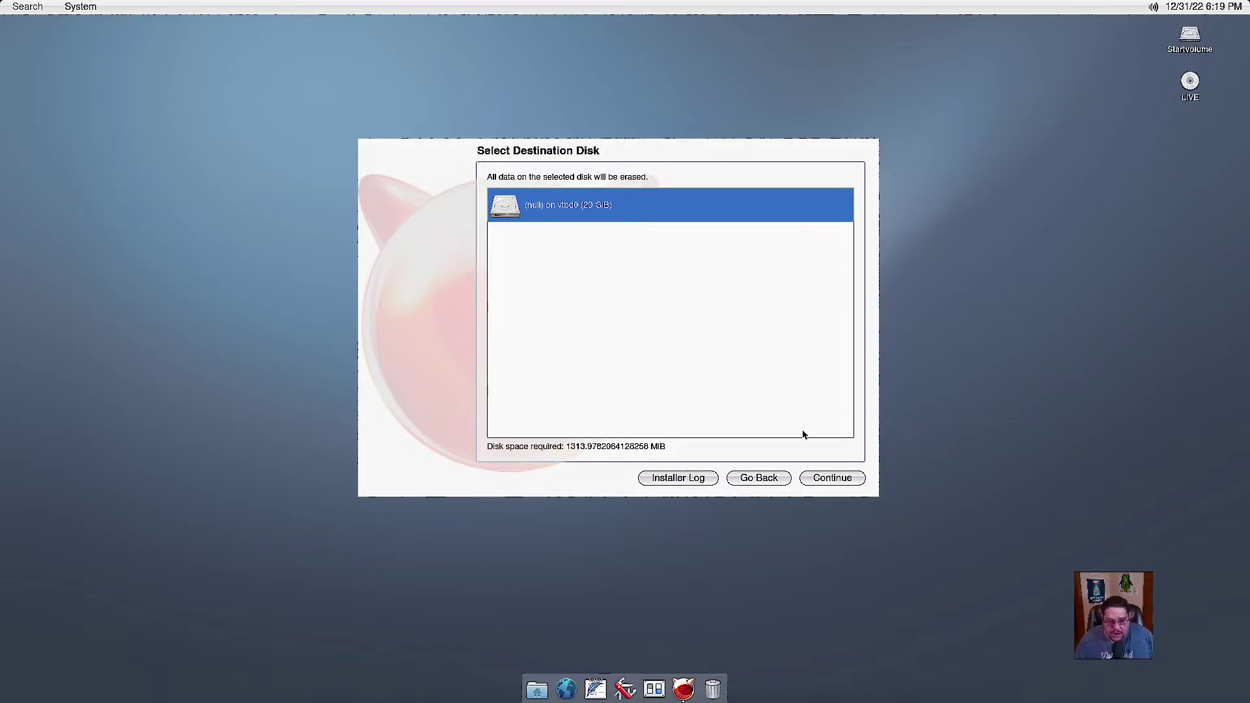
pyautogui.click(827, 479)
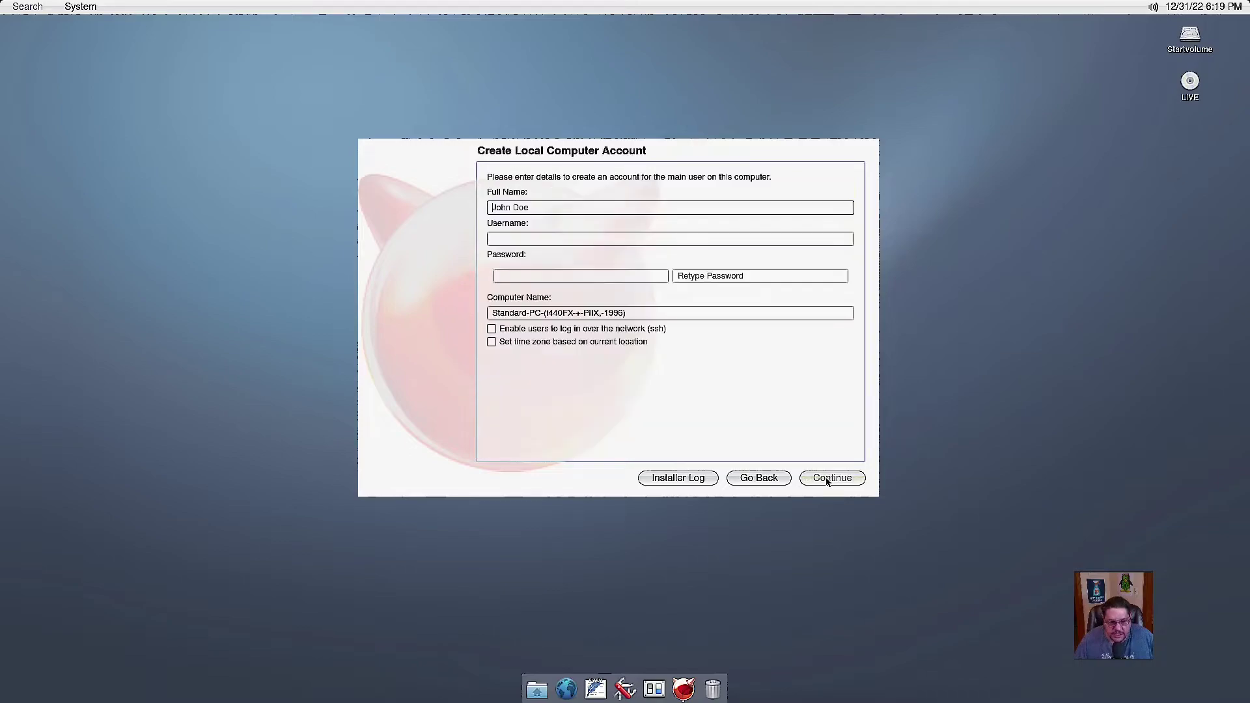
# Create the user account with full name and password, use location-based time zone, and install.
pyautogui.click(513, 208)
pyautogui.write('alex')
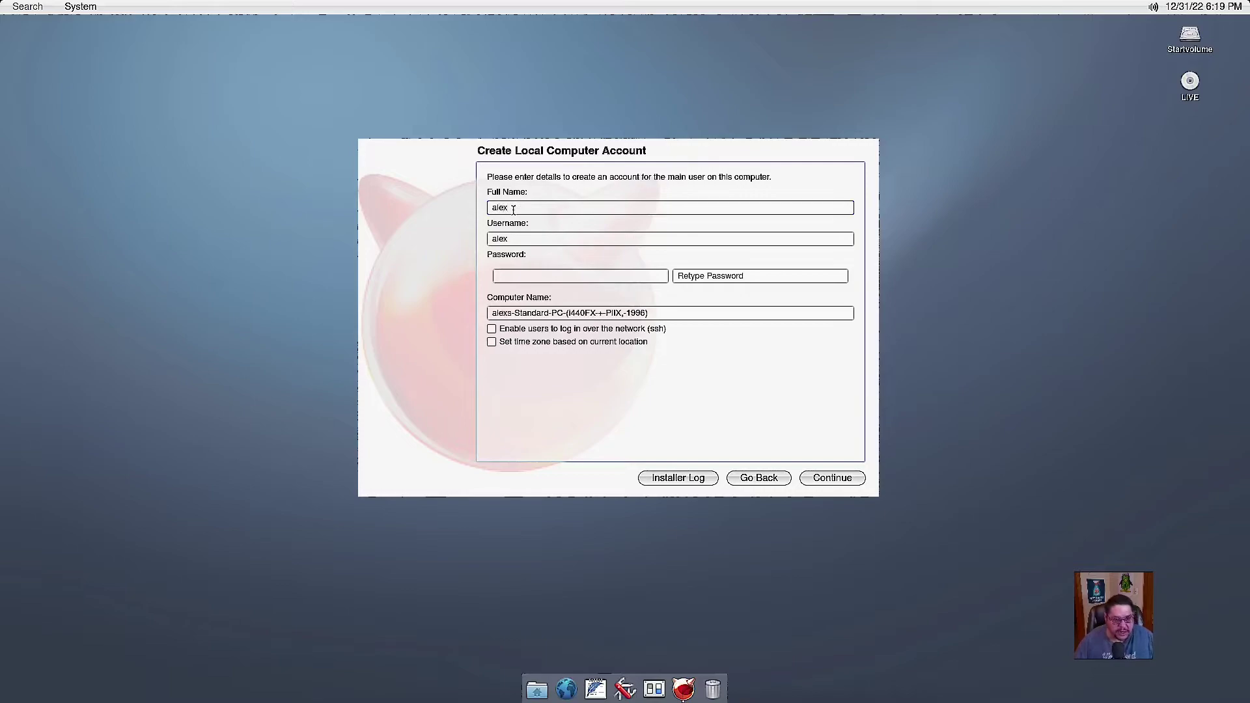
pyautogui.click(507, 278)
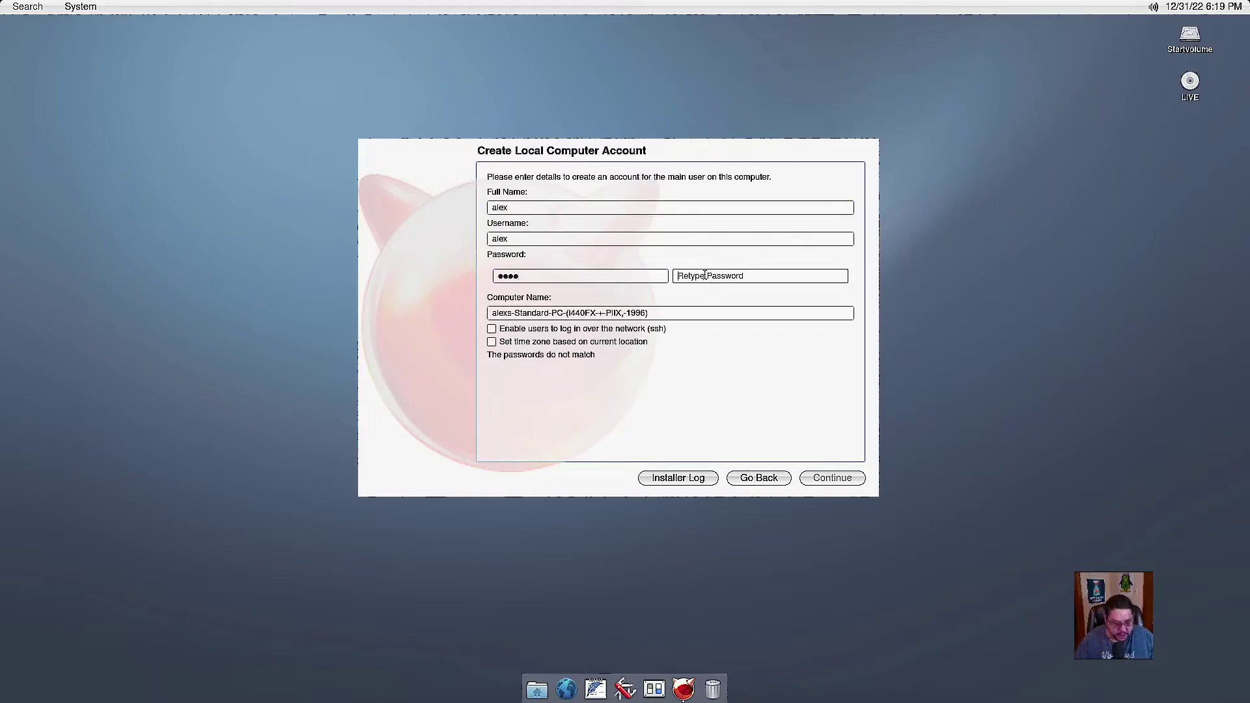
pyautogui.click(705, 276)
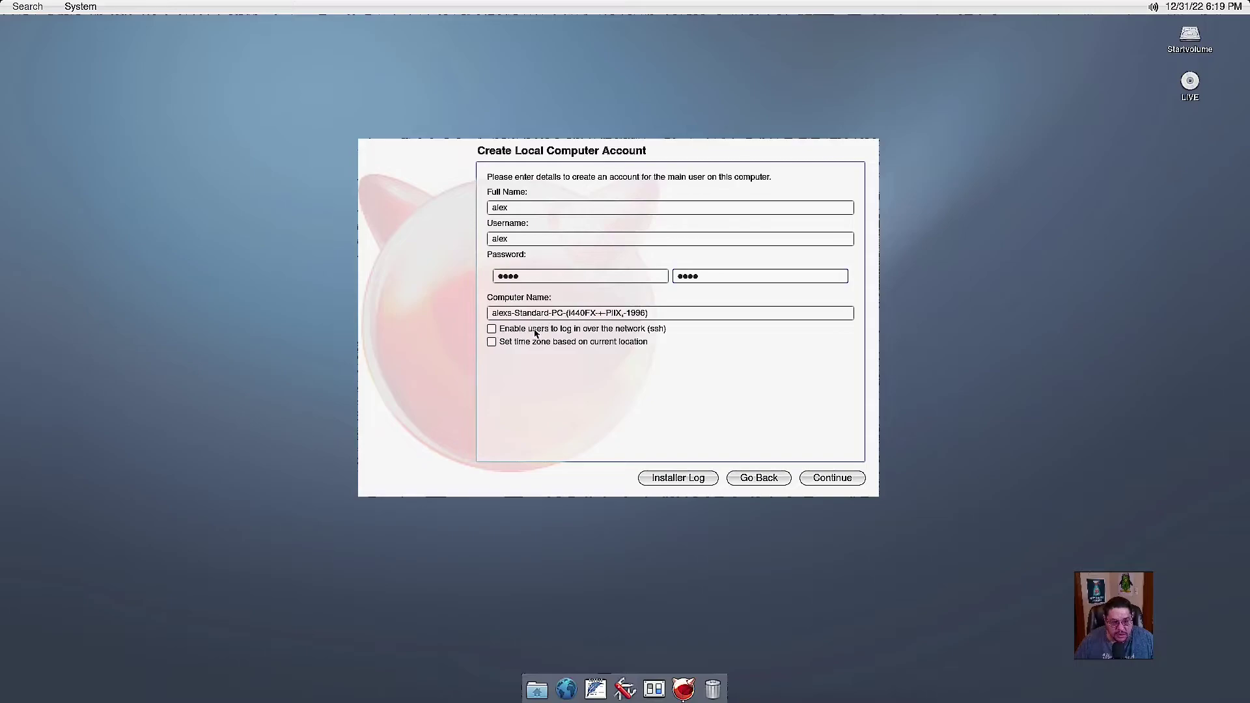
pyautogui.click(493, 344)
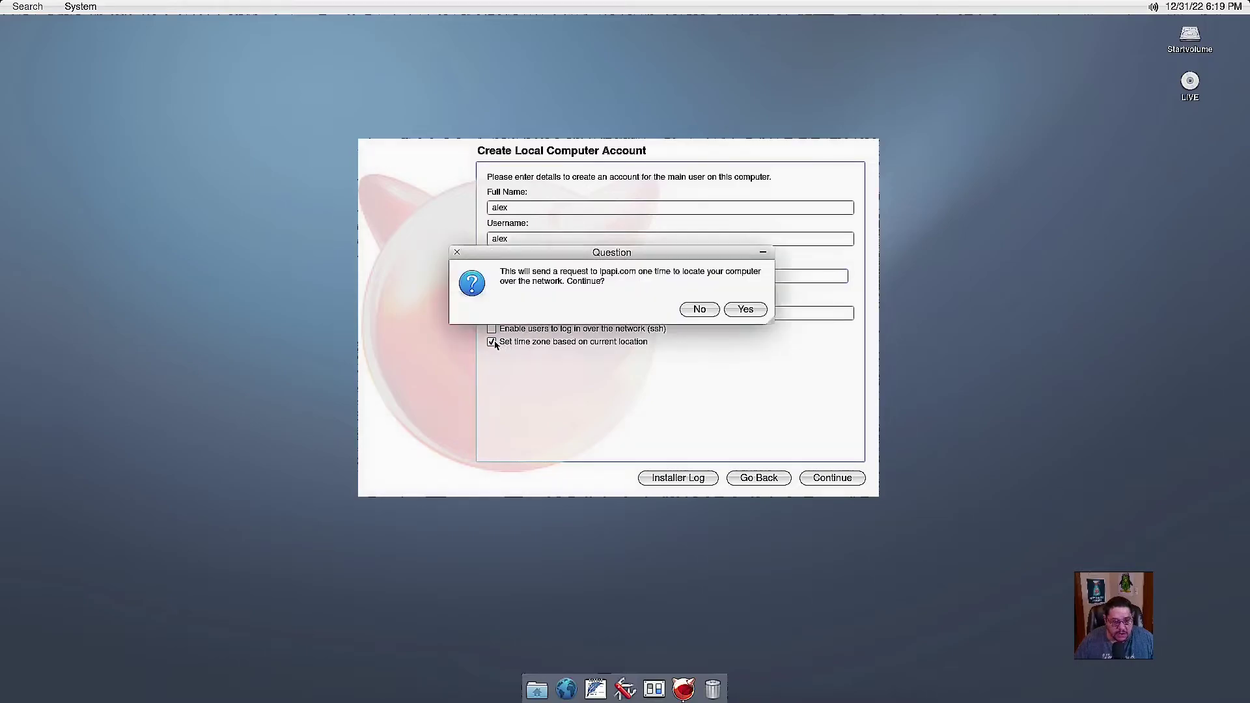
pyautogui.click(748, 310)
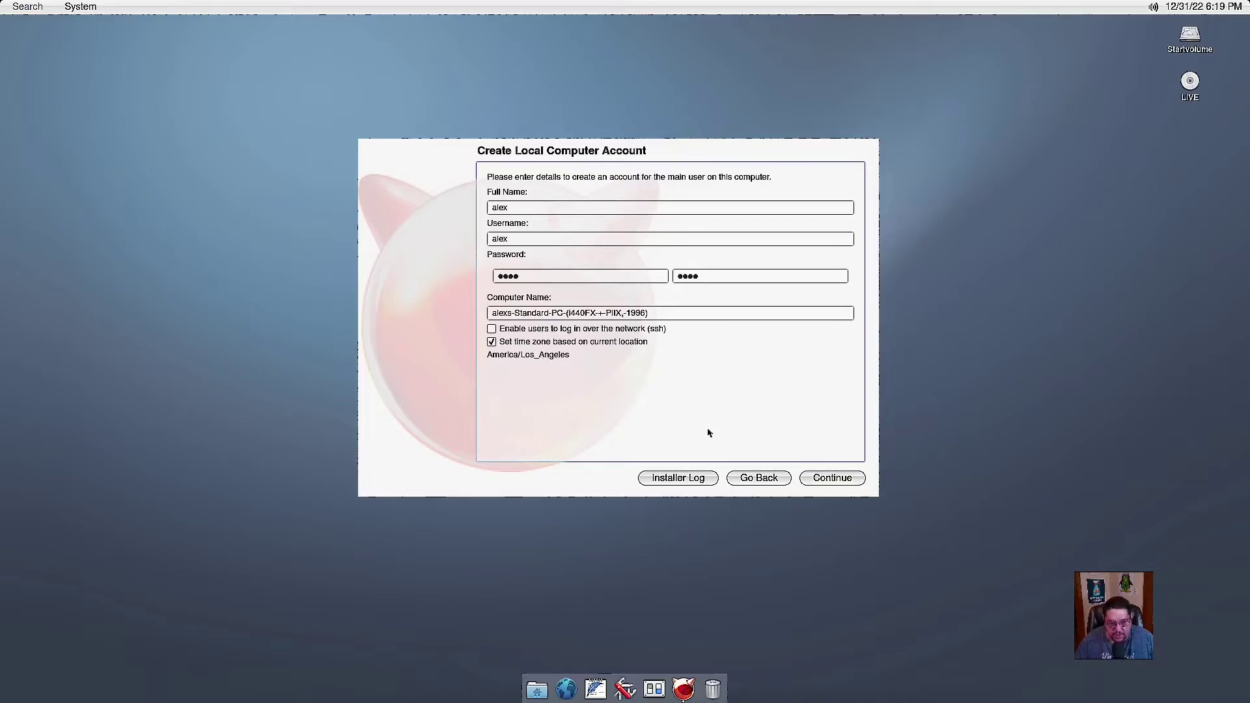
pyautogui.click(819, 479)
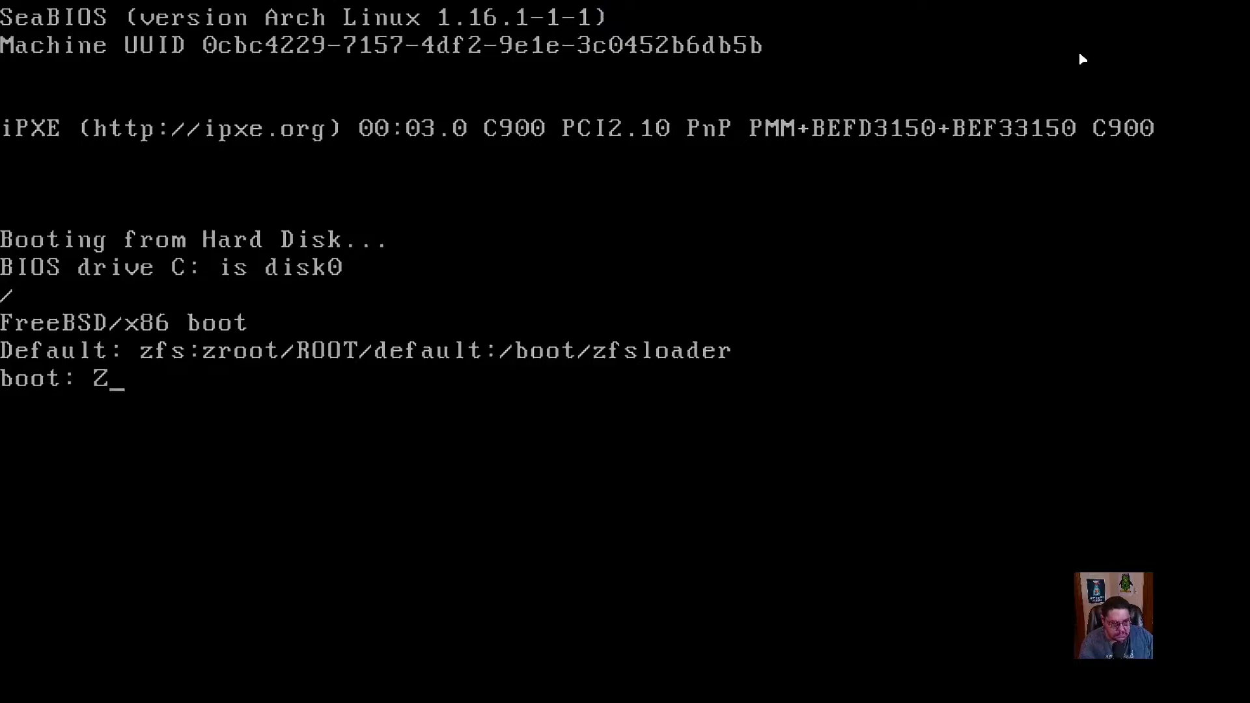
# Clear the stray character at the boot: prompt and bring up the VM's Send Key menu.
pyautogui.press('BackSpace')
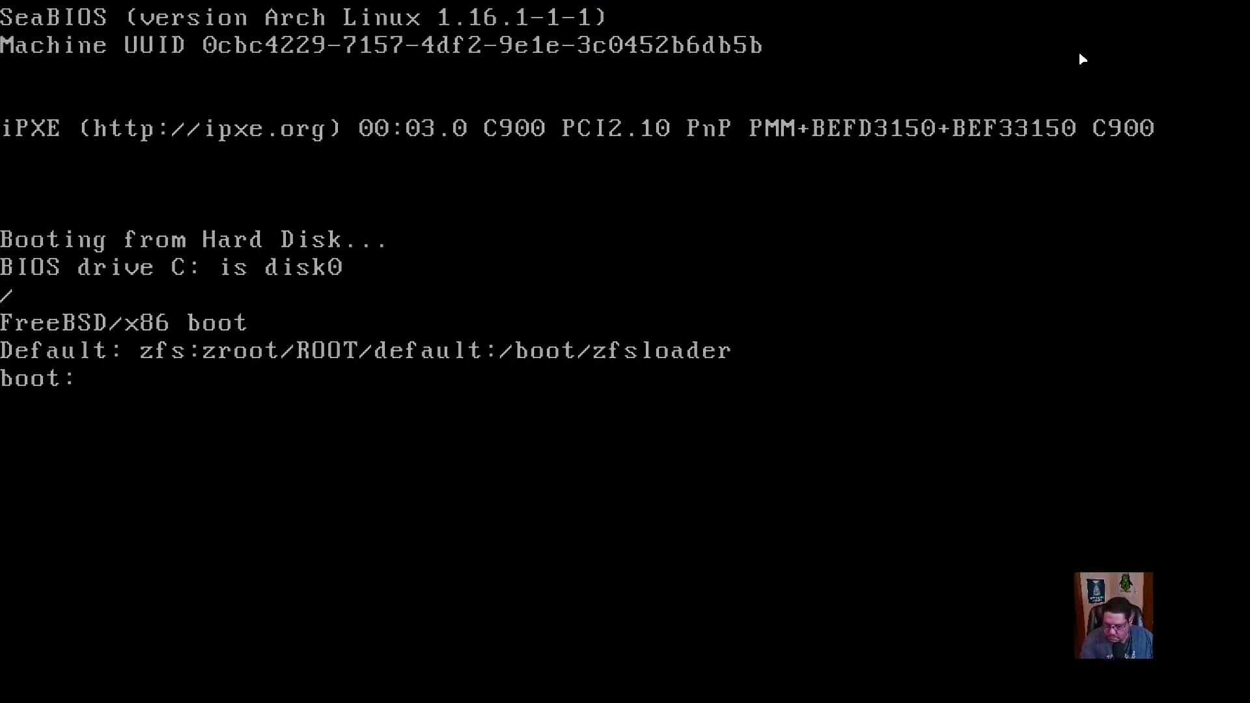
pyautogui.write('Z')
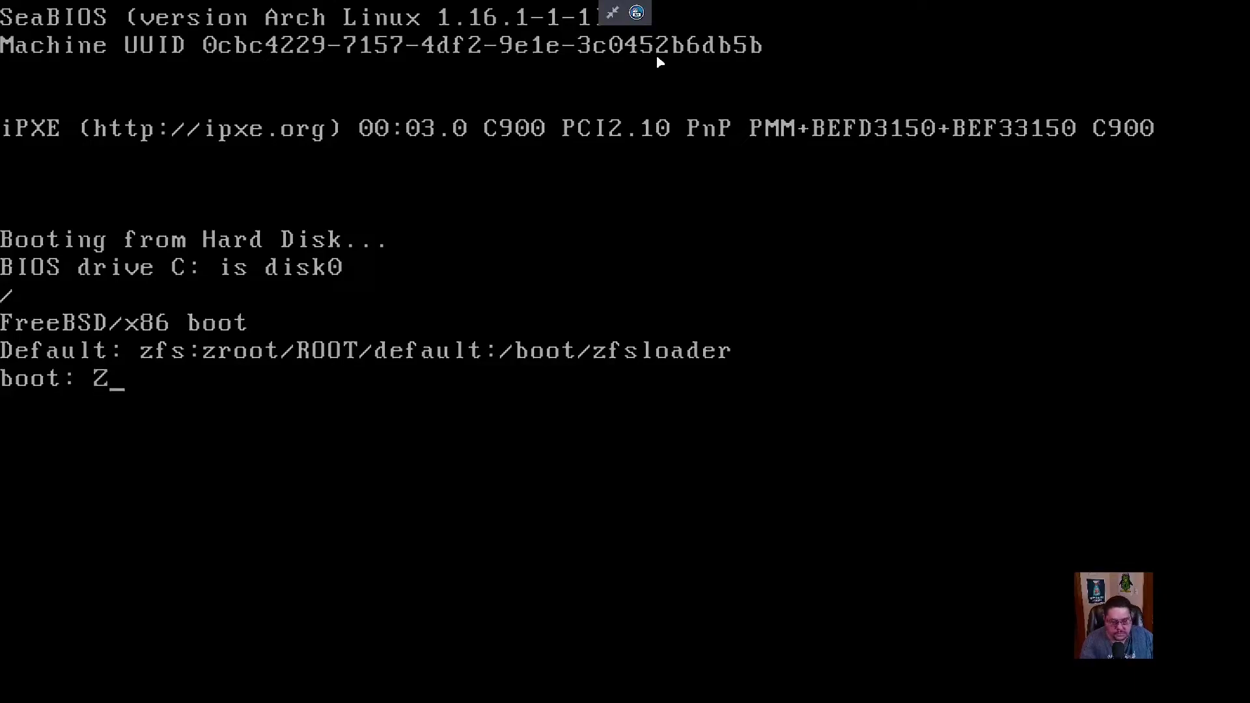
pyautogui.click(636, 13)
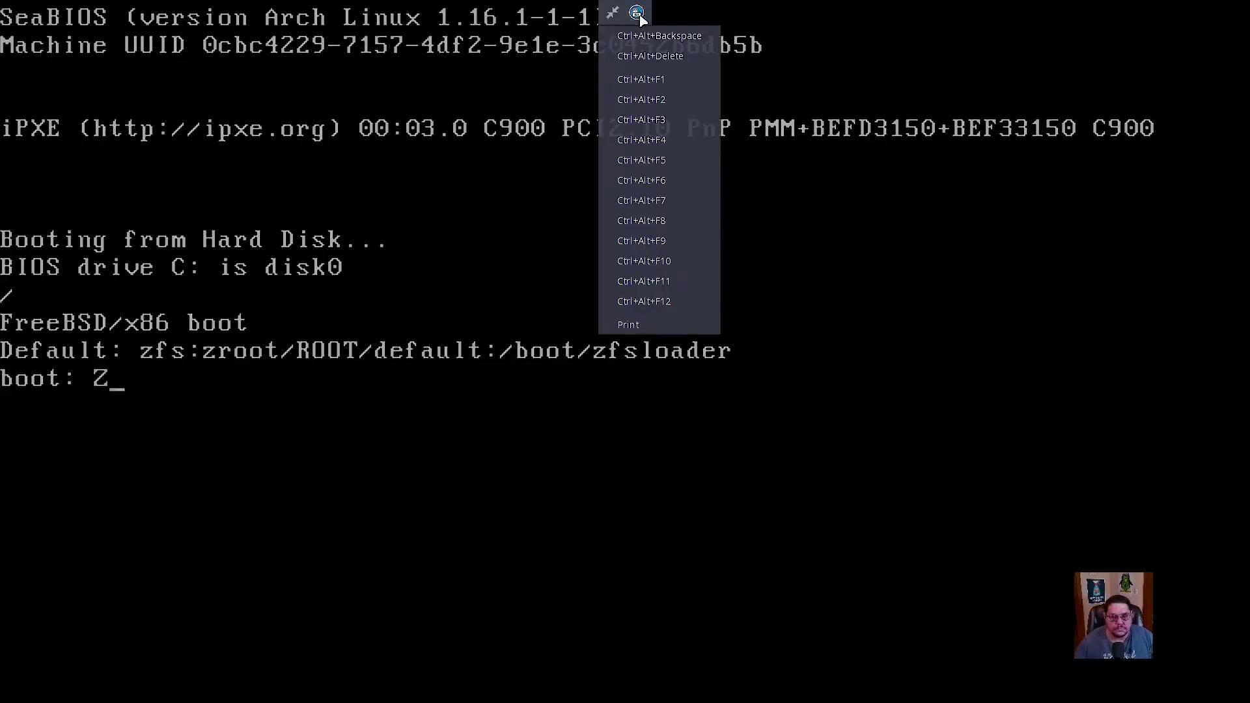
# Send Ctrl+Alt+Delete to reboot the VM into the newly installed system.
pyautogui.click(656, 56)
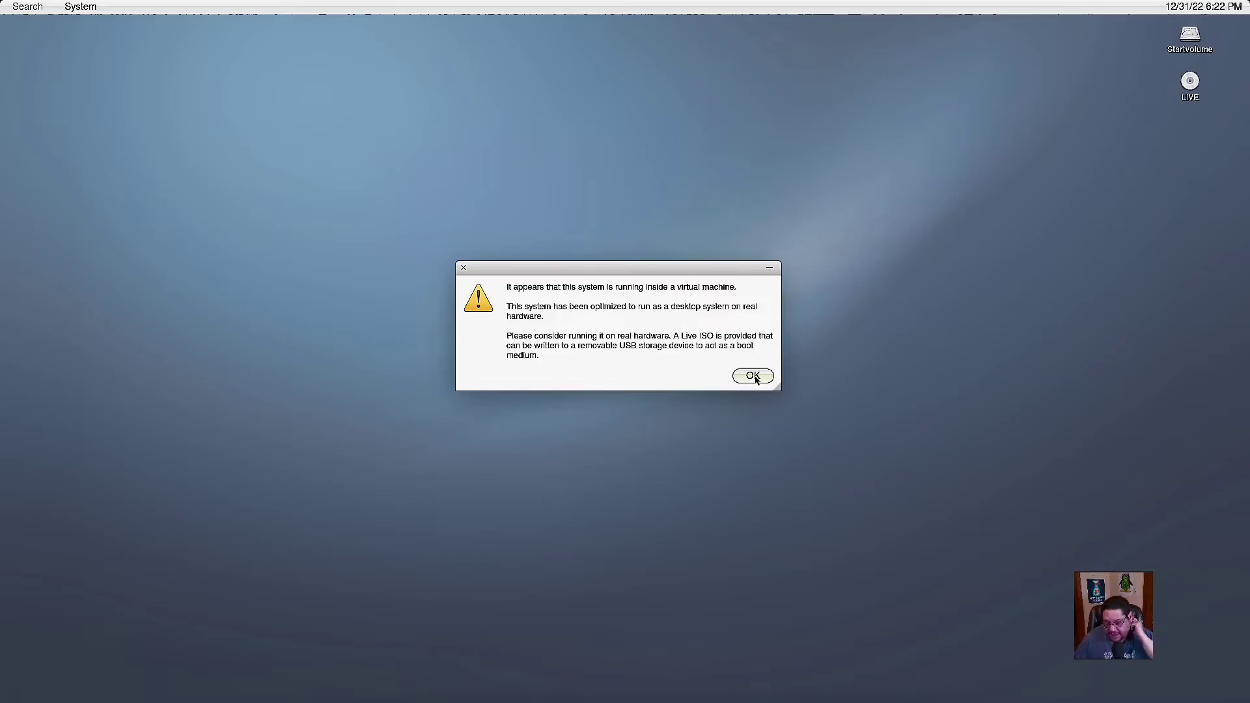
# Dismiss the virtual-machine warning and continue through all four Welcome pages until it closes.
pyautogui.click(753, 377)
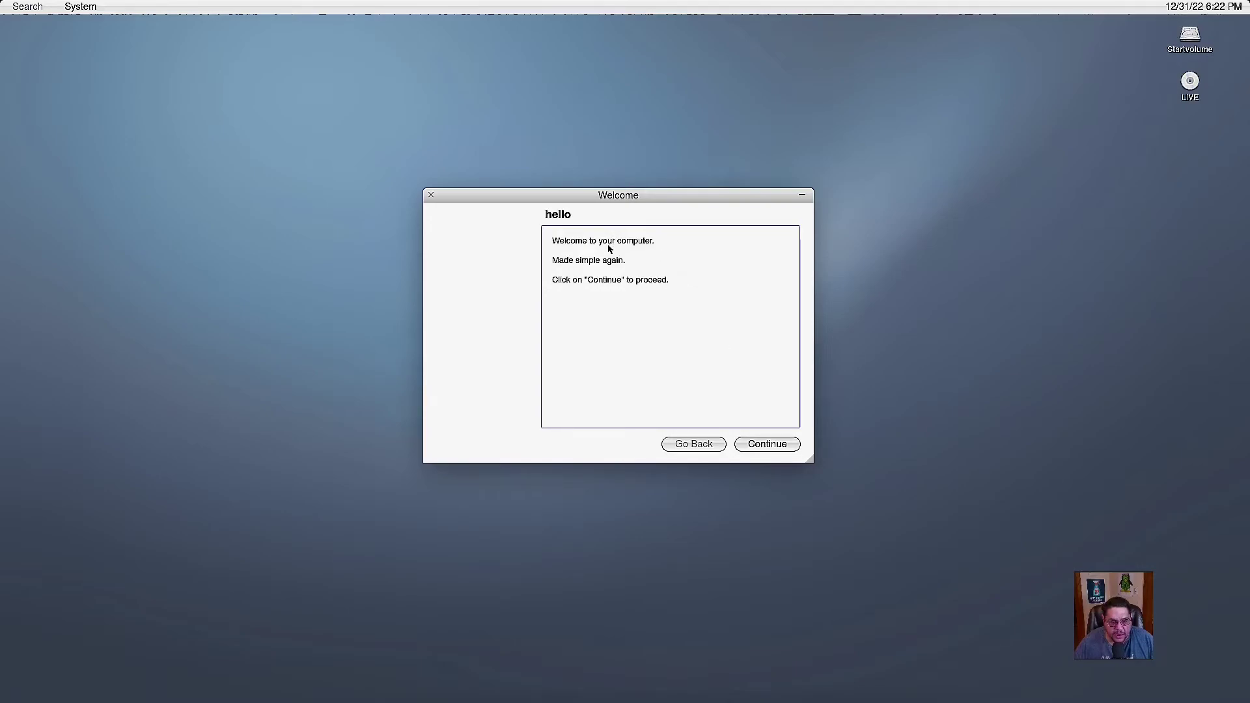
pyautogui.click(784, 448)
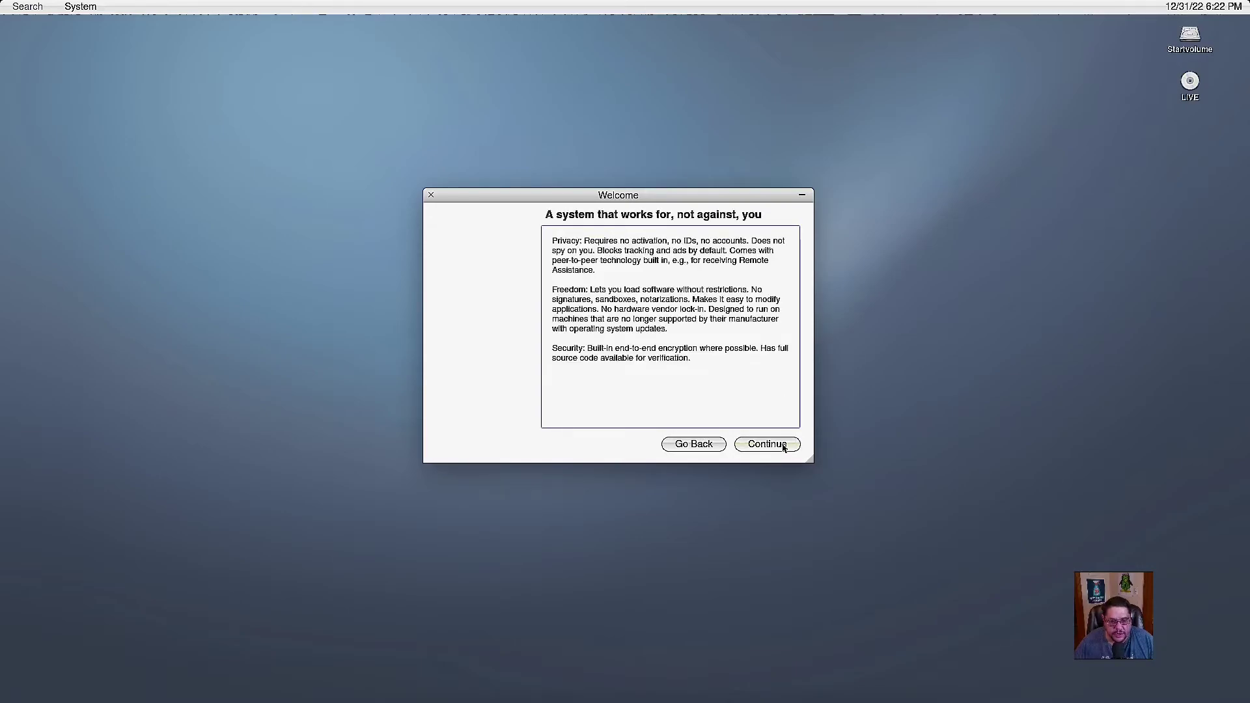
pyautogui.click(784, 446)
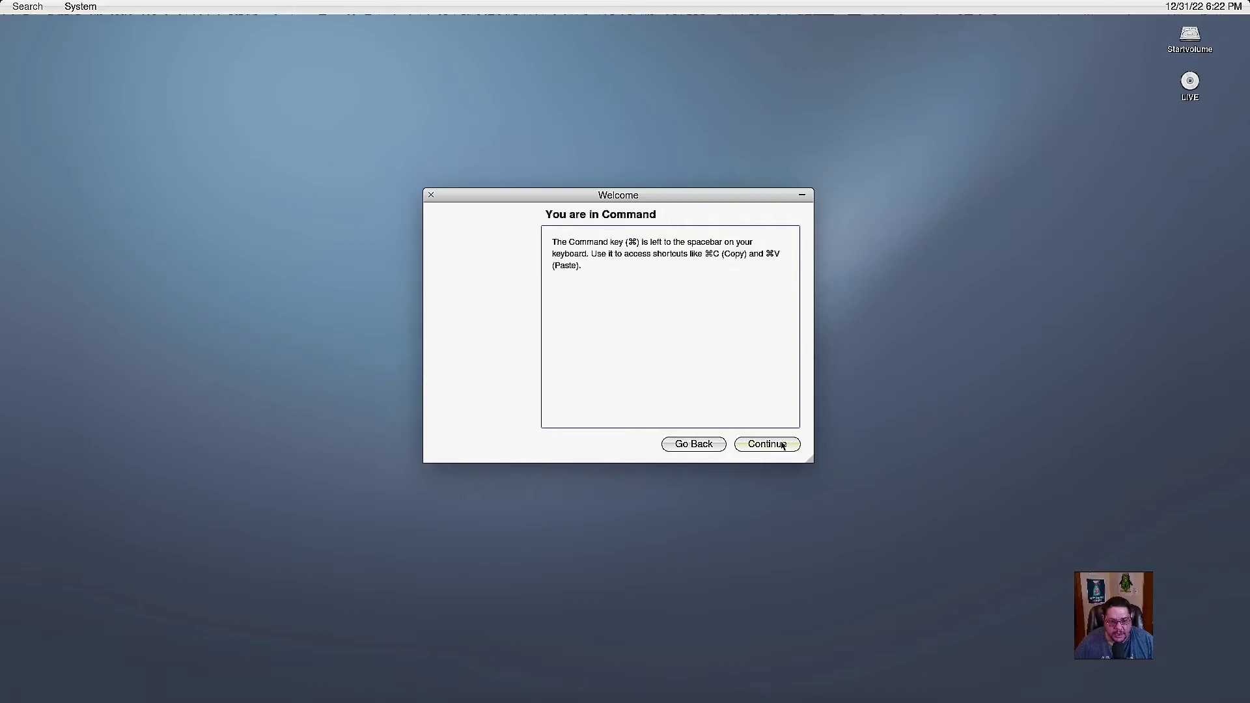
pyautogui.click(783, 445)
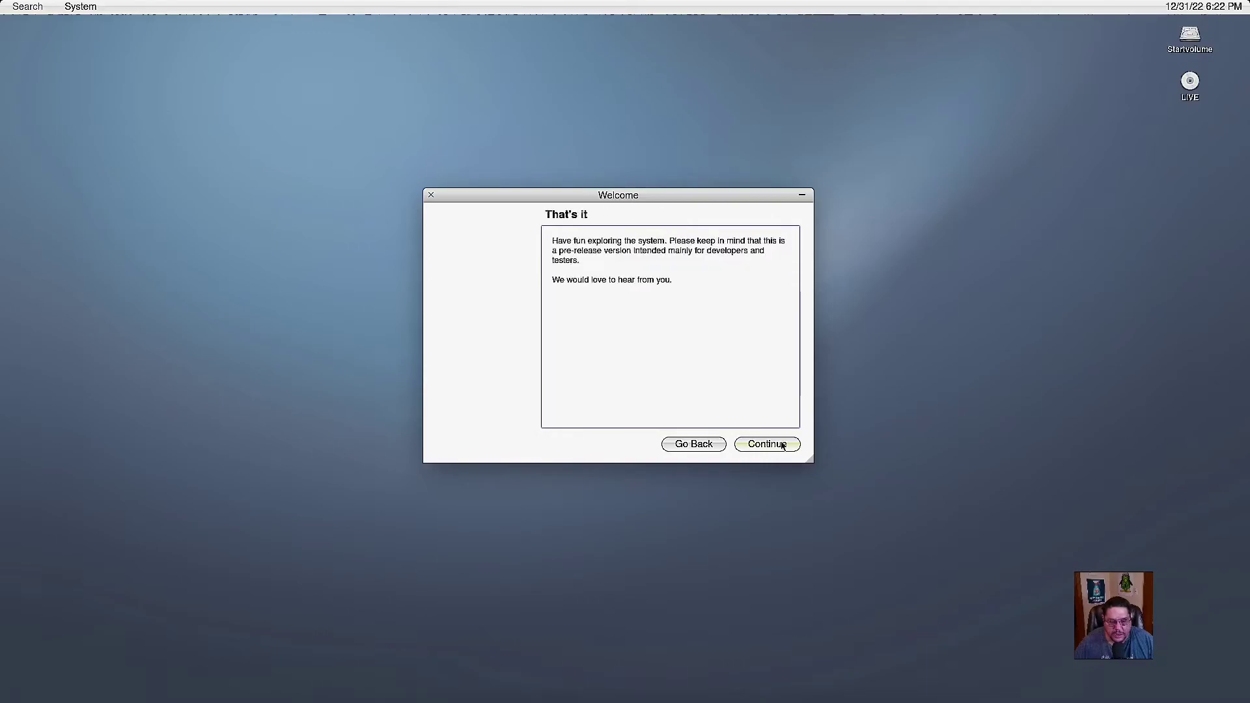
pyautogui.click(783, 445)
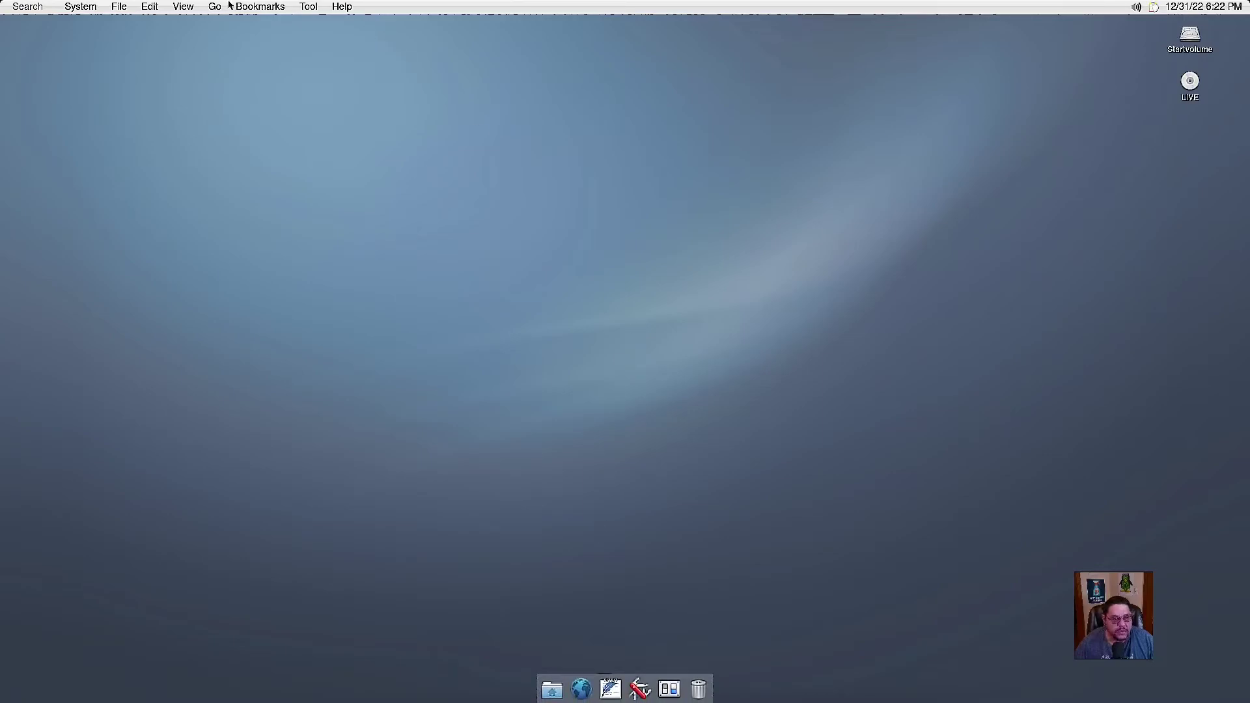
# Look through the bookmarks menu, then close the menus back to the desktop.
pyautogui.click(260, 7)
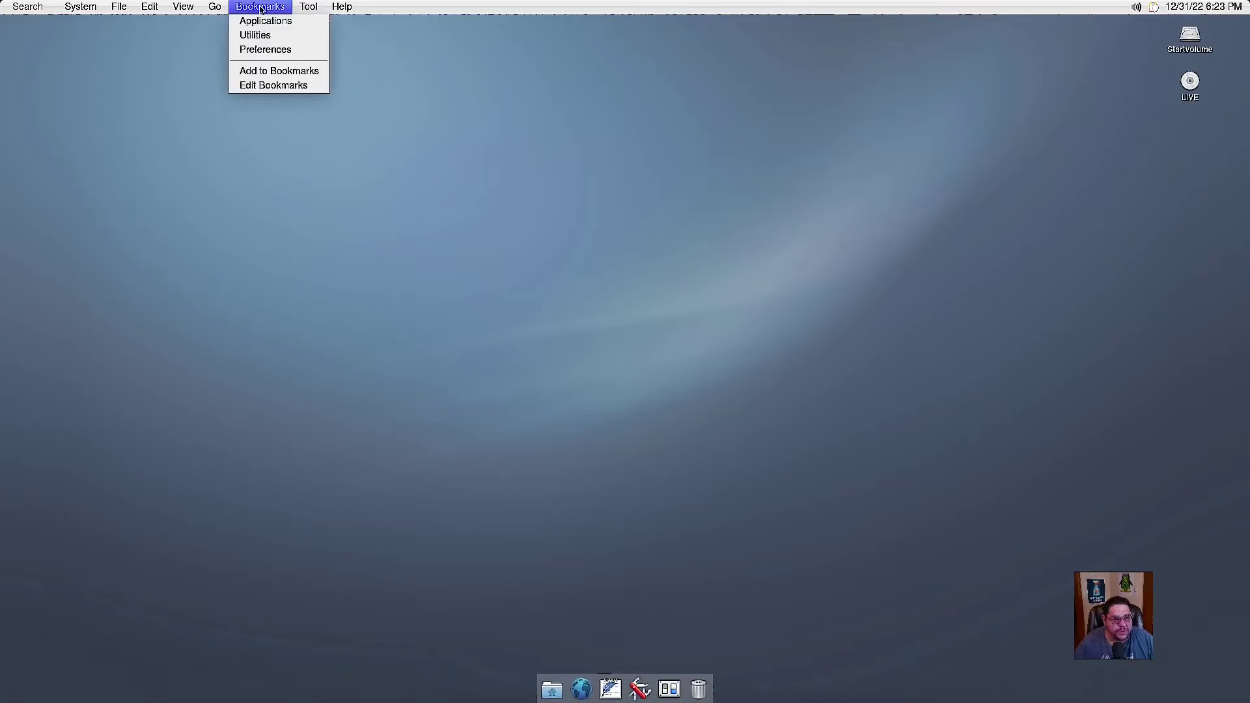
pyautogui.moveTo(213, 11)
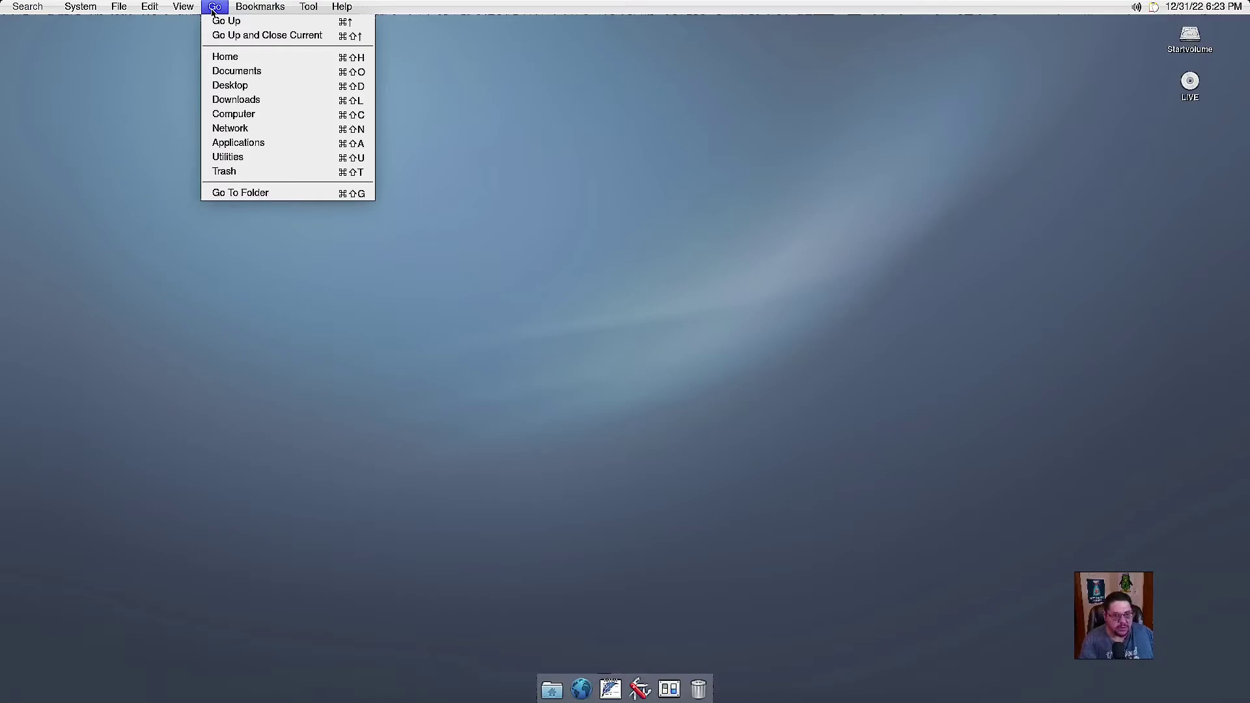
pyautogui.click(446, 149)
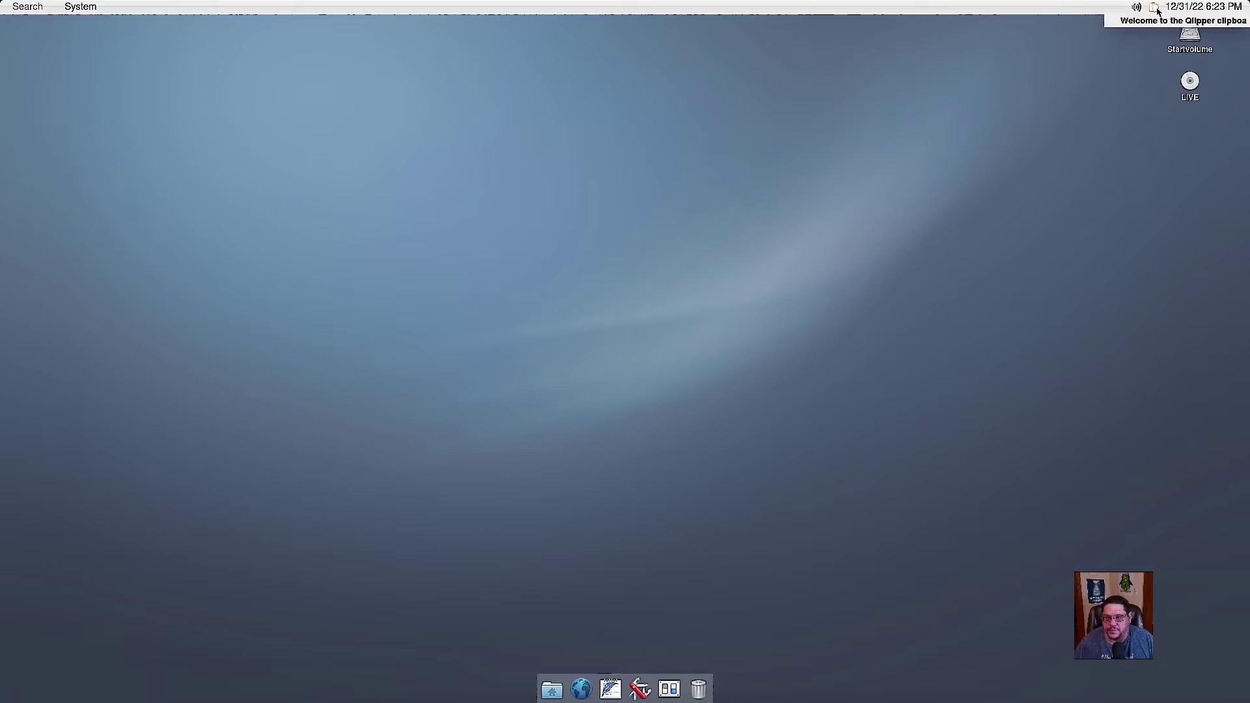
# Select the Startvolume disk and nudge the sound volume slider slightly.
pyautogui.click(1155, 72)
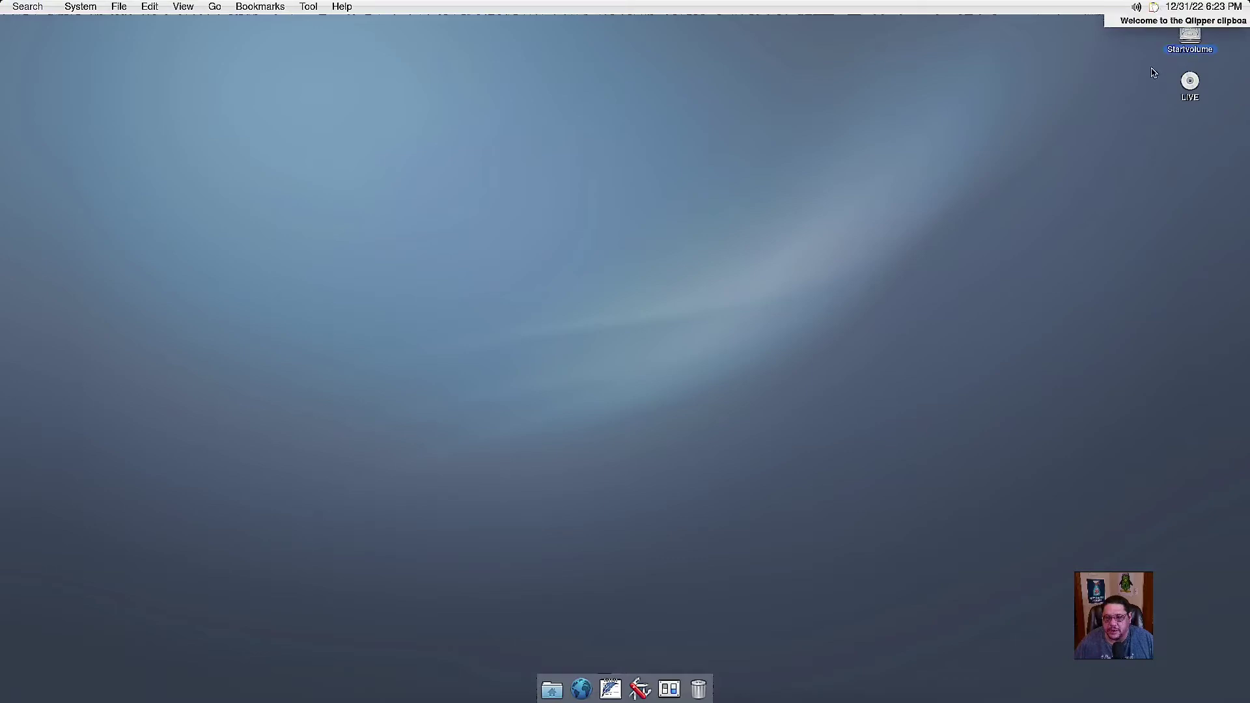
pyautogui.click(1136, 8)
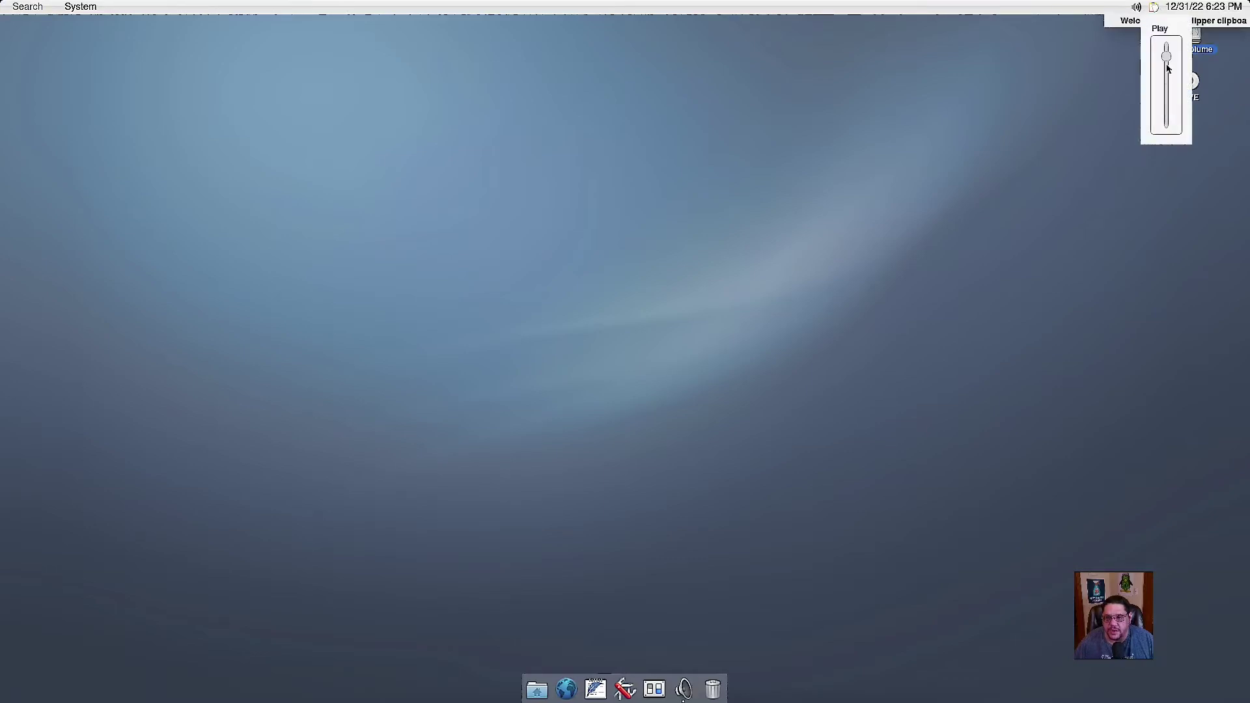
pyautogui.moveTo(1165, 57)
pyautogui.mouseDown()
pyautogui.moveTo(1166, 47)
pyautogui.moveTo(1167, 98)
pyautogui.moveTo(1166, 55)
pyautogui.mouseUp()
pyautogui.click(1212, 4)
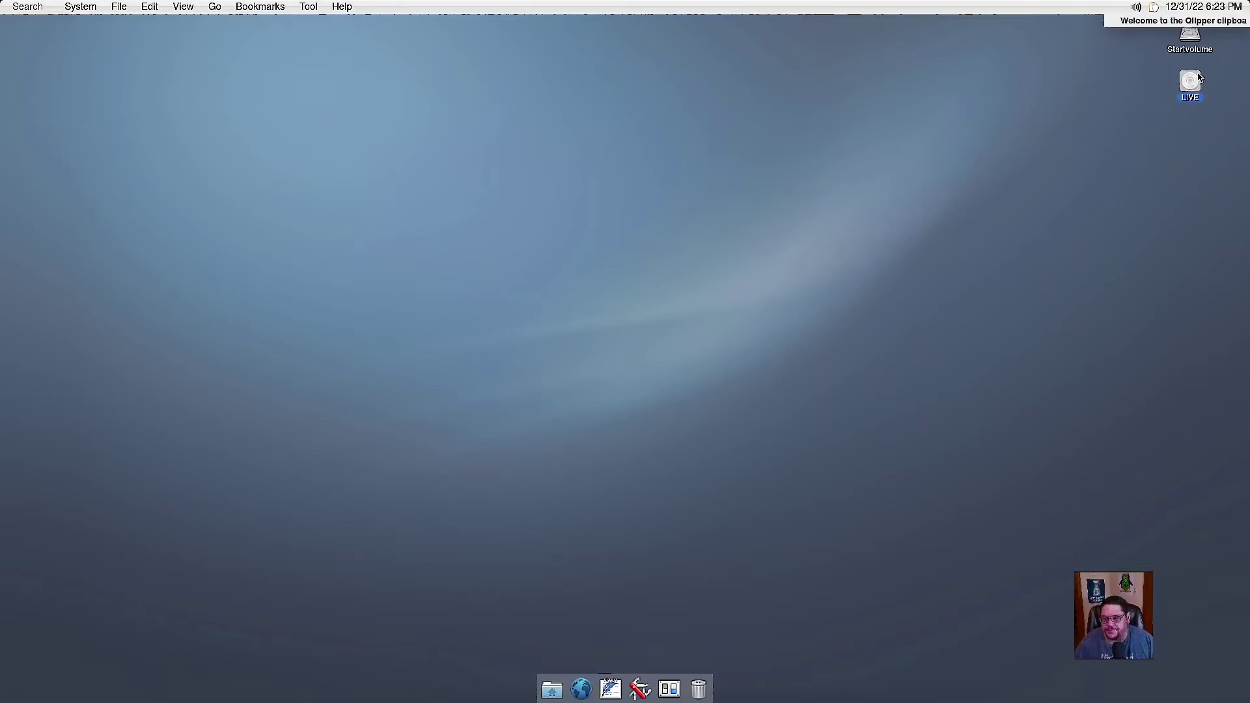
# Bring up the LIVE volume's context menu, dismiss it, and open the application categories.
pyautogui.click(1204, 48)
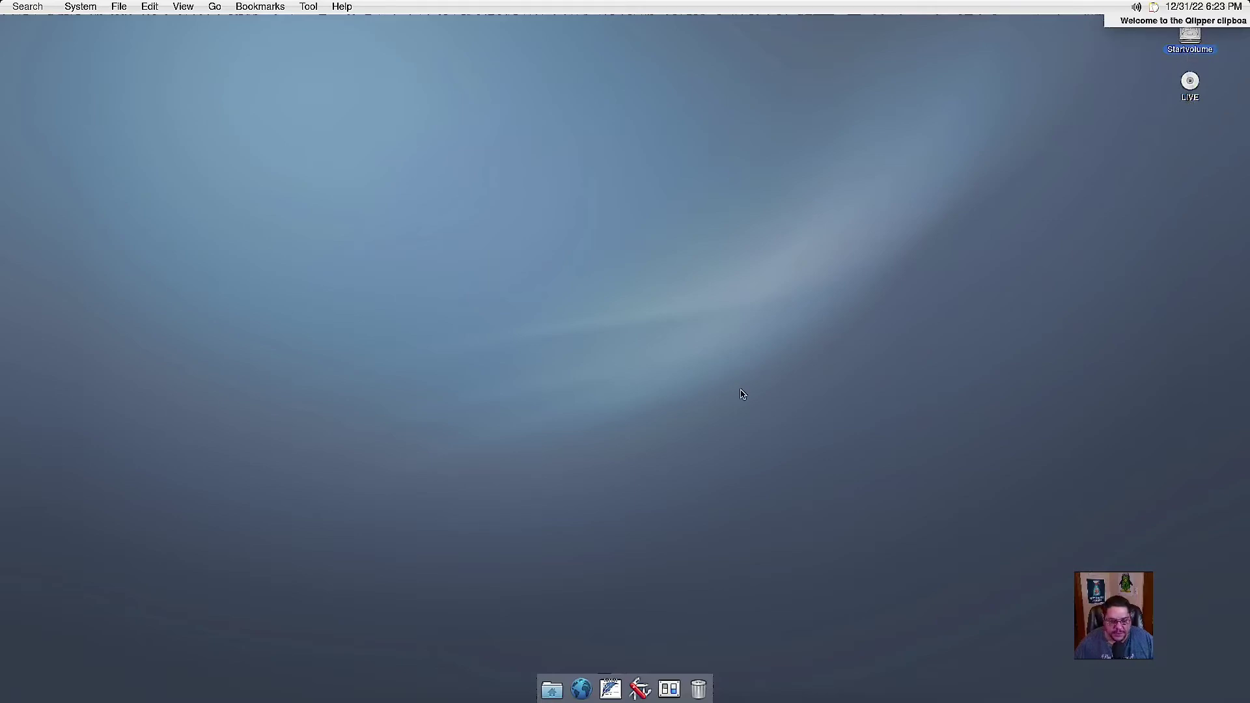
pyautogui.click(1197, 94)
pyautogui.rightClick(1196, 93)
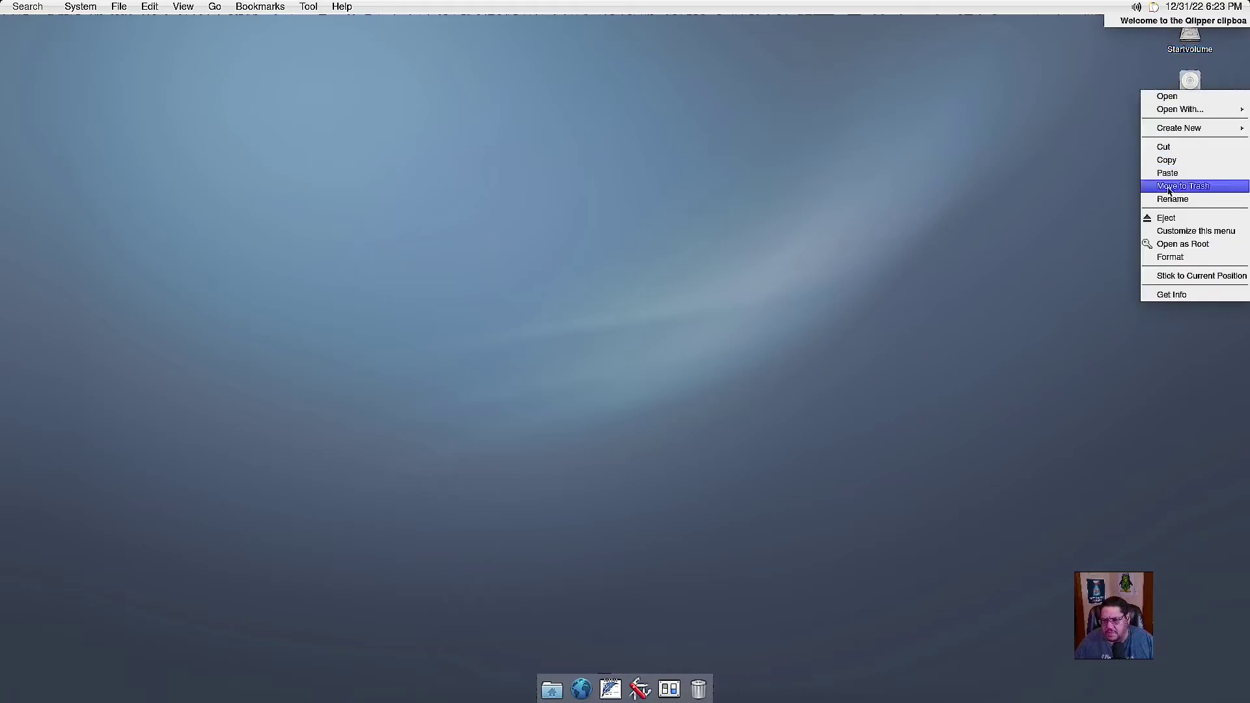
pyautogui.press('Escape')
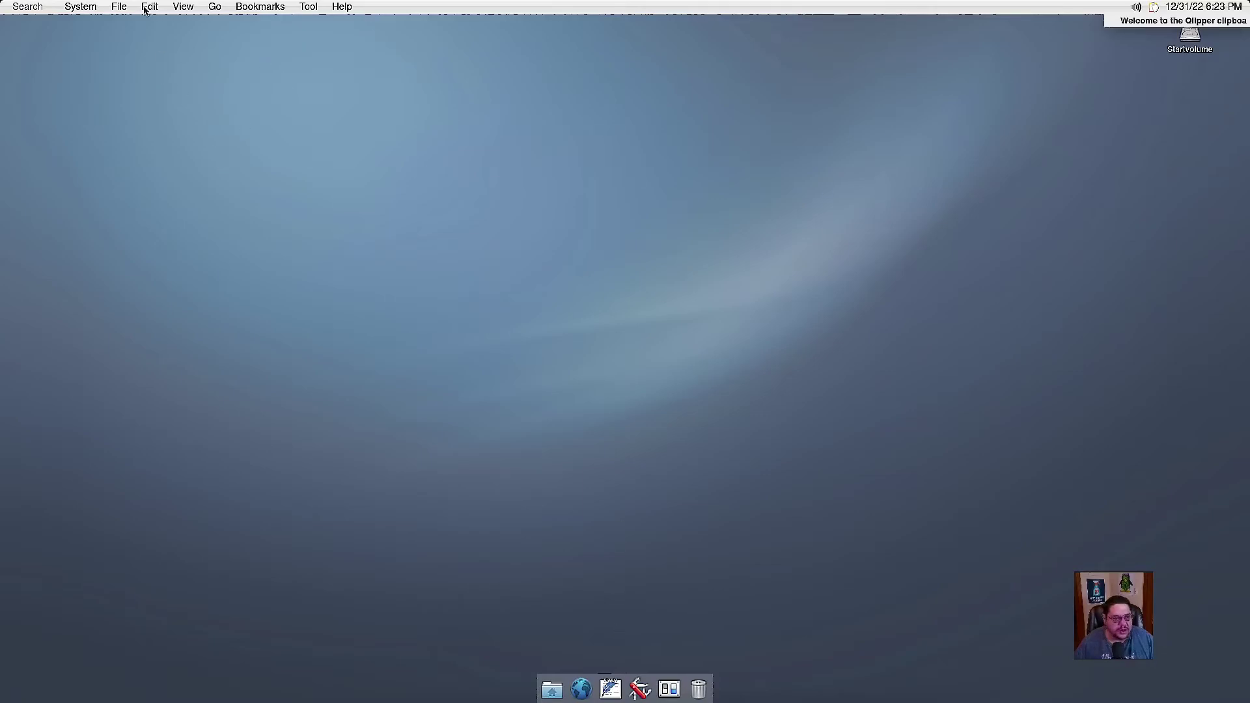
pyautogui.click(80, 6)
# Start the OBS Studio download, approve it with the administrator password, and show the log details.
pyautogui.moveTo(124, 214)
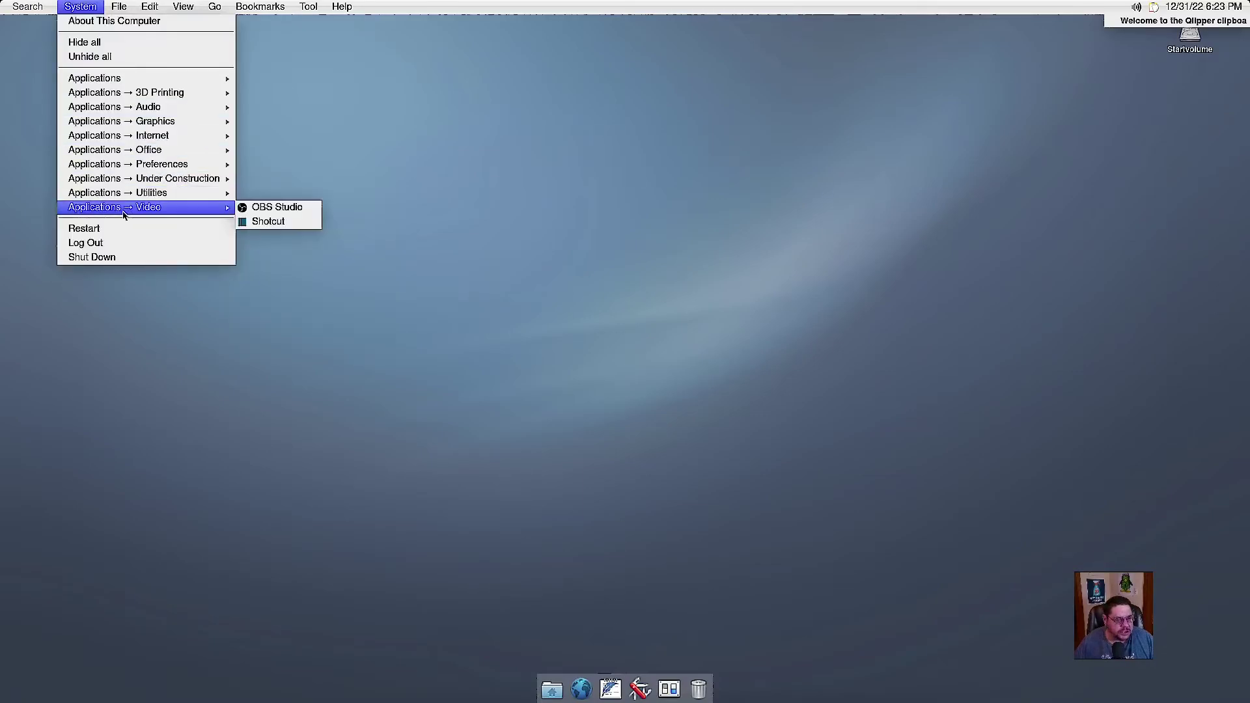
pyautogui.click(281, 207)
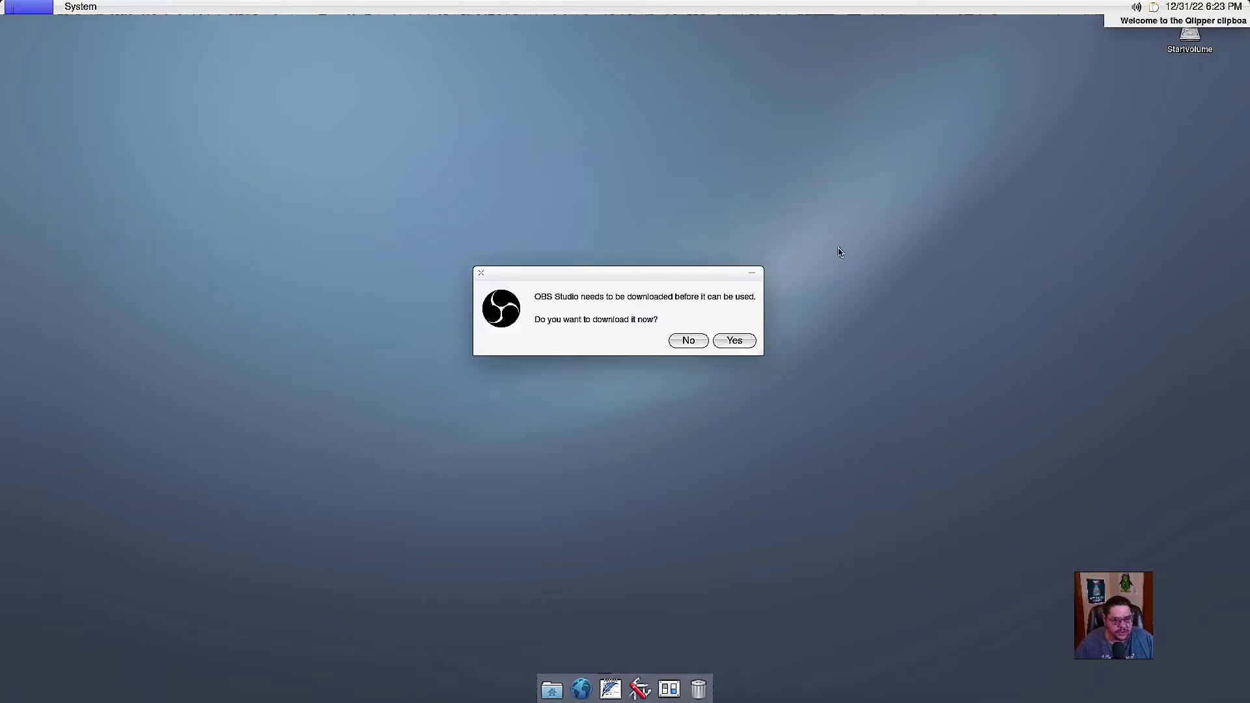
pyautogui.click(735, 339)
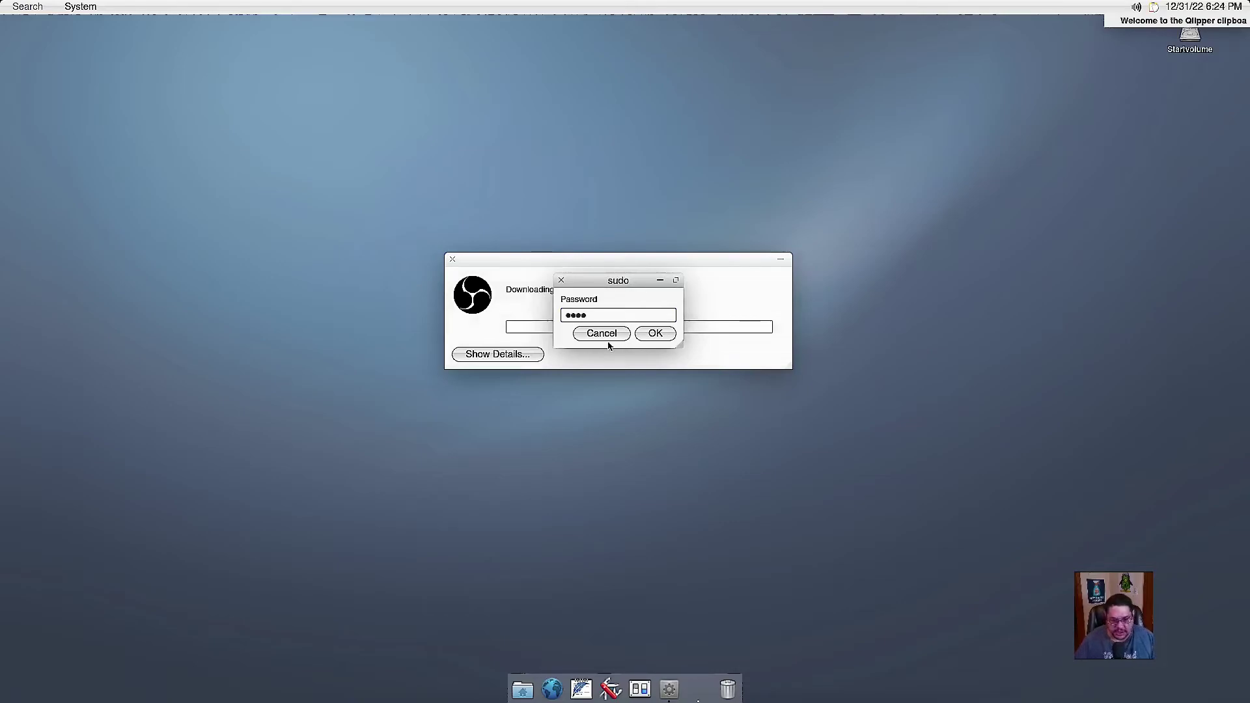
pyautogui.press('Return')
pyautogui.click(529, 356)
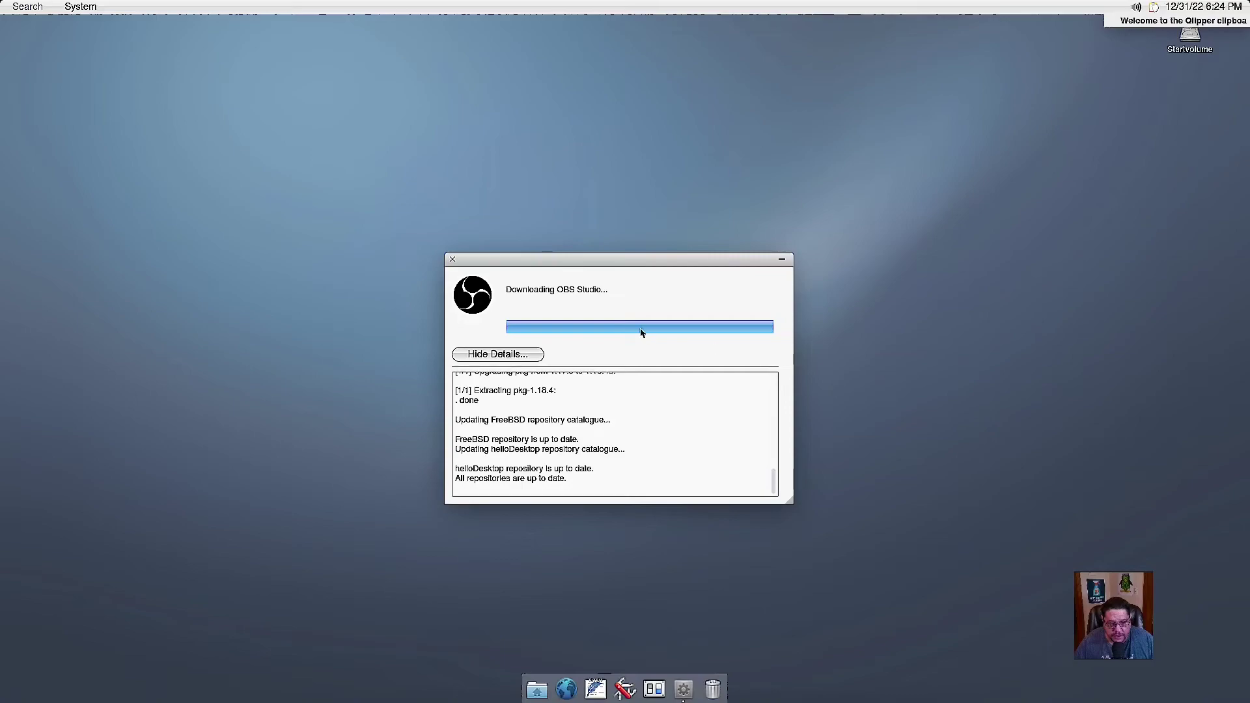
# Reposition the OBS Studio download window, then close it.
pyautogui.moveTo(642, 259); pyautogui.dragTo(654, 165)
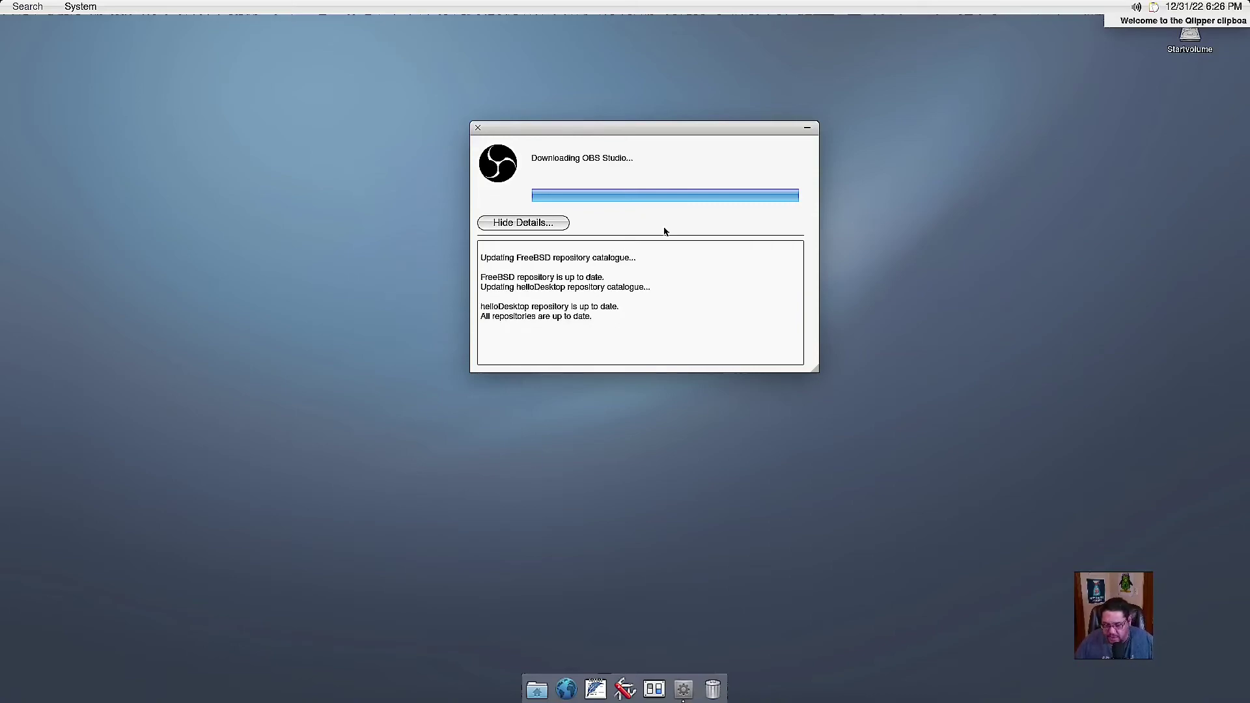
pyautogui.moveTo(648, 134); pyautogui.dragTo(656, 163)
pyautogui.click(486, 156)
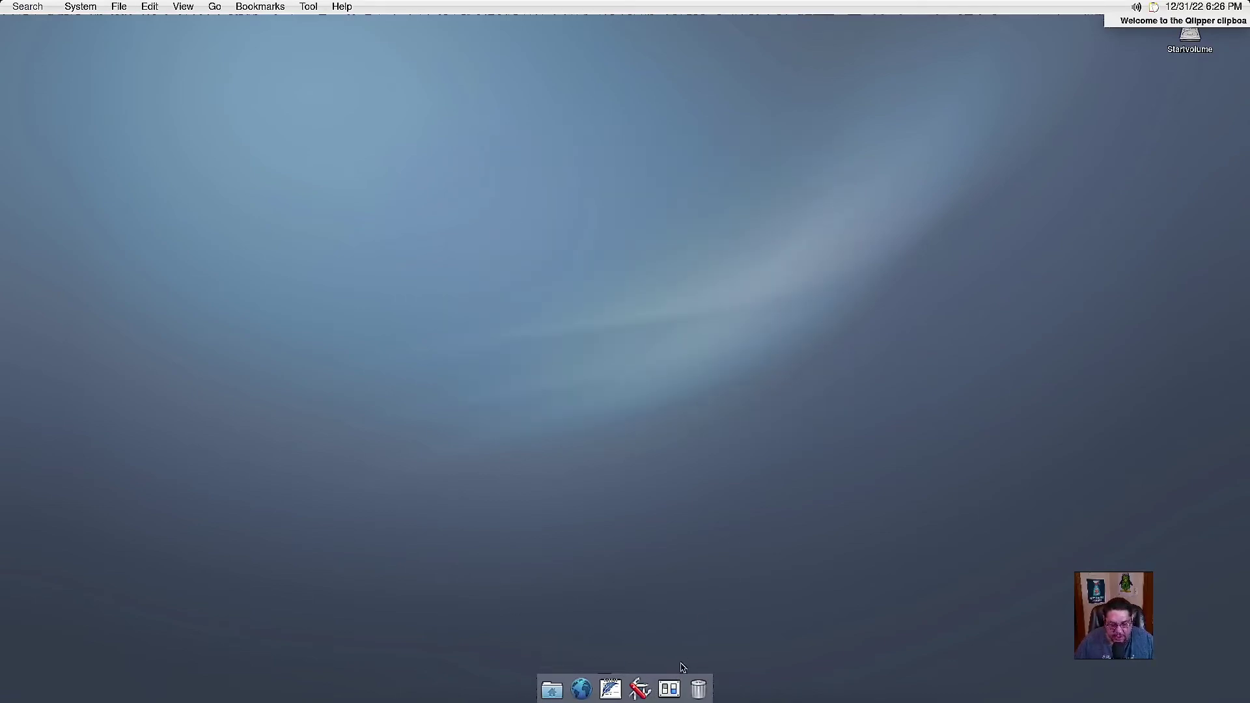
pyautogui.click(552, 691)
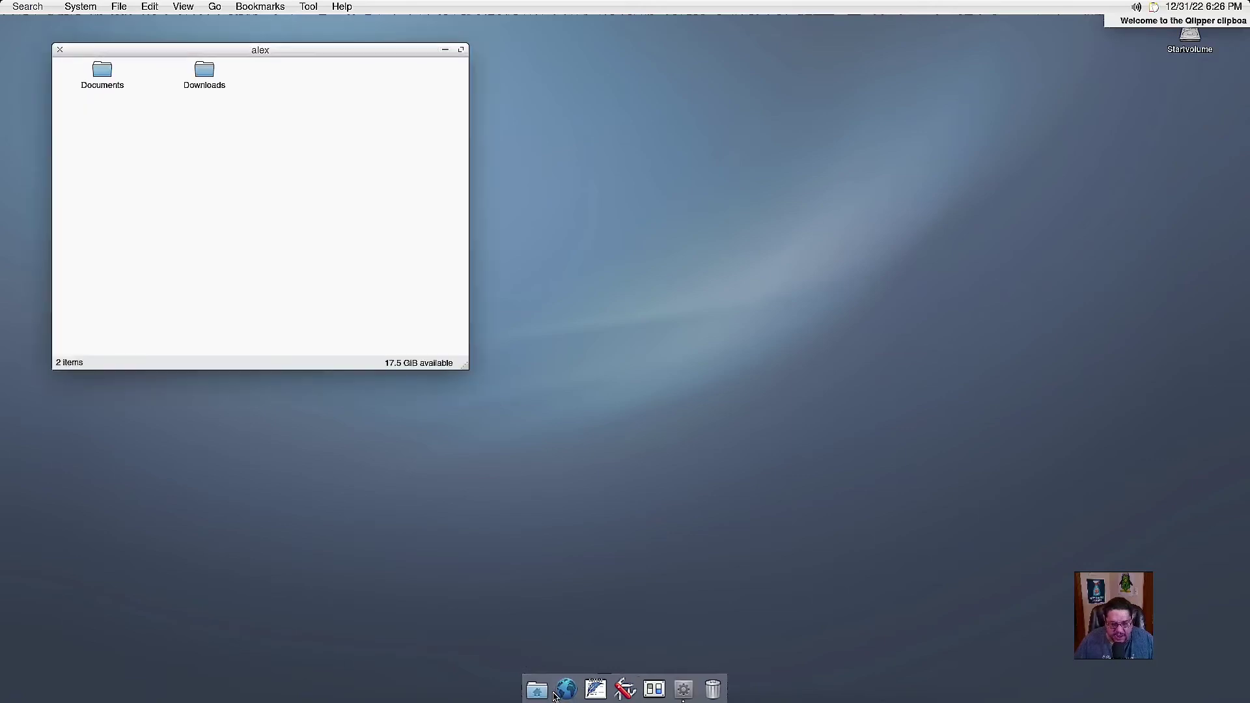
pyautogui.moveTo(282, 51); pyautogui.dragTo(463, 54)
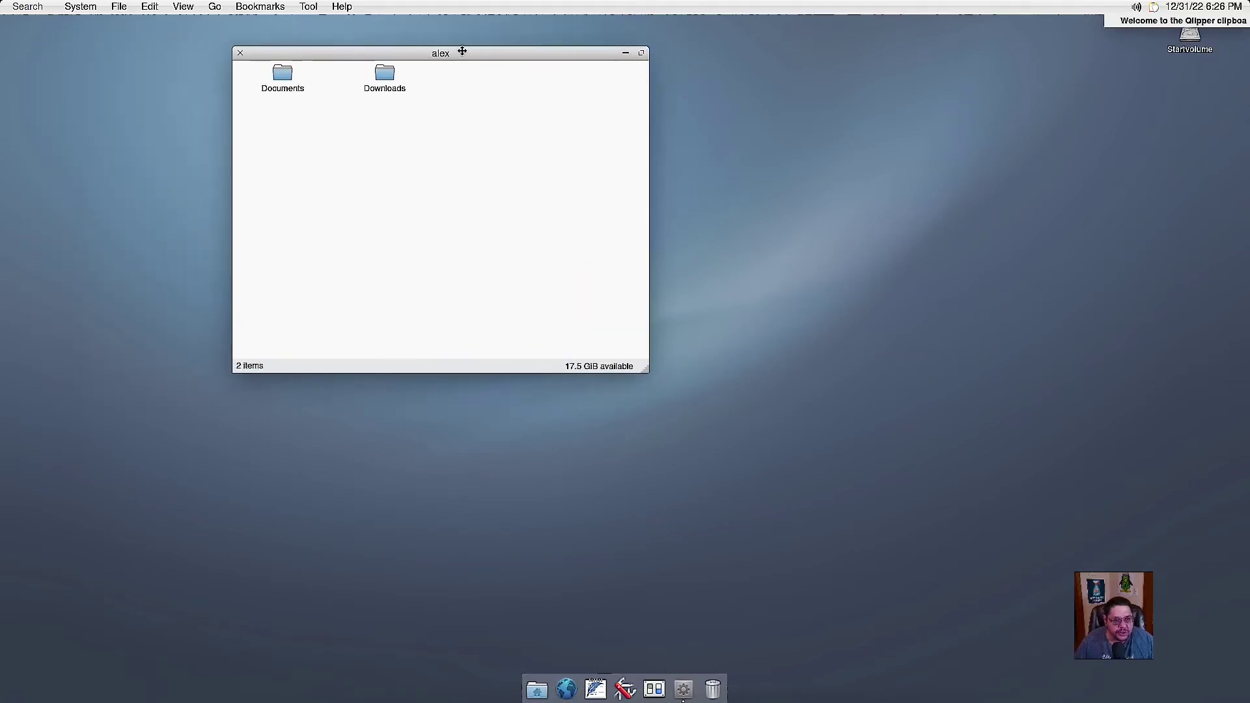
pyautogui.click(240, 52)
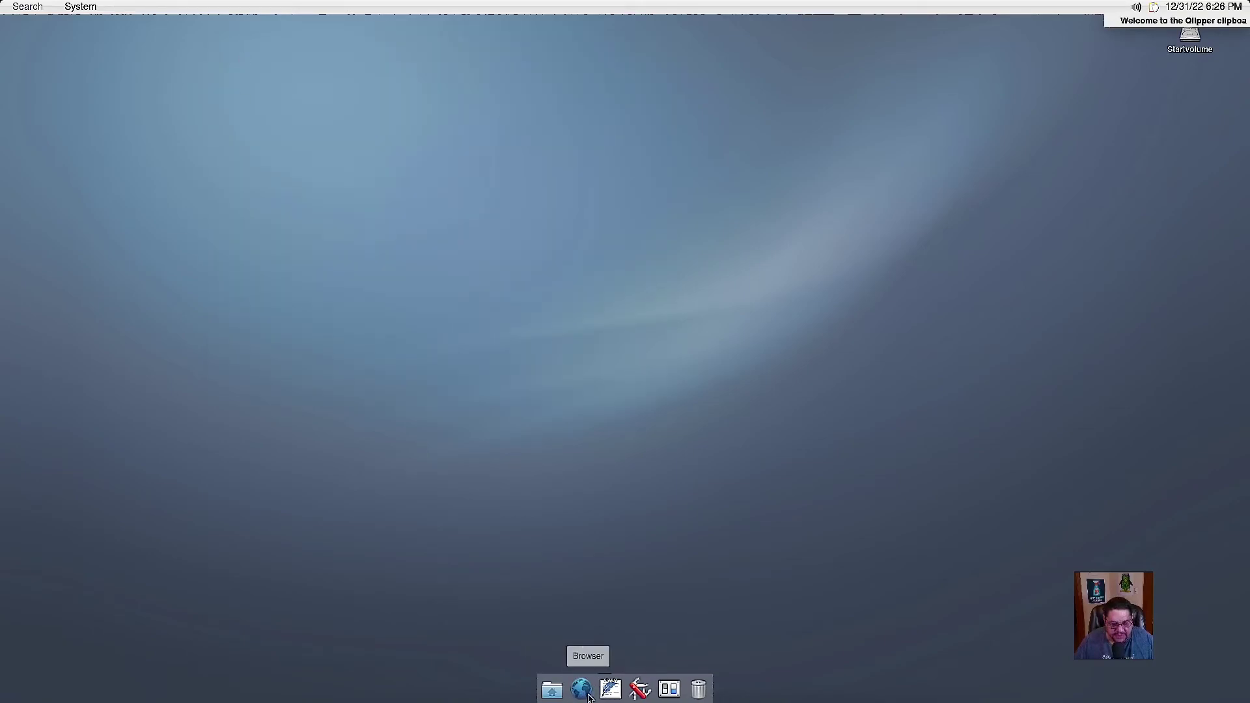
pyautogui.click(582, 691)
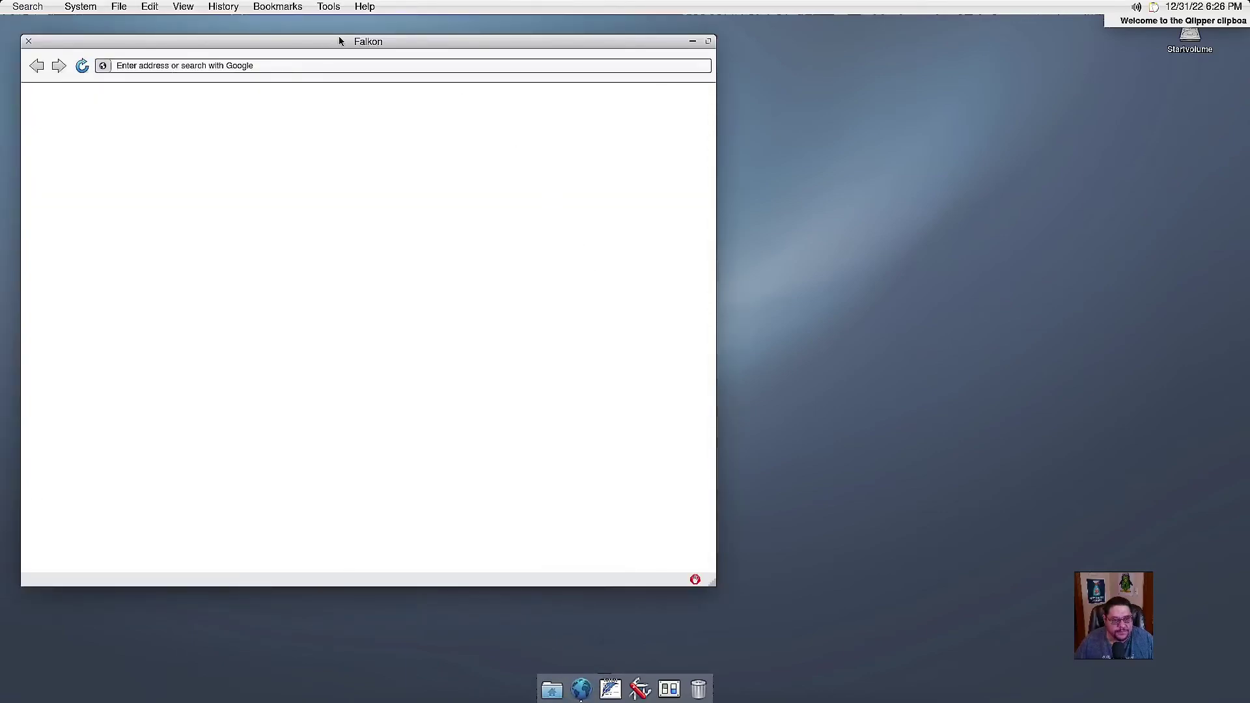
pyautogui.moveTo(338, 41); pyautogui.dragTo(541, 35)
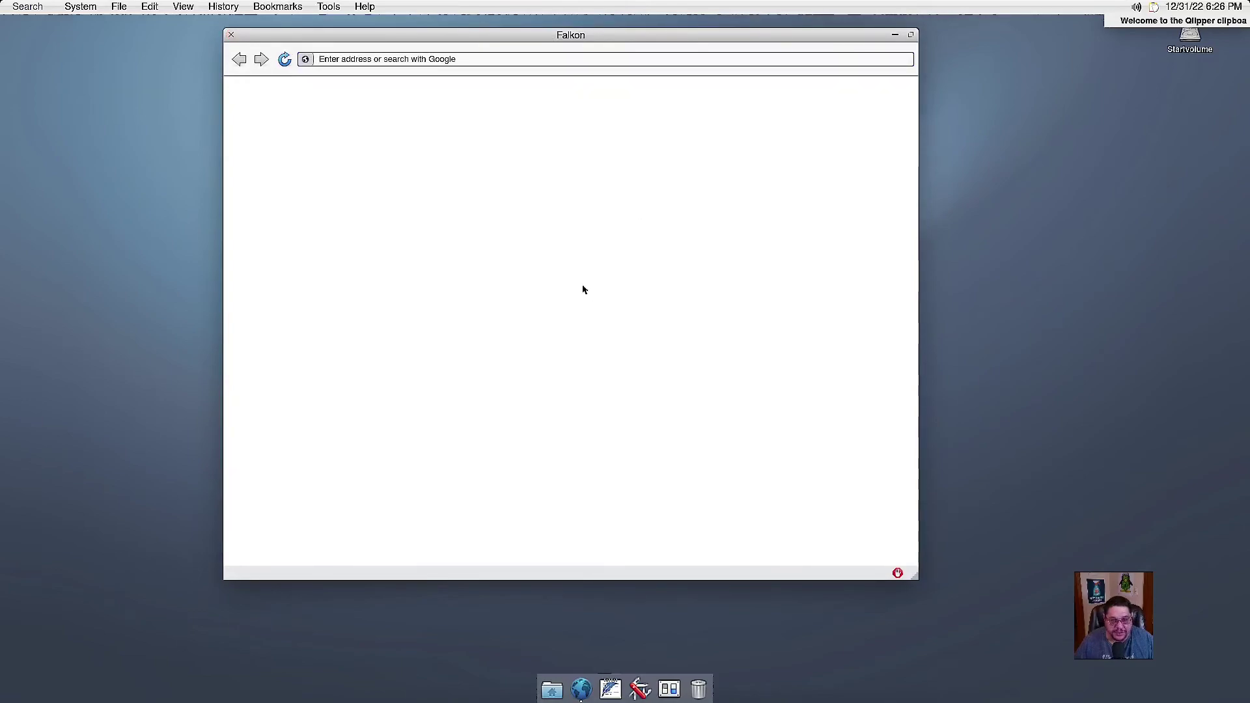
pyautogui.click(231, 36)
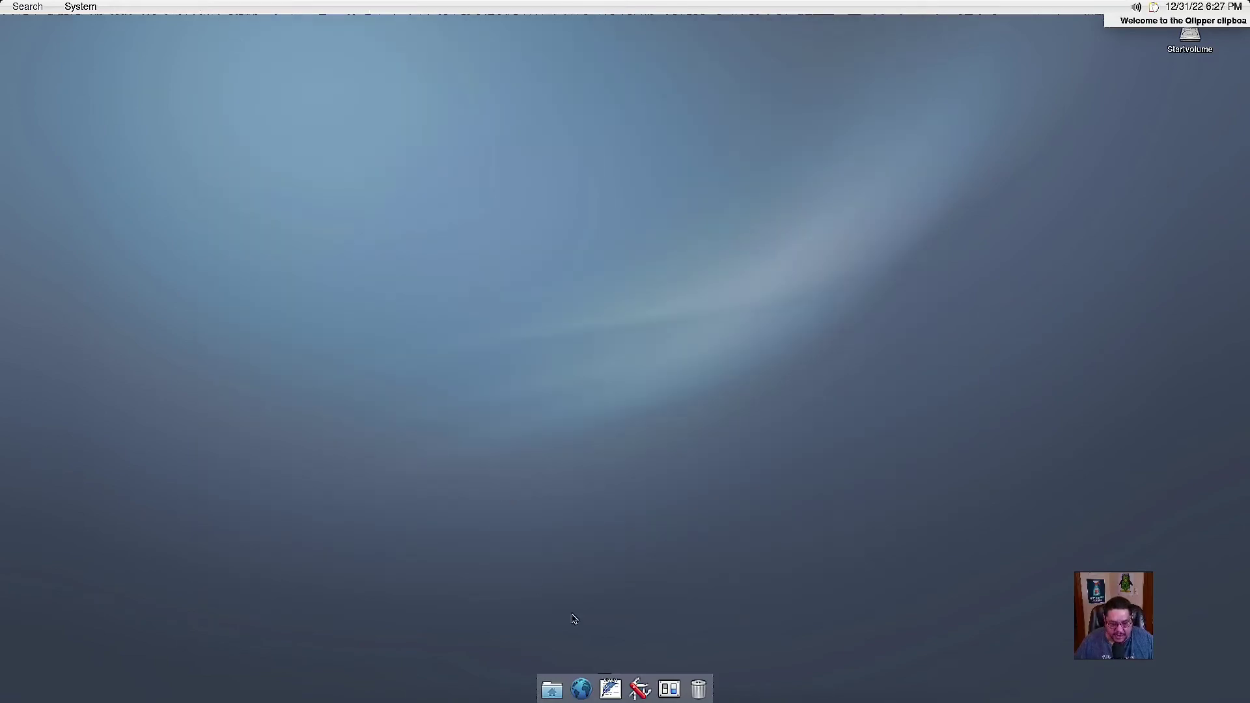
pyautogui.click(609, 690)
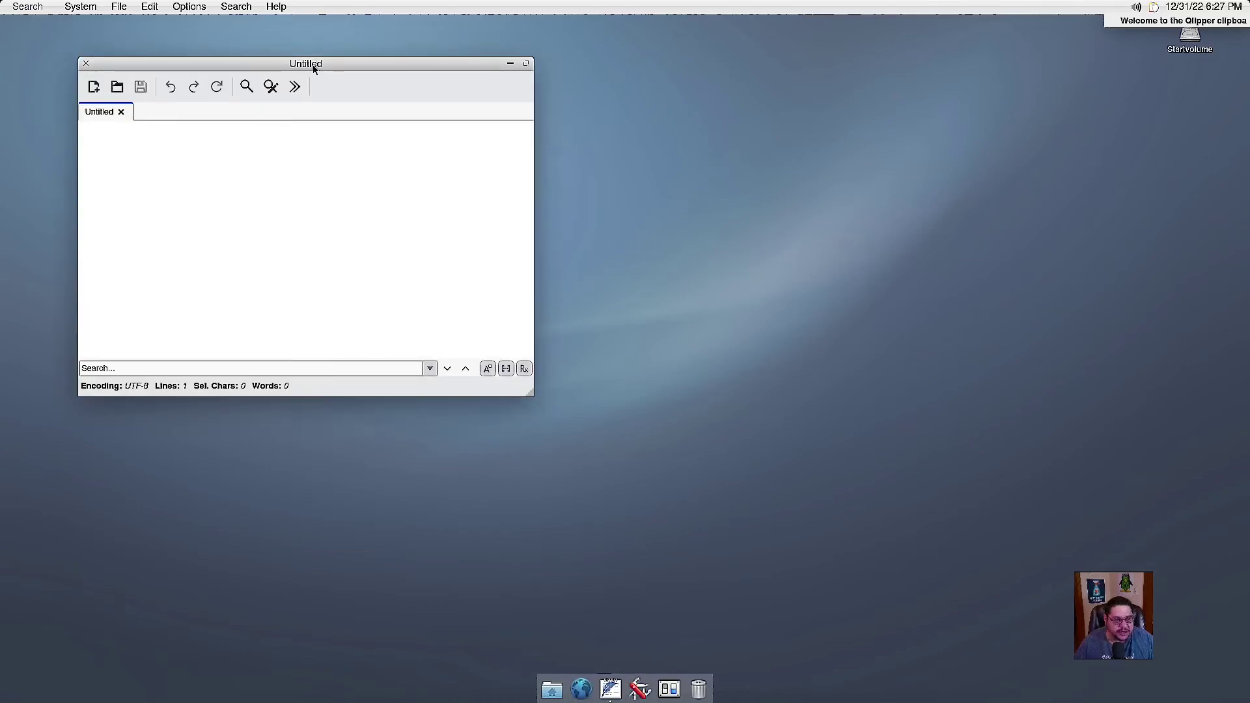
pyautogui.moveTo(312, 61); pyautogui.dragTo(446, 55)
pyautogui.click(217, 57)
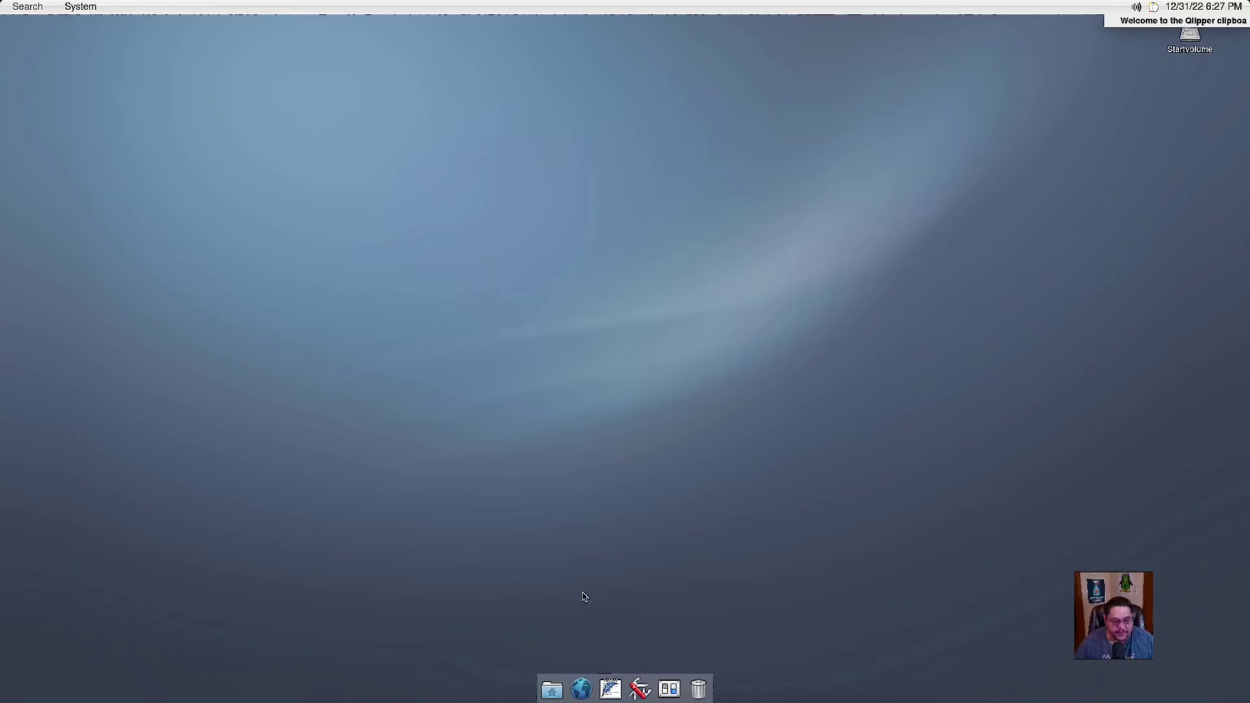
pyautogui.click(640, 690)
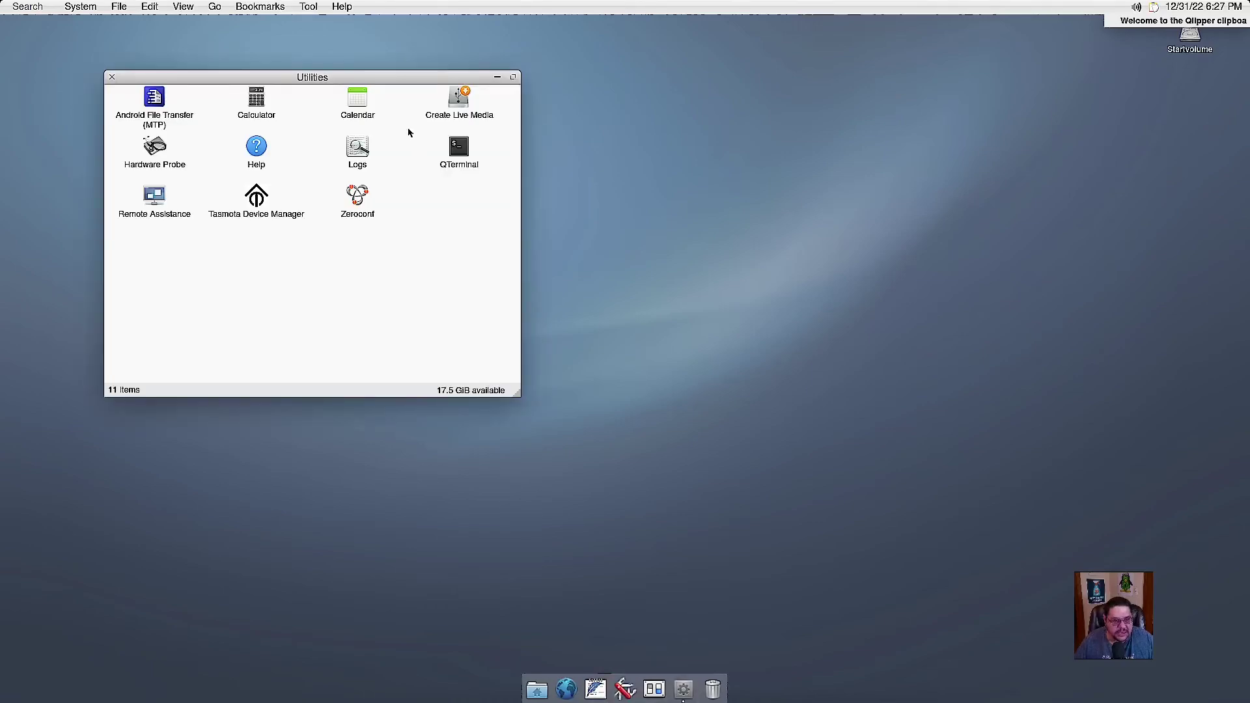
pyautogui.moveTo(332, 80); pyautogui.dragTo(523, 86)
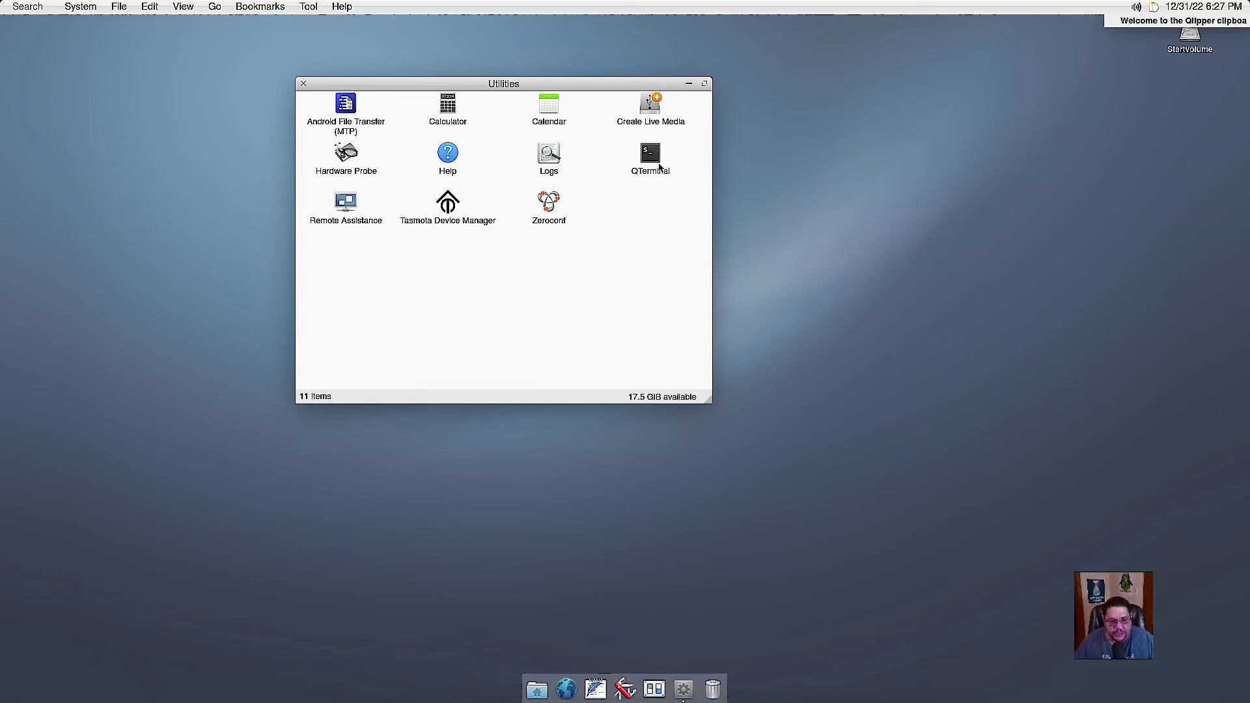
pyautogui.click(303, 84)
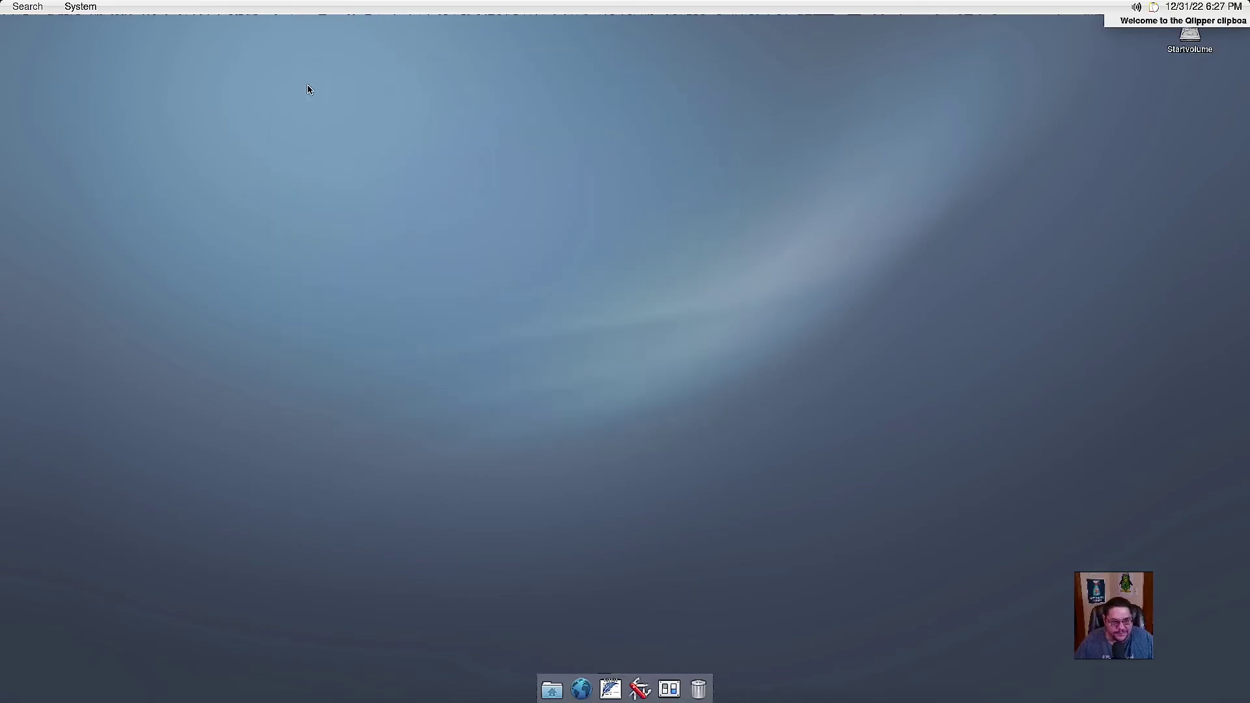
pyautogui.click(671, 692)
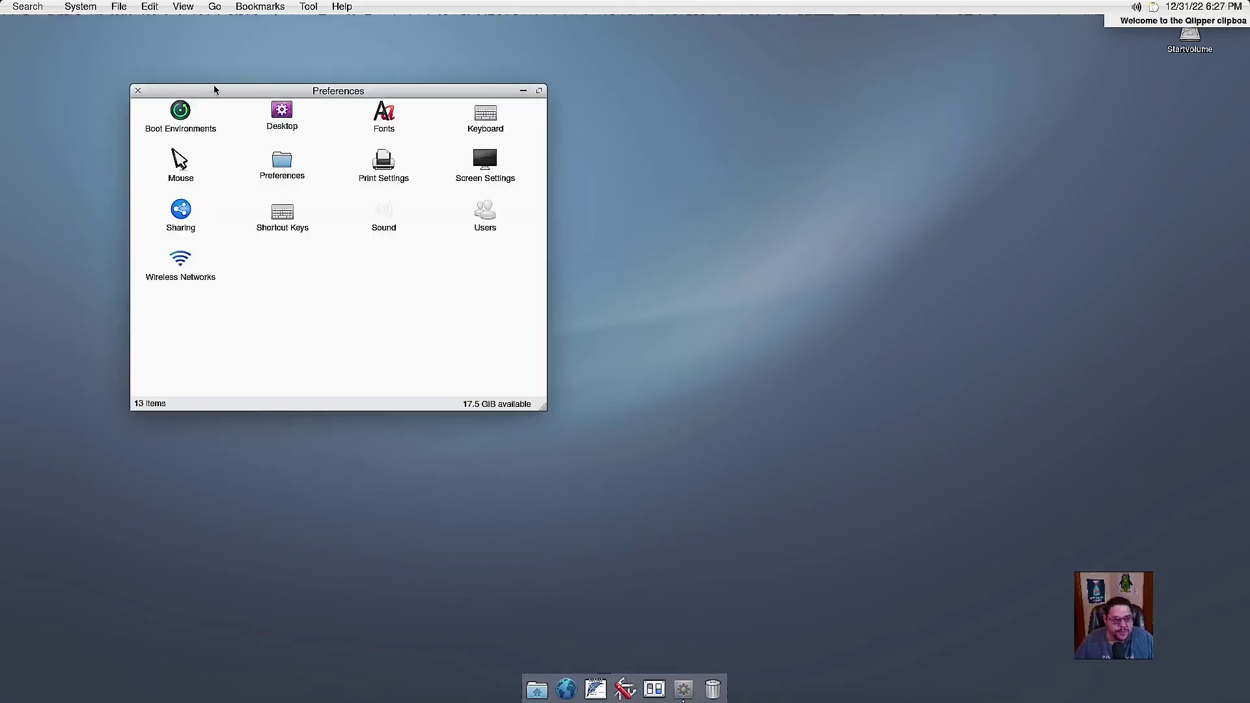
pyautogui.click(138, 91)
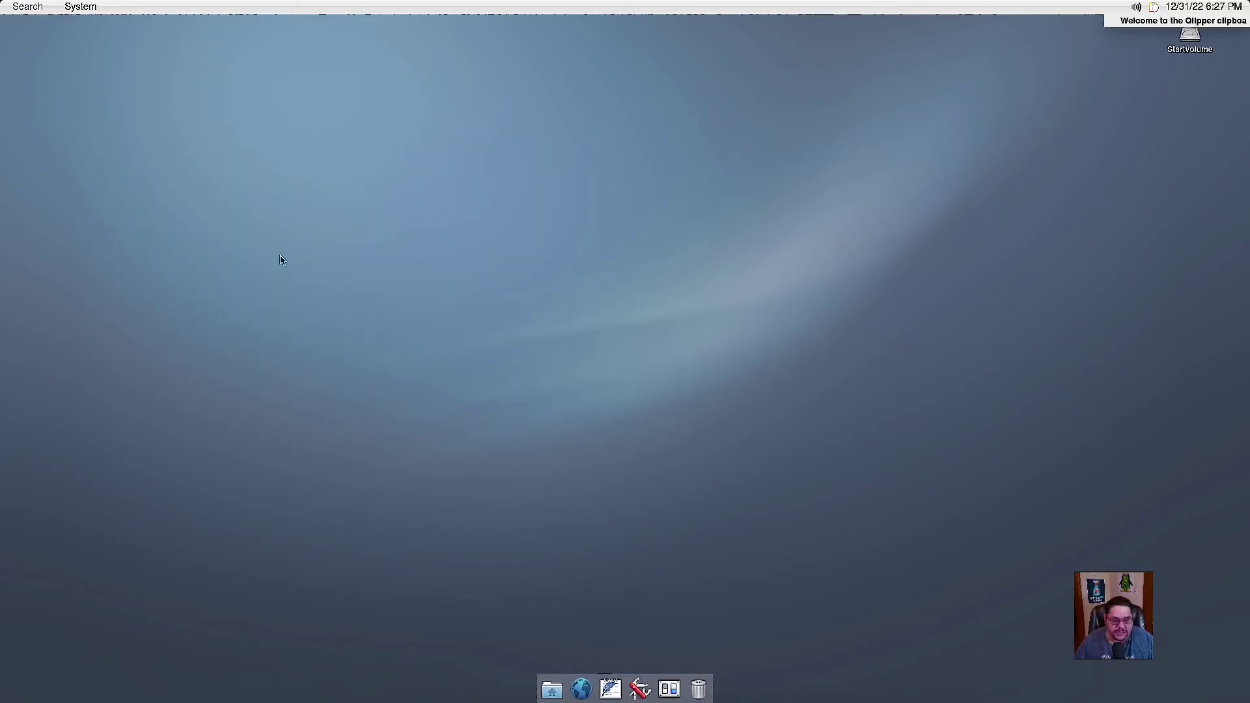
pyautogui.click(697, 688)
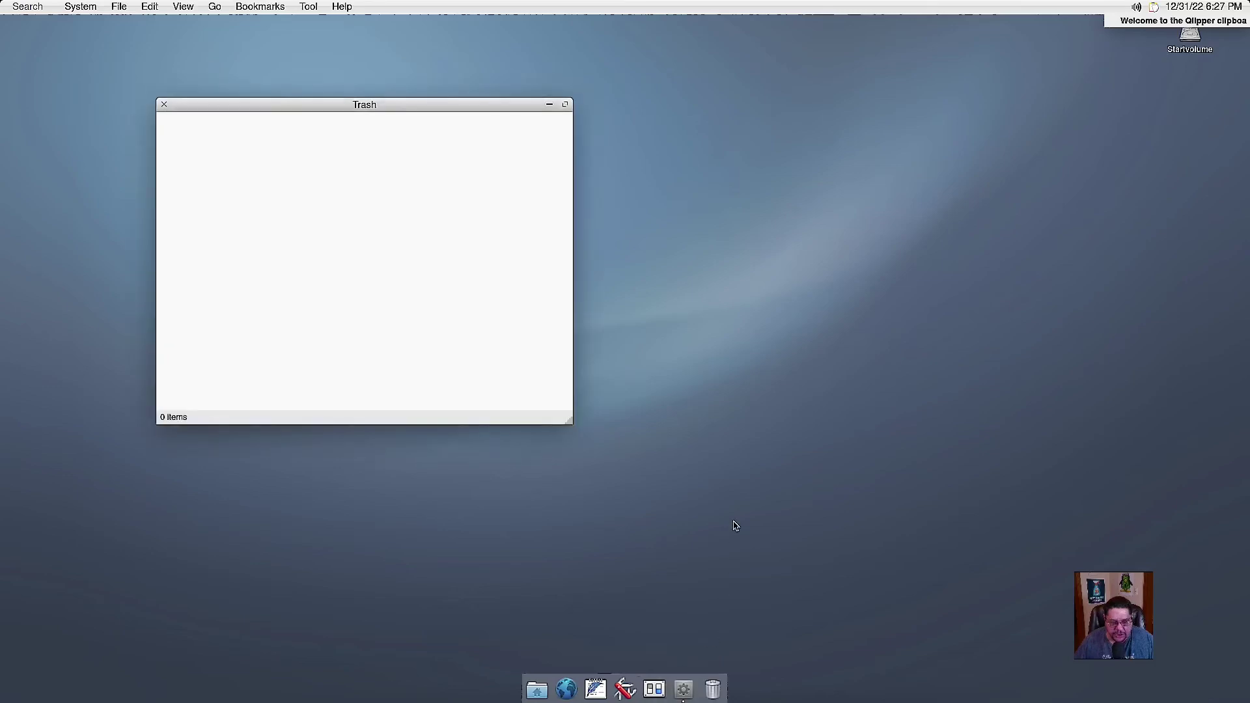
pyautogui.moveTo(351, 109); pyautogui.dragTo(599, 100)
pyautogui.click(411, 97)
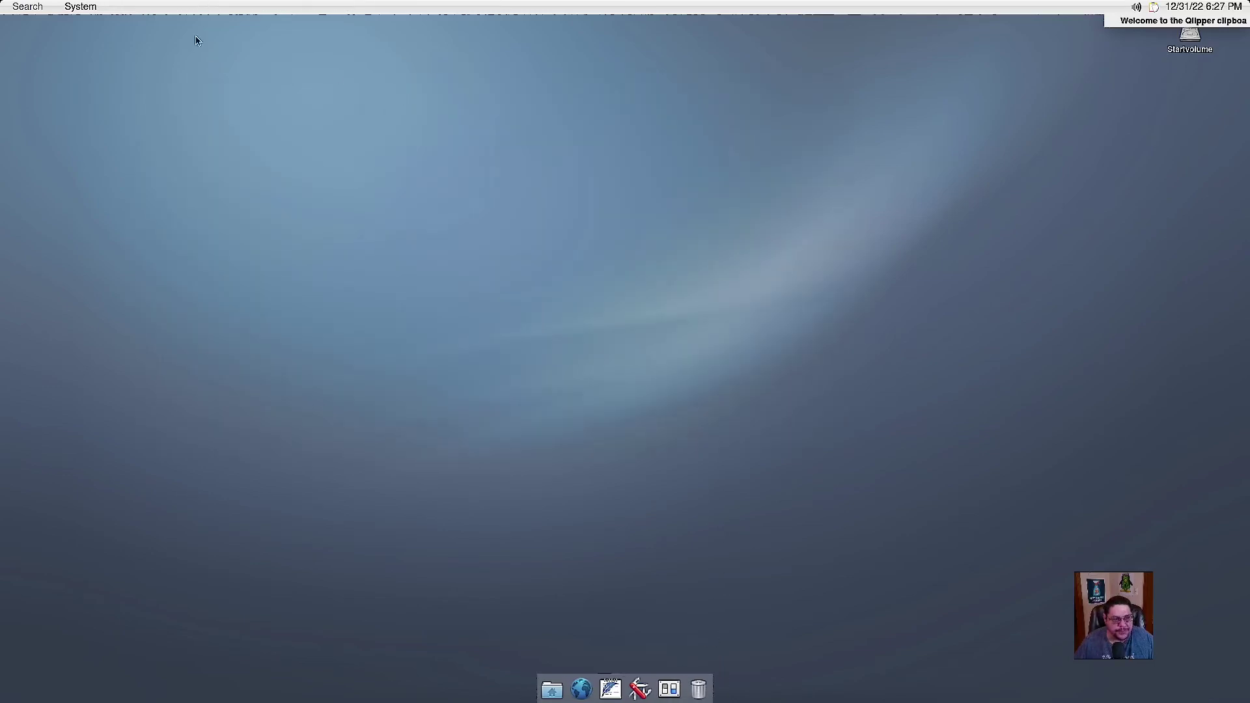
pyautogui.click(93, 11)
pyautogui.click(230, 11)
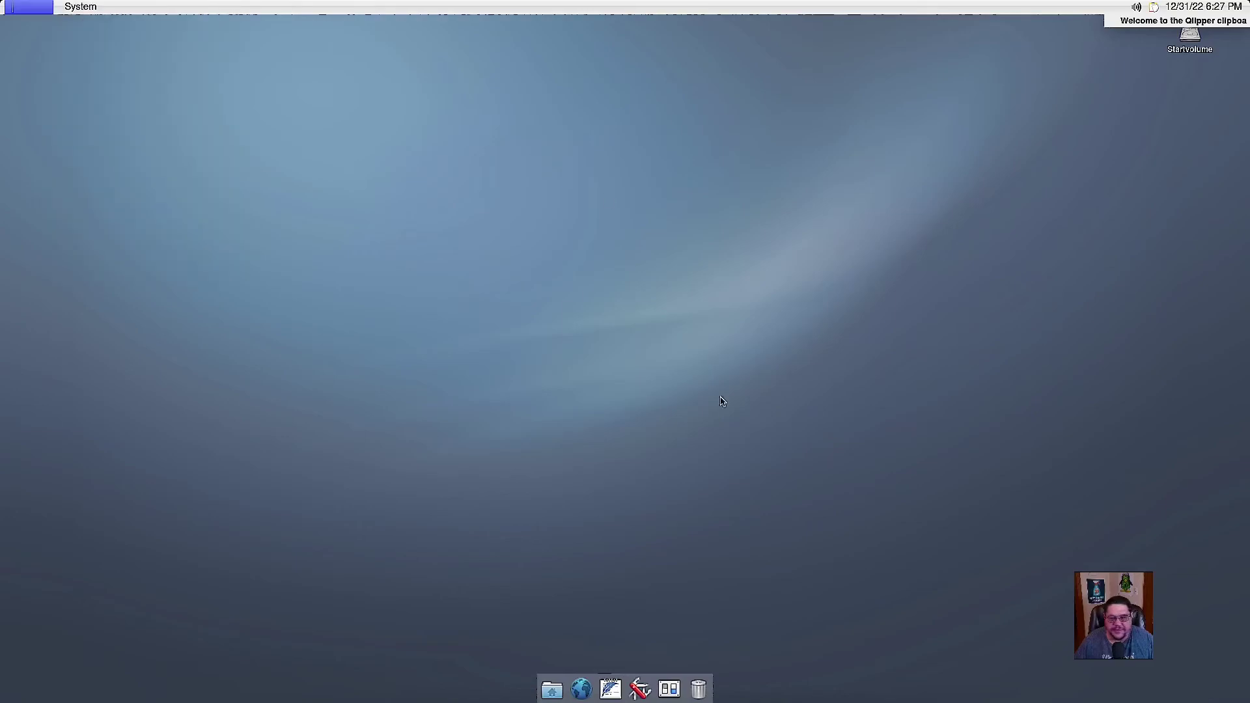